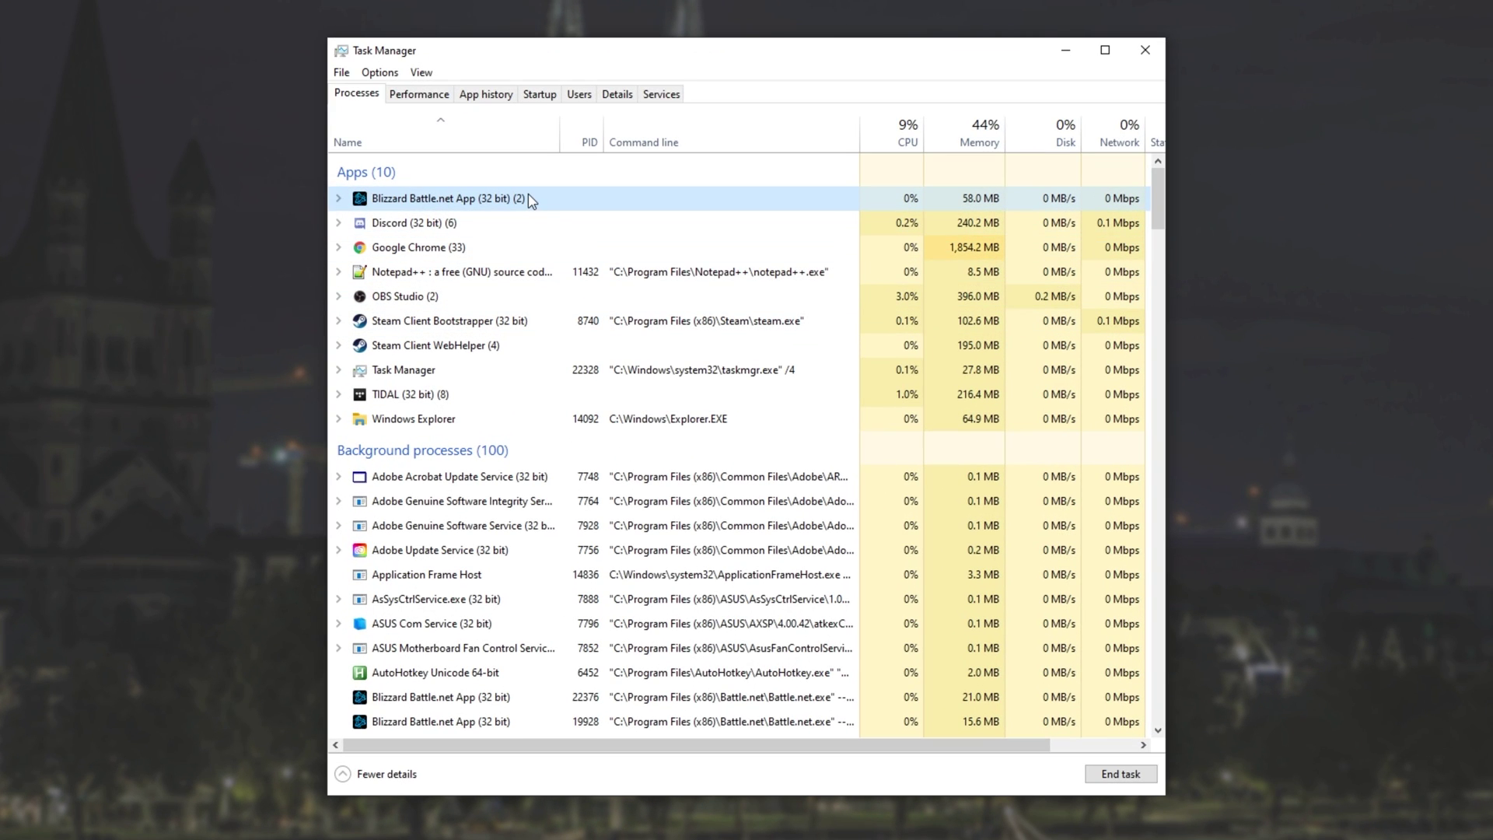
- Go from Blizzard Battle.net App to Battle.net.exe in Details and view its priority options unchanged
double_click(531, 200)
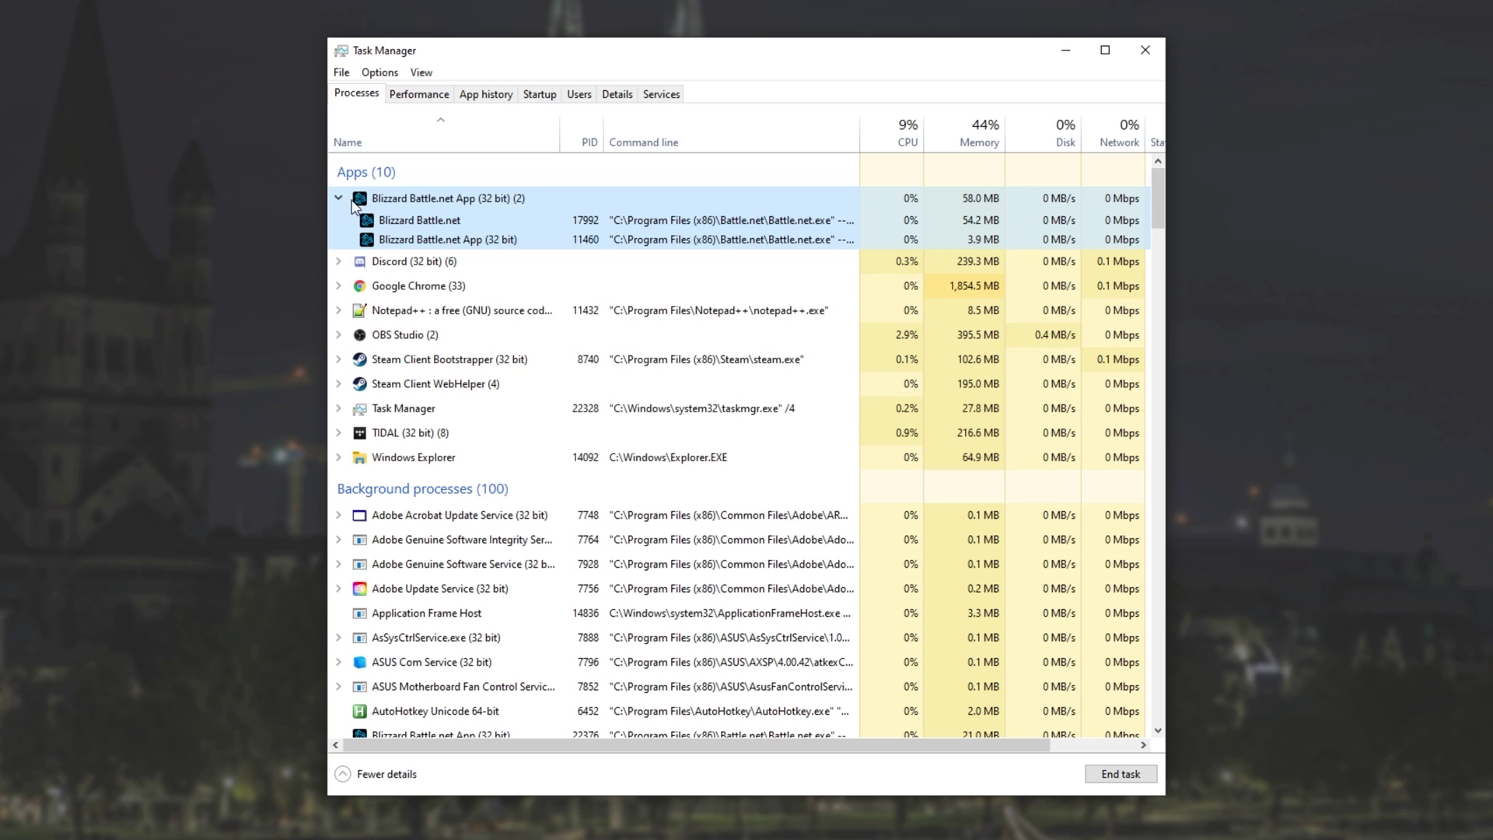
right_click(451, 227)
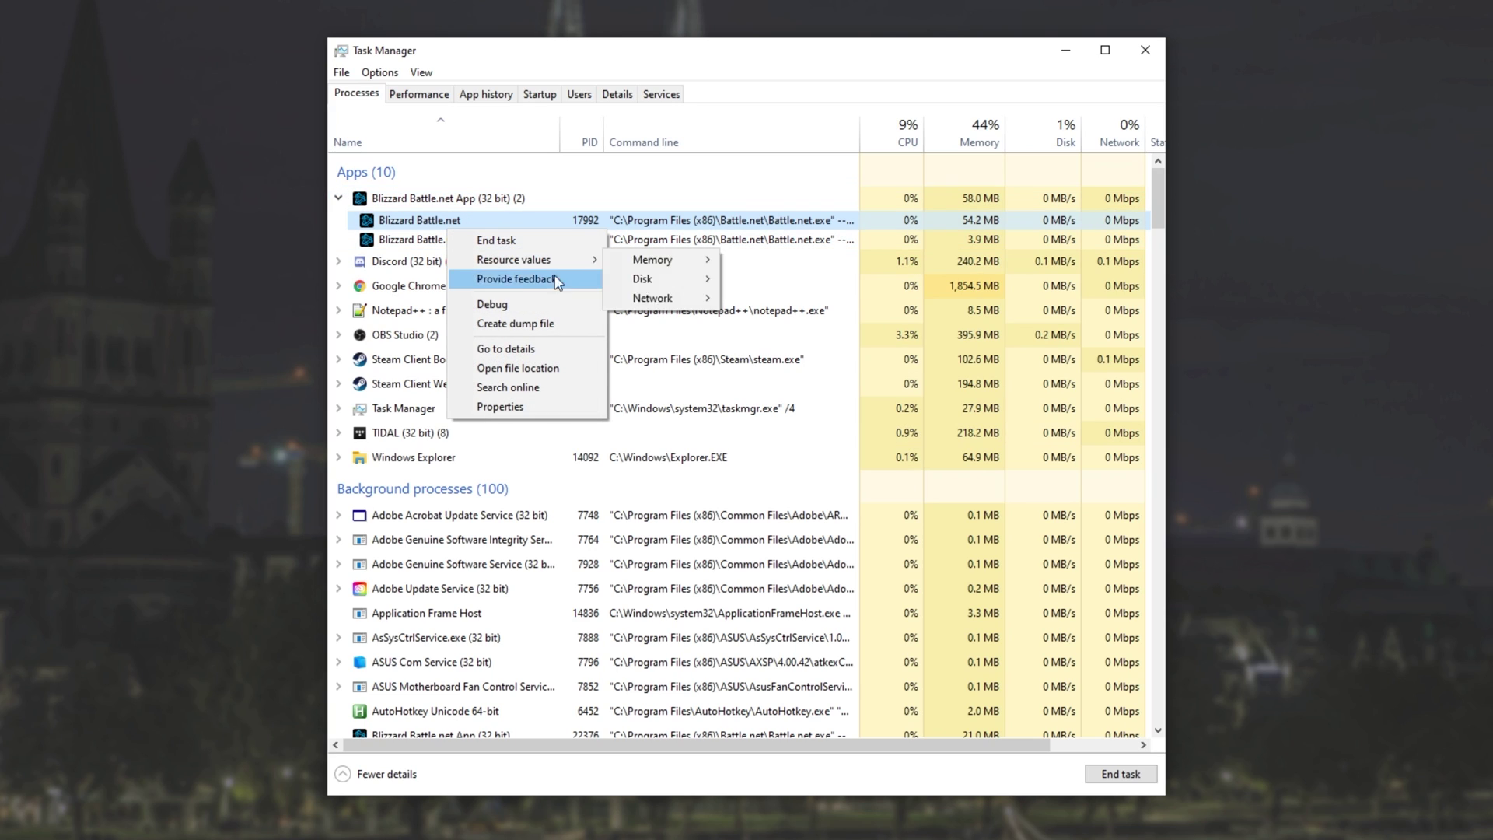
click(544, 349)
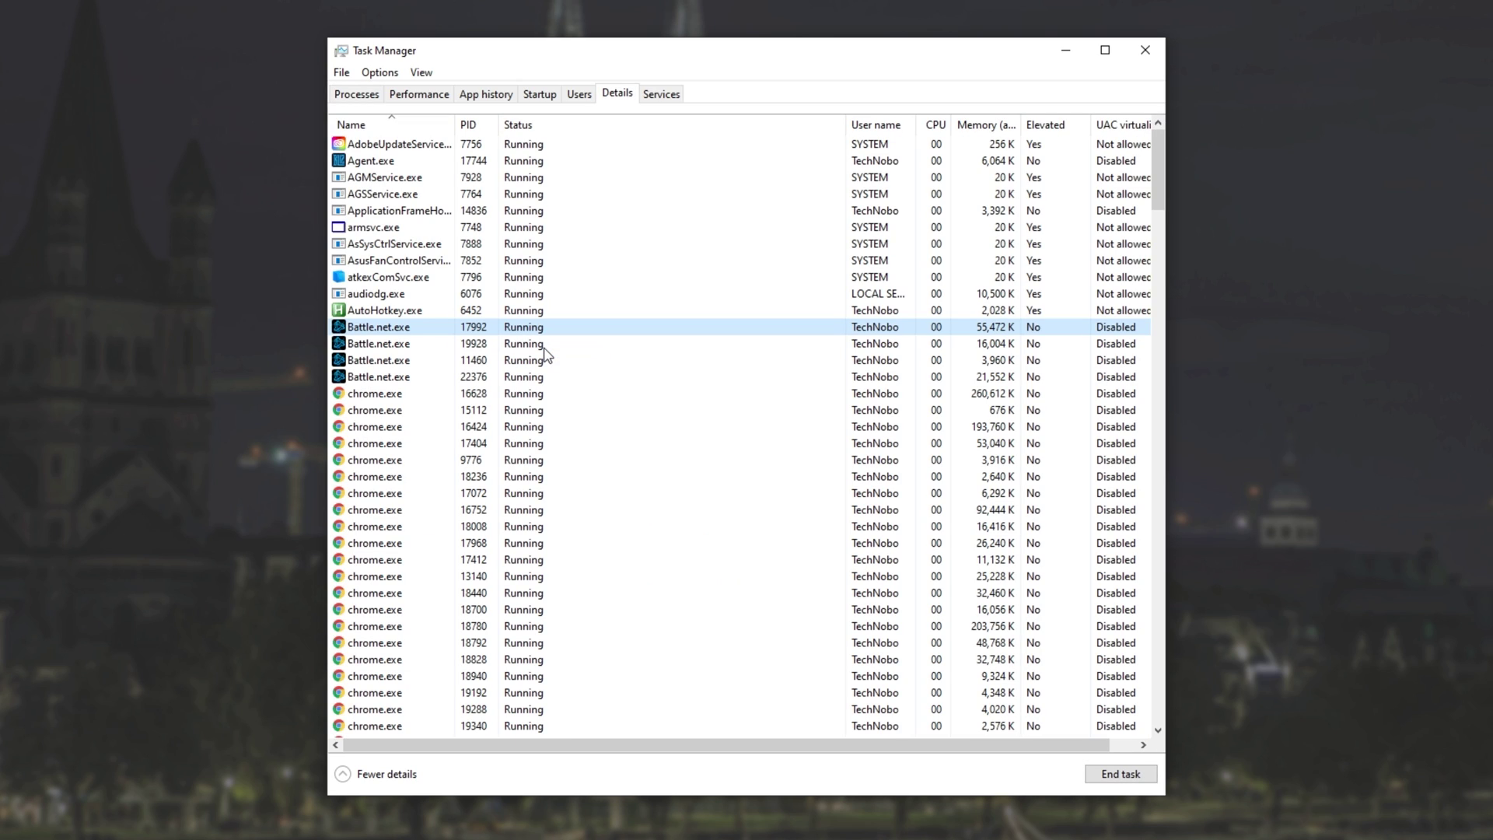
right_click(506, 327)
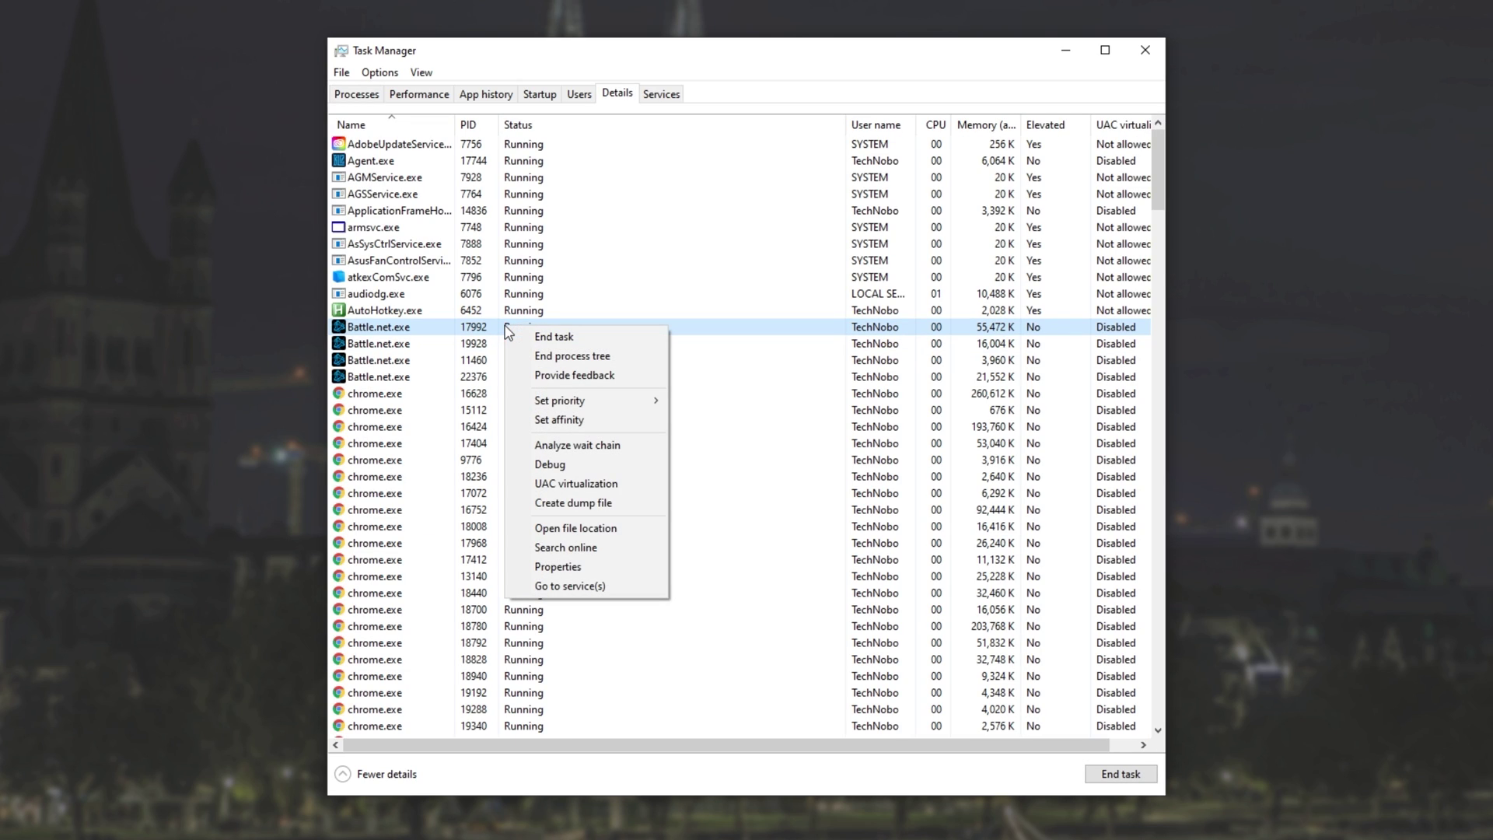
mouse_move(618, 403)
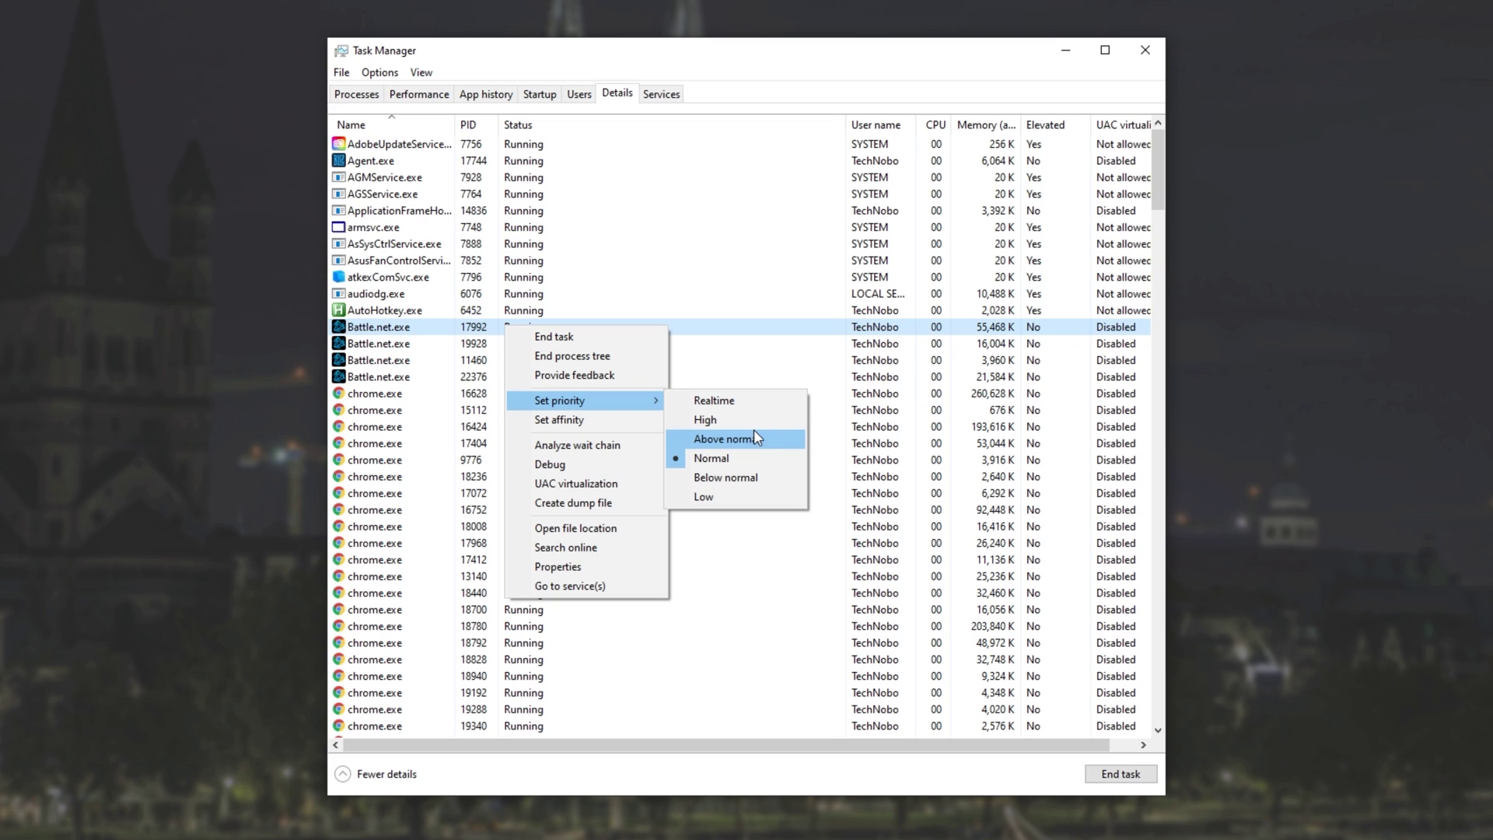
click(756, 414)
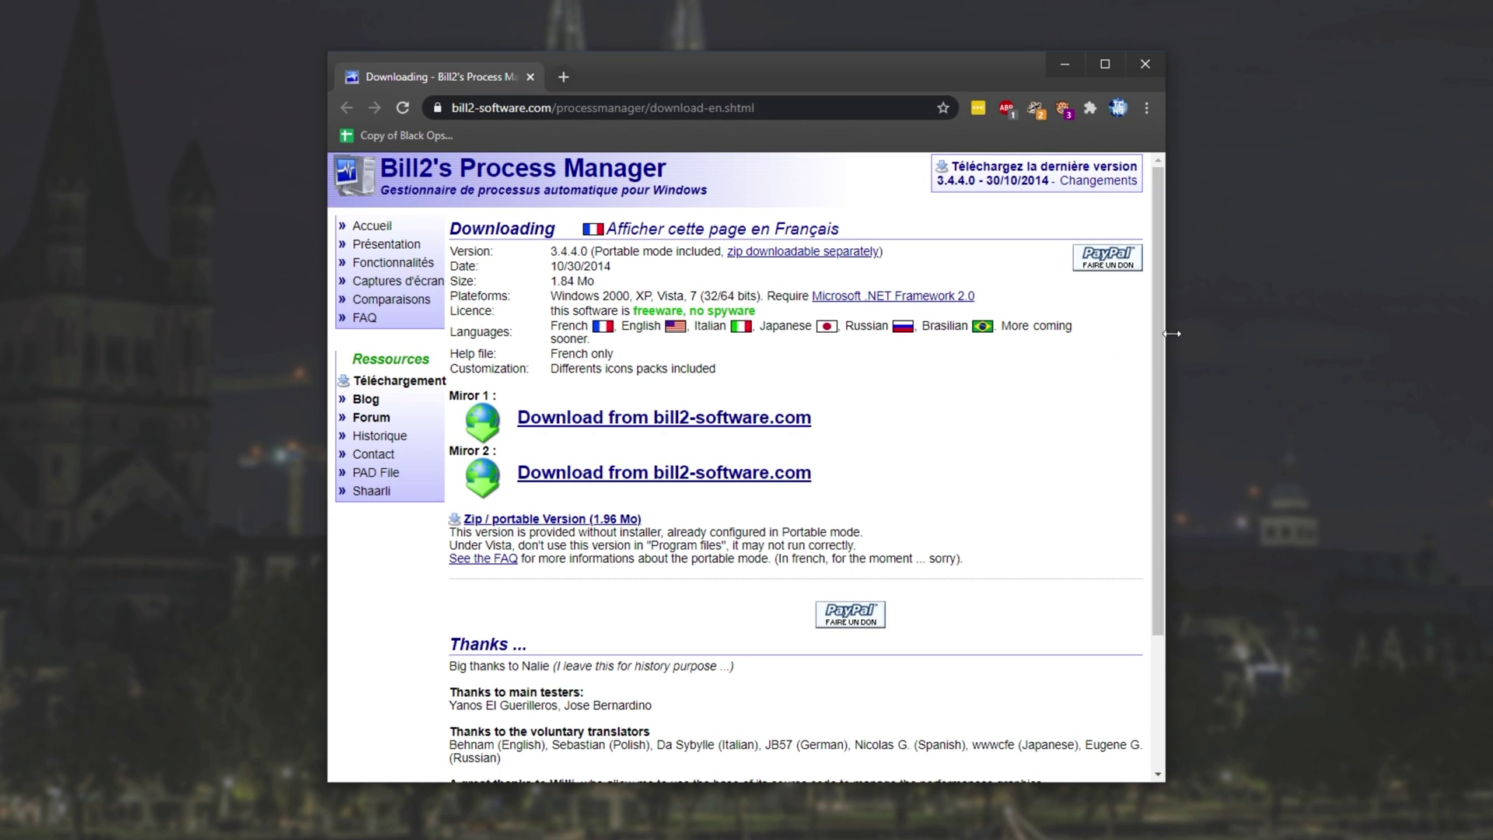
- Widen Chrome and download the 'Zip / portable Version (1.96 Mo)' of Bill2's Process Manager
drag(1168, 332, 1326, 332)
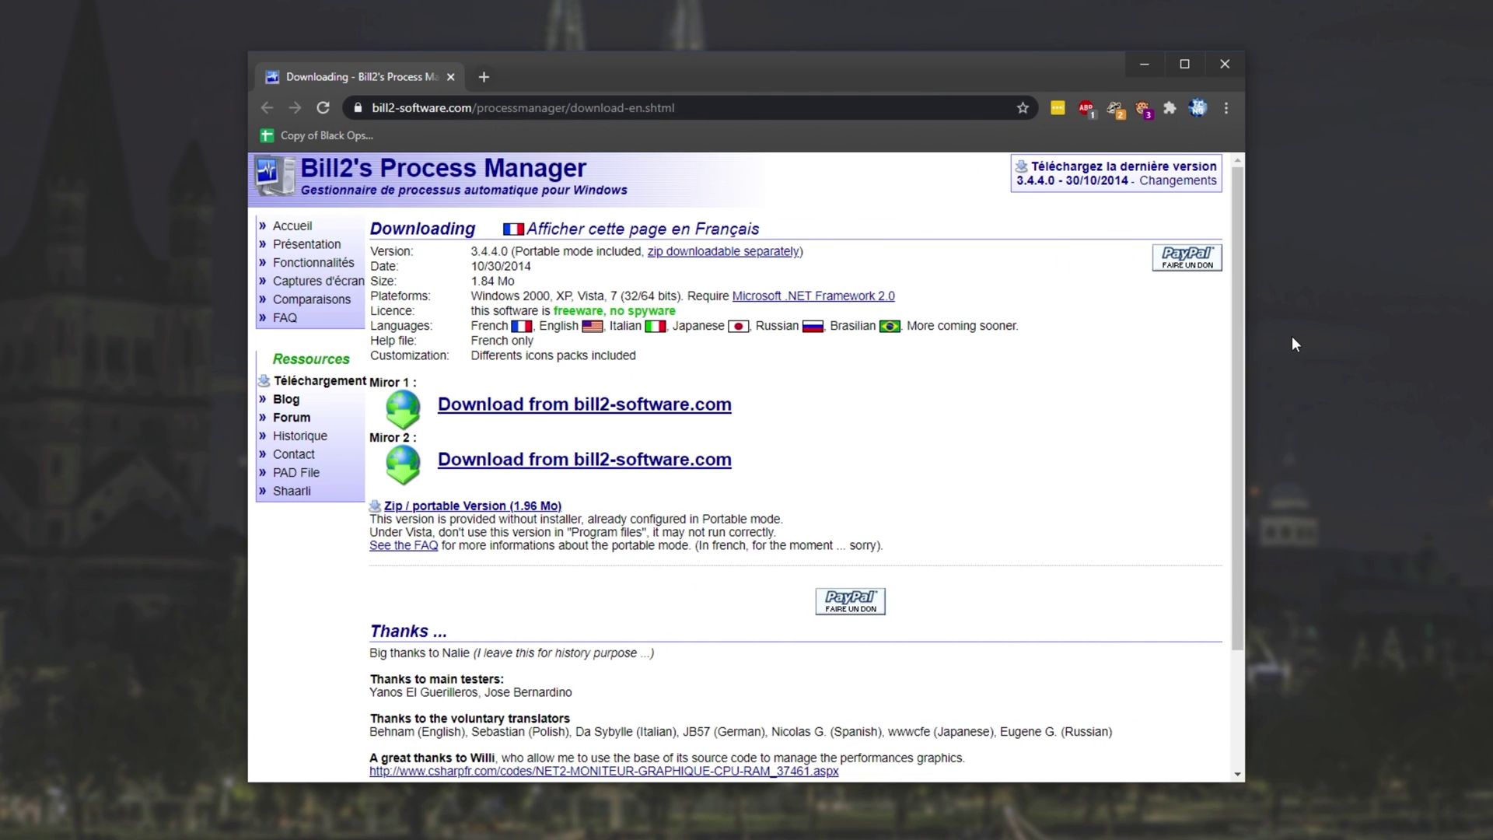
click(669, 402)
click(443, 508)
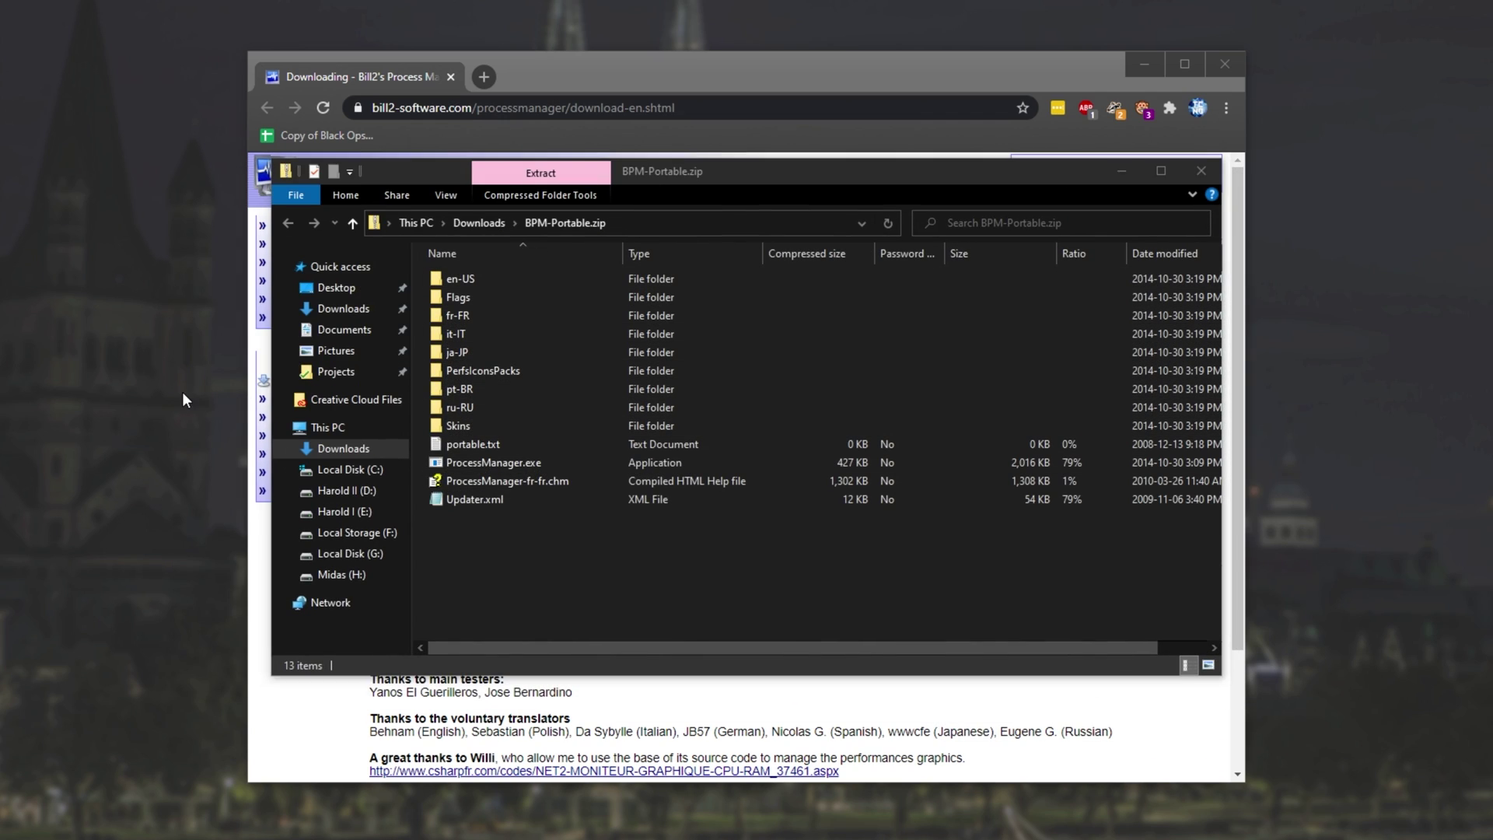
- Create a new desktop folder named BPM
right_click(182, 391)
mouse_move(343, 661)
click(420, 657)
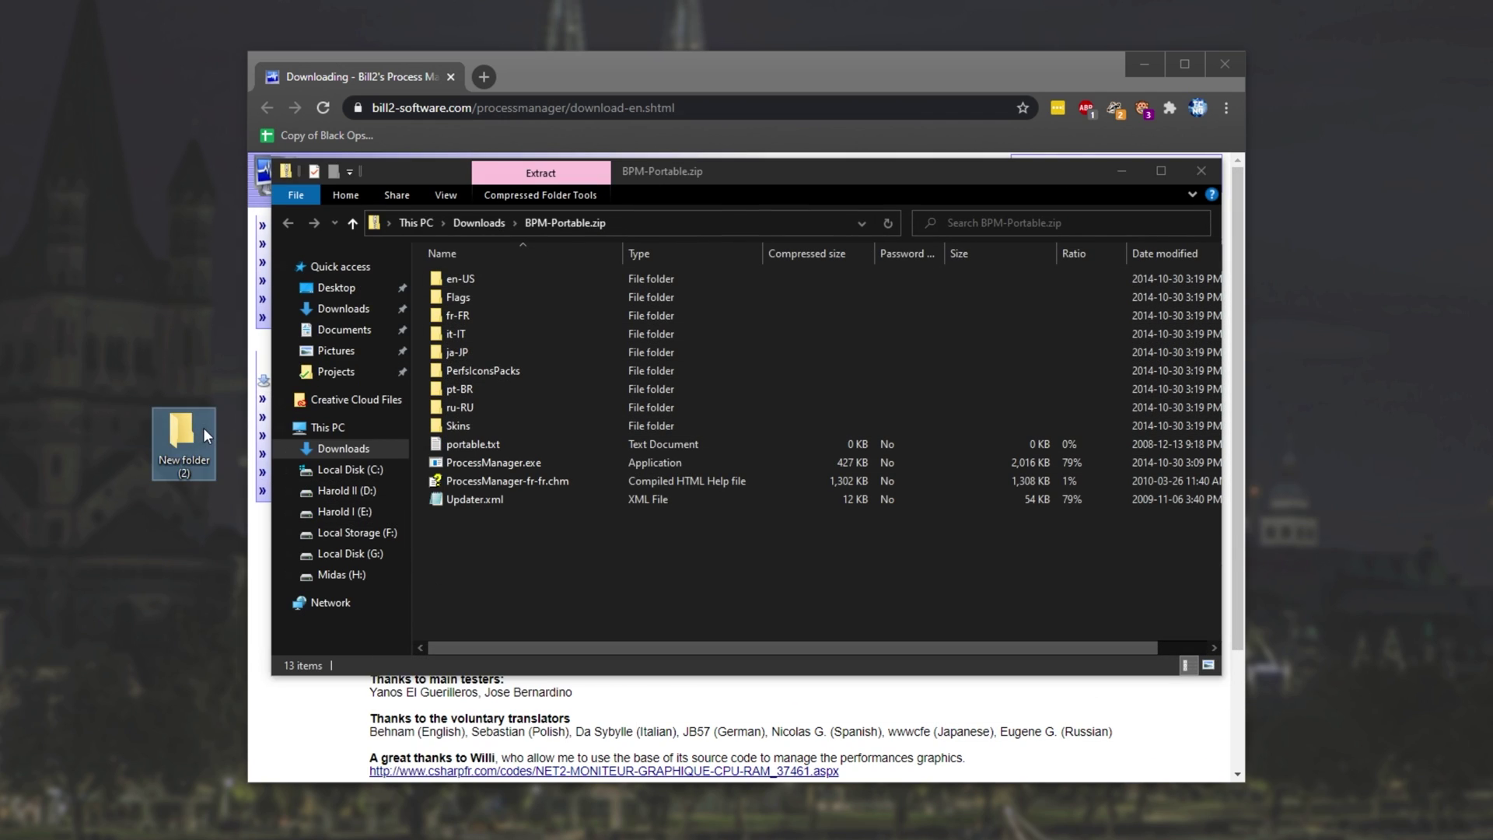
text(BPM)
key(Return)
- Copy all items from BPM-Portable.zip into the BPM folder and close the zip window
click(517, 607)
key(ctrl+a)
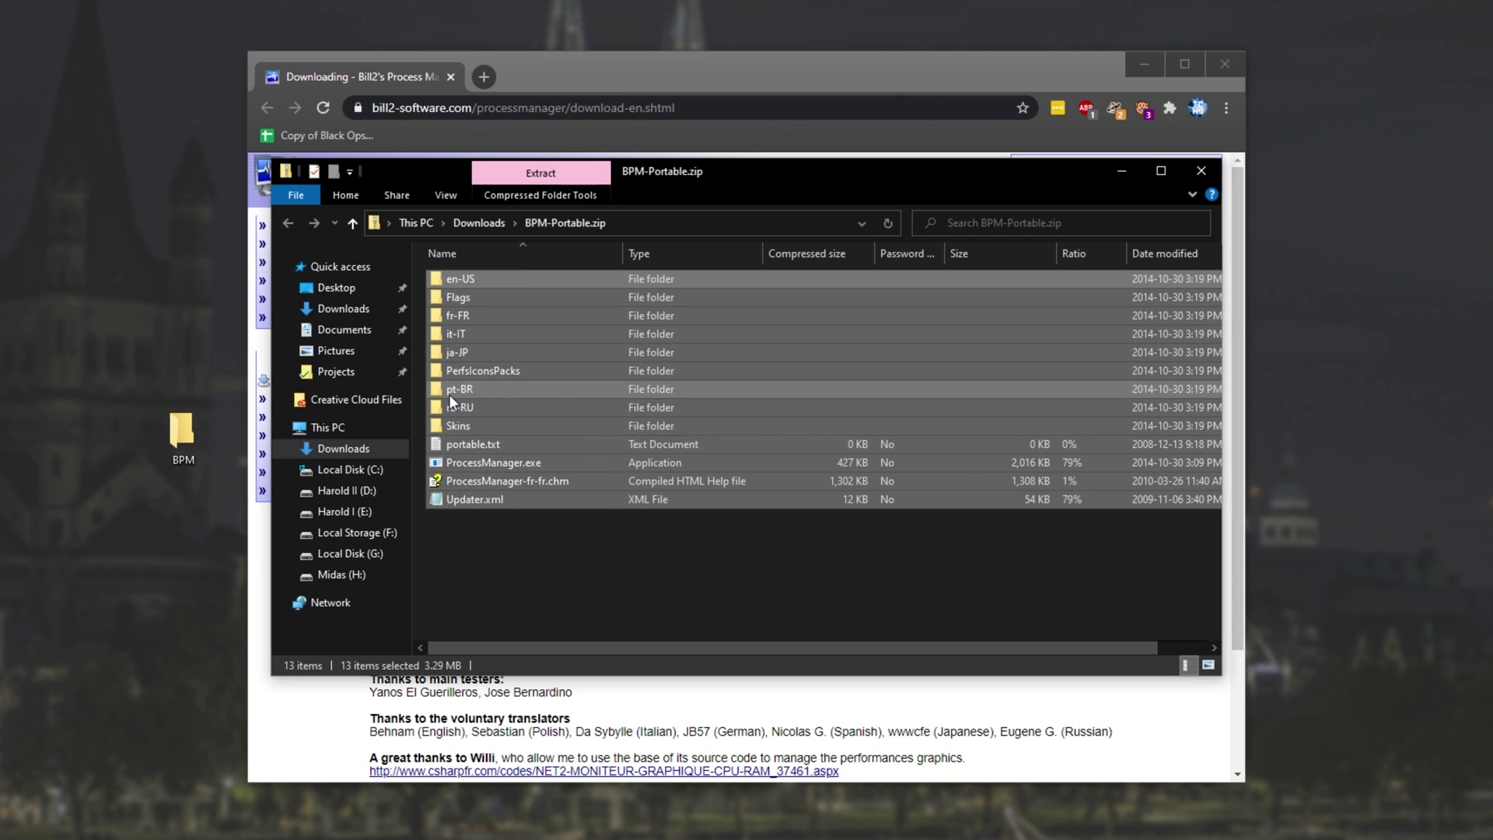
drag(449, 395, 173, 435)
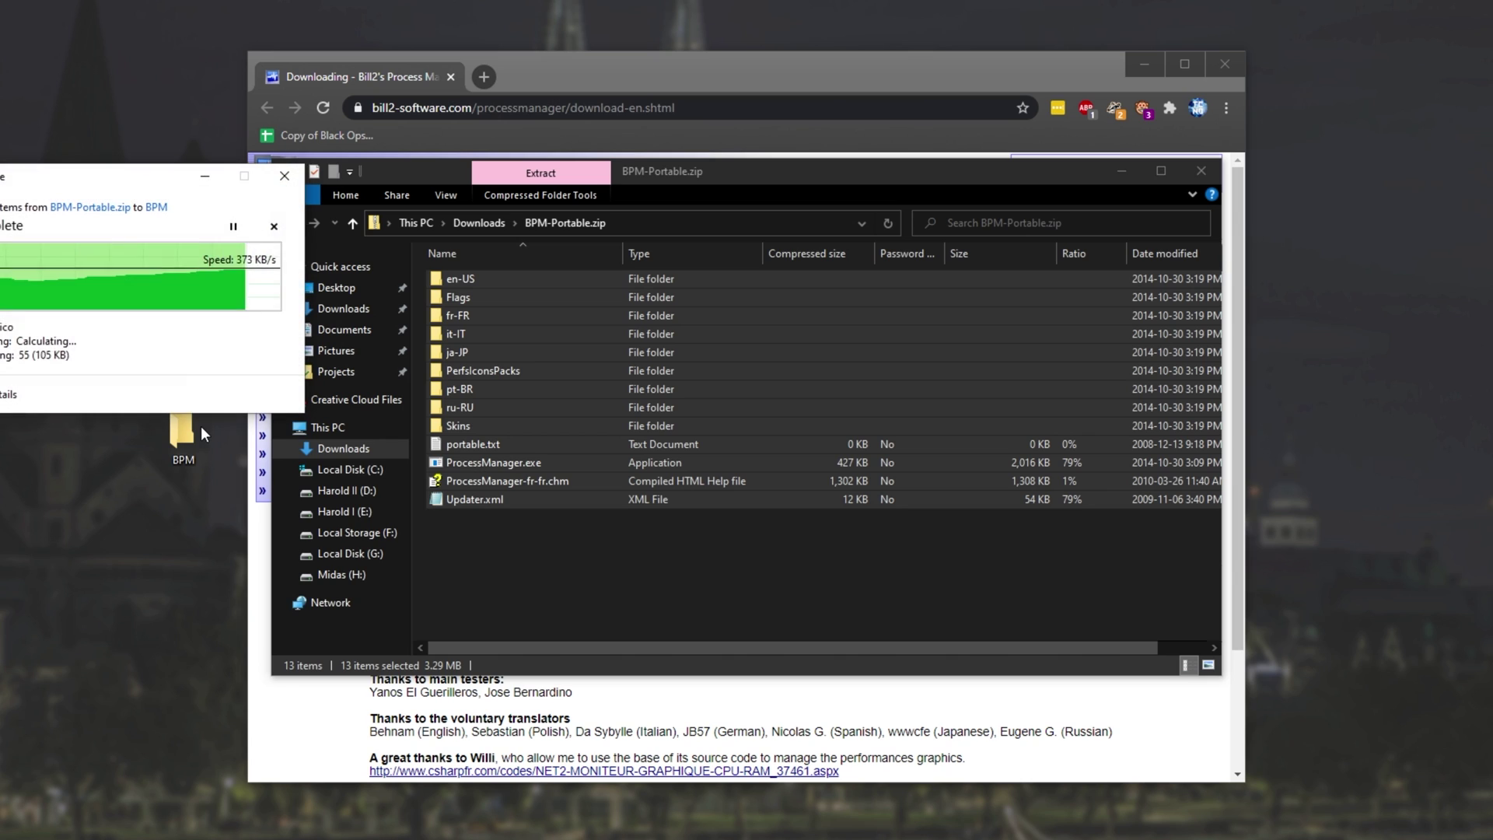
click(1202, 173)
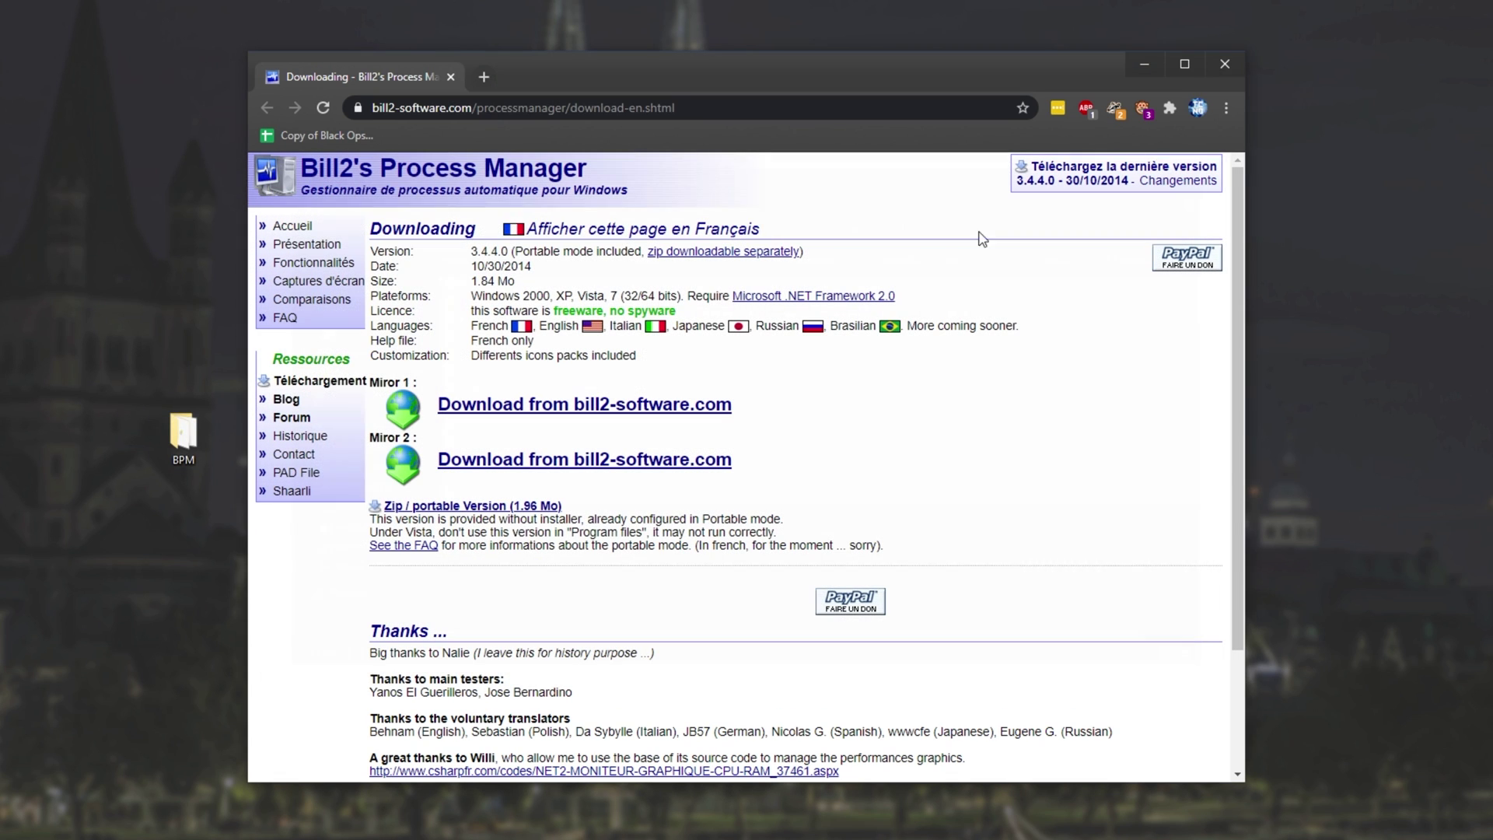
- Delete the ru-RU, pt-BR, ja-JP, it-IT and fr-FR language folders from BPM
double_click(186, 434)
click(806, 412)
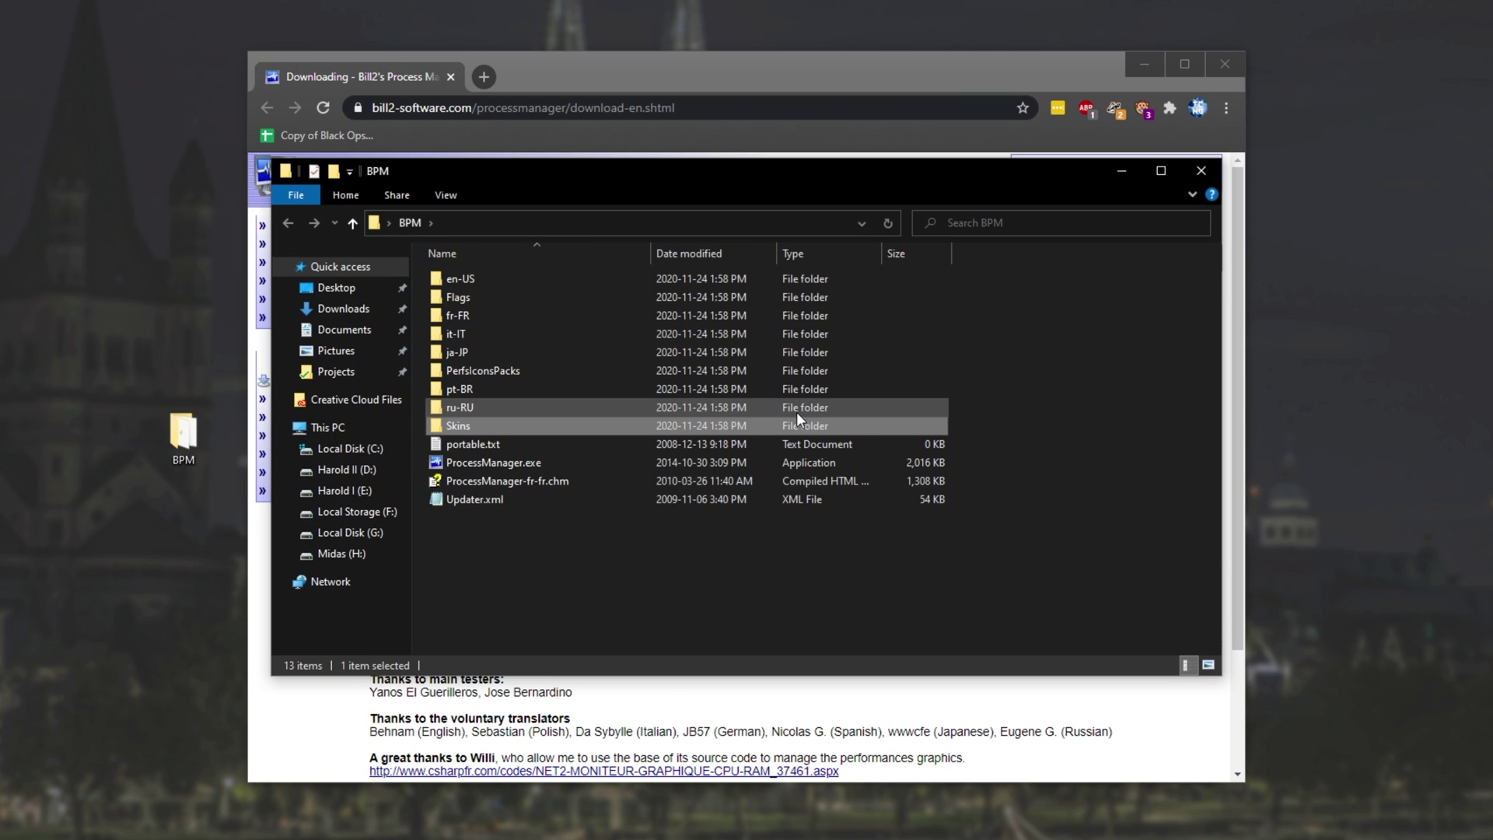
ctrl+click(723, 388)
ctrl+click(646, 351)
ctrl+click(617, 333)
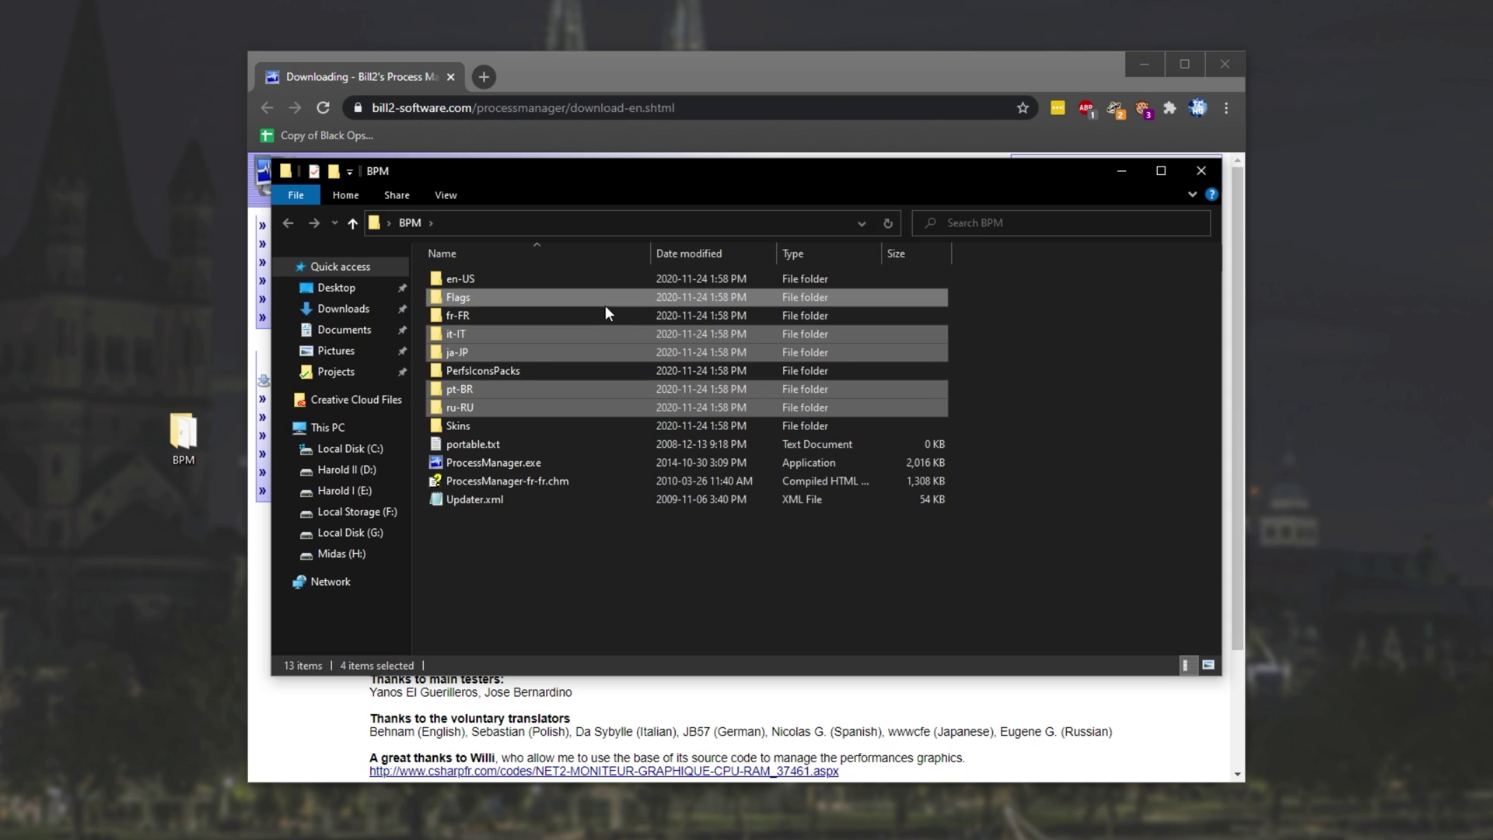
ctrl+click(605, 311)
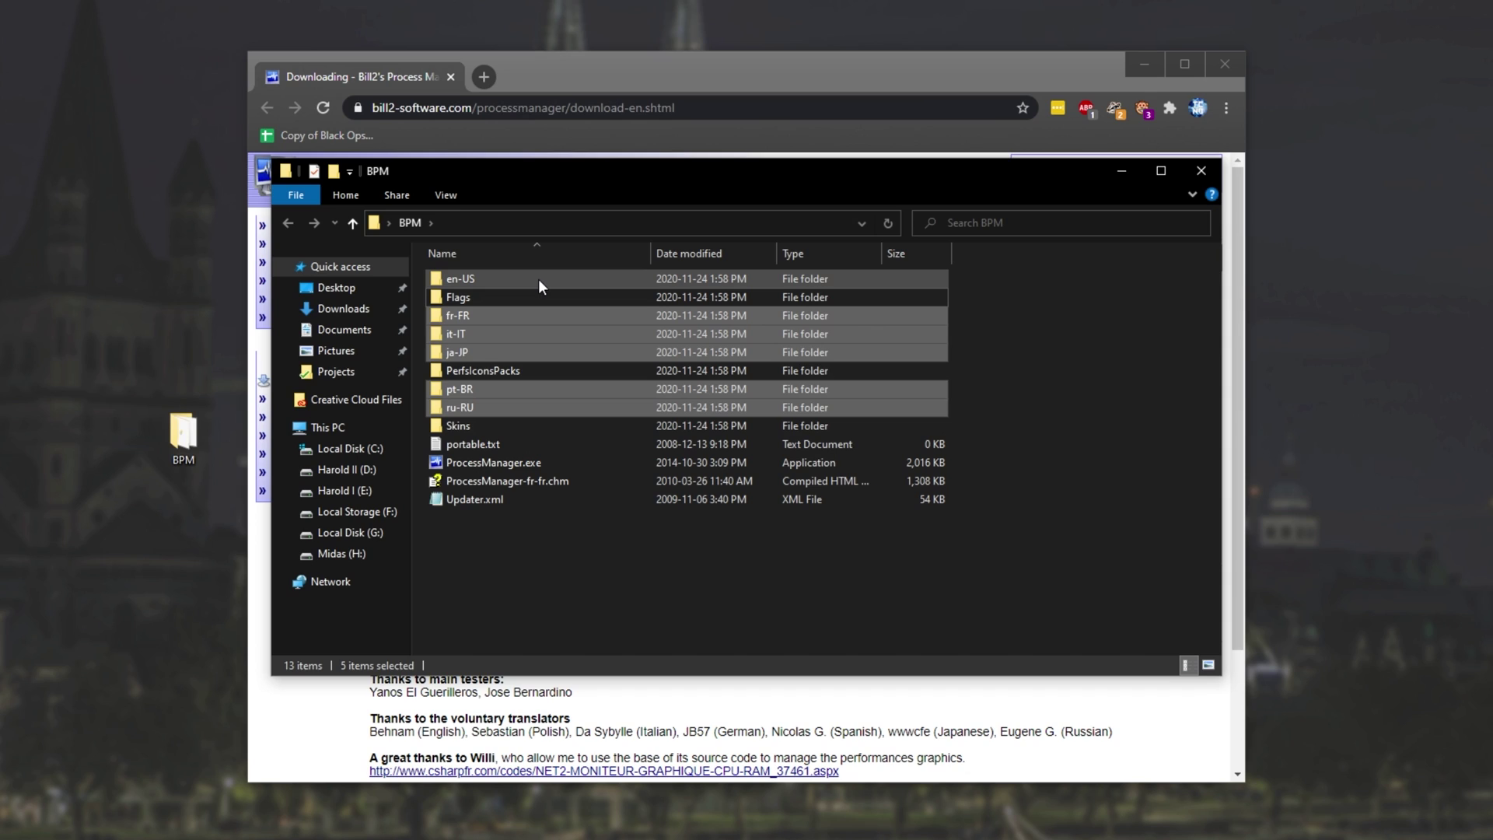
key(Delete)
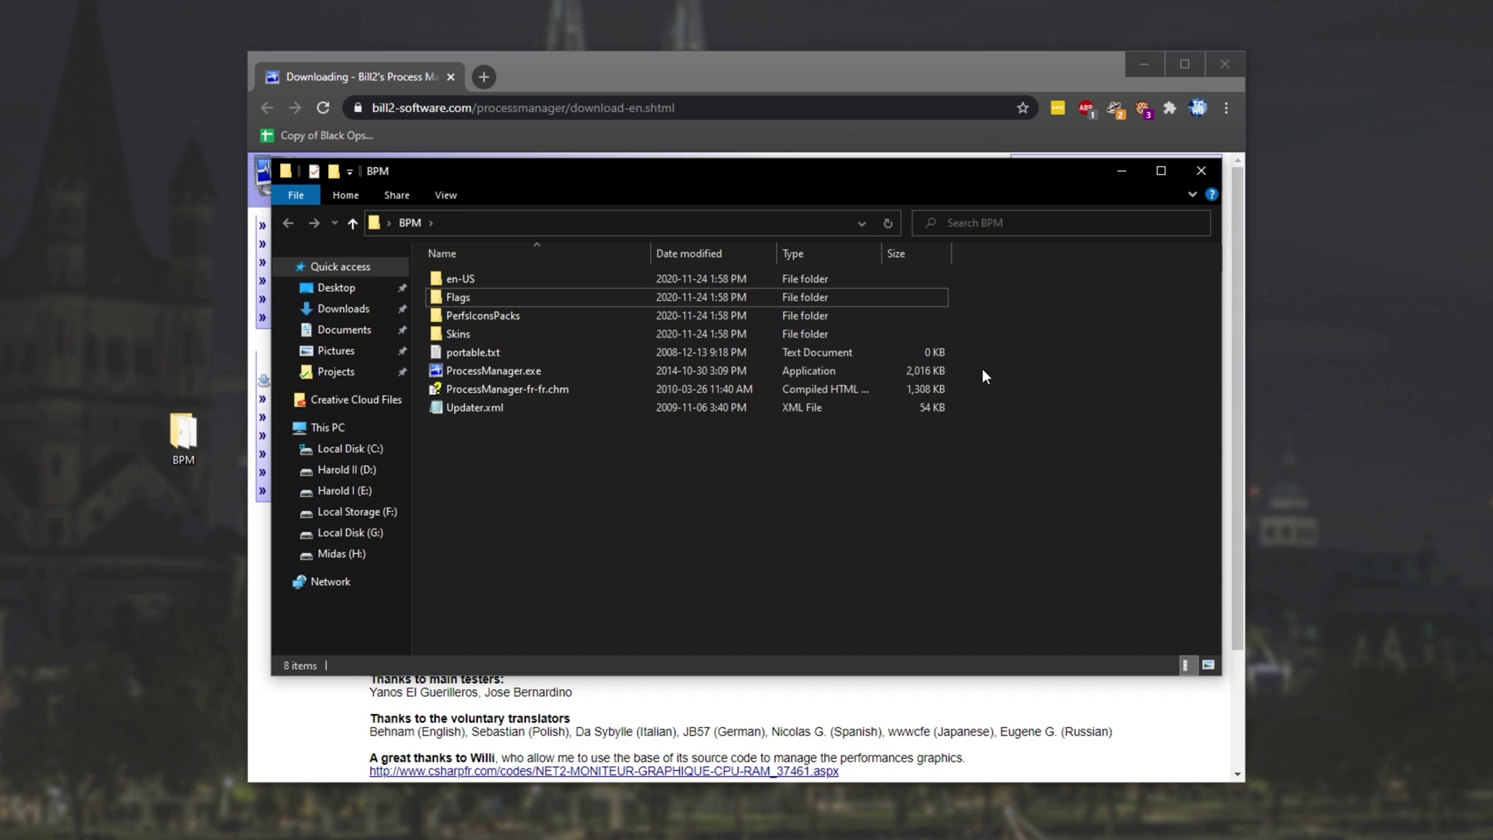
click(582, 372)
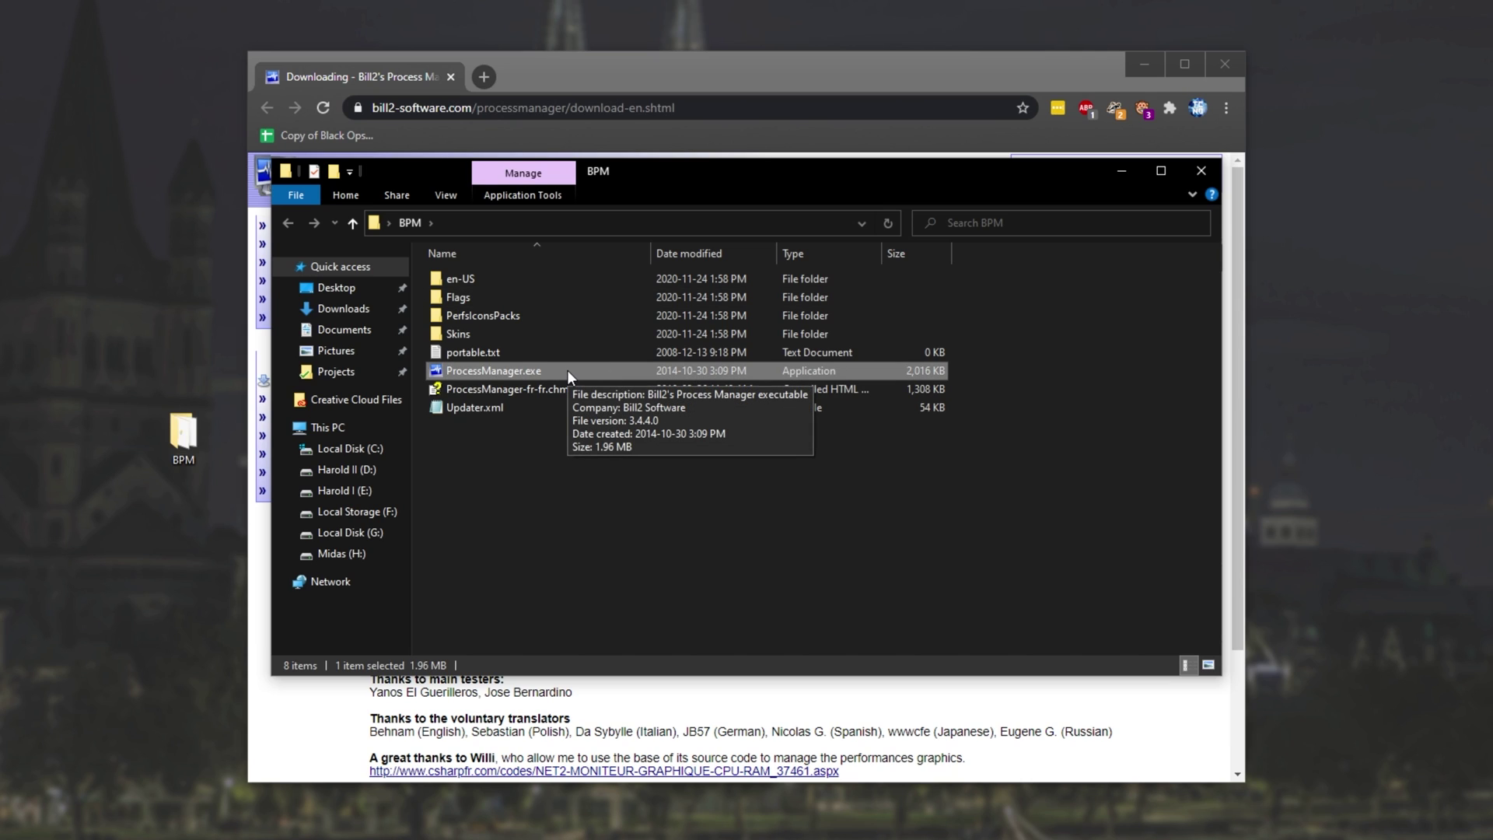
- Run ProcessManager.exe as administrator and create a rule for the obs64 process
right_click(567, 370)
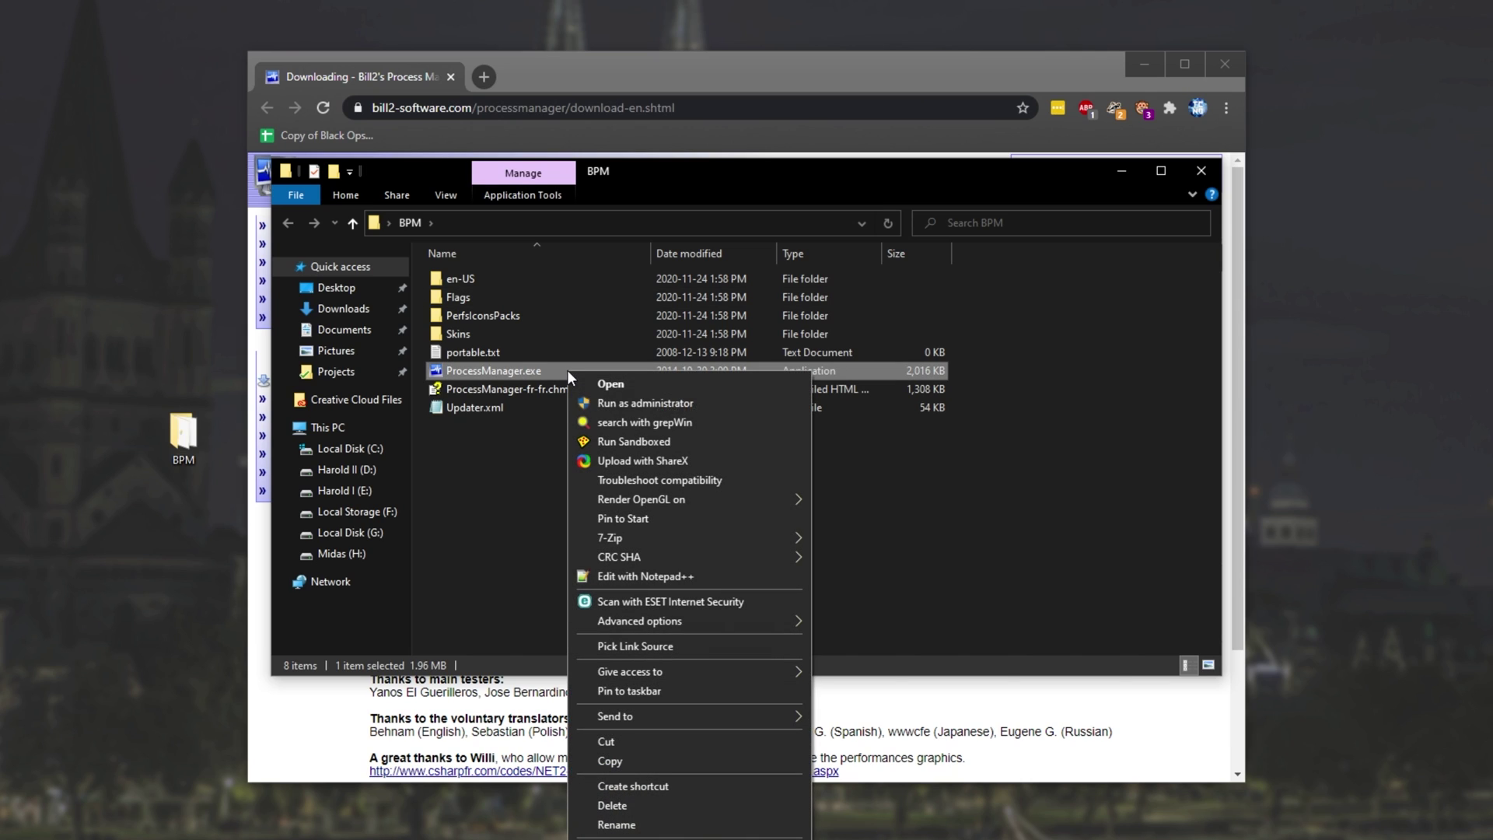
click(660, 404)
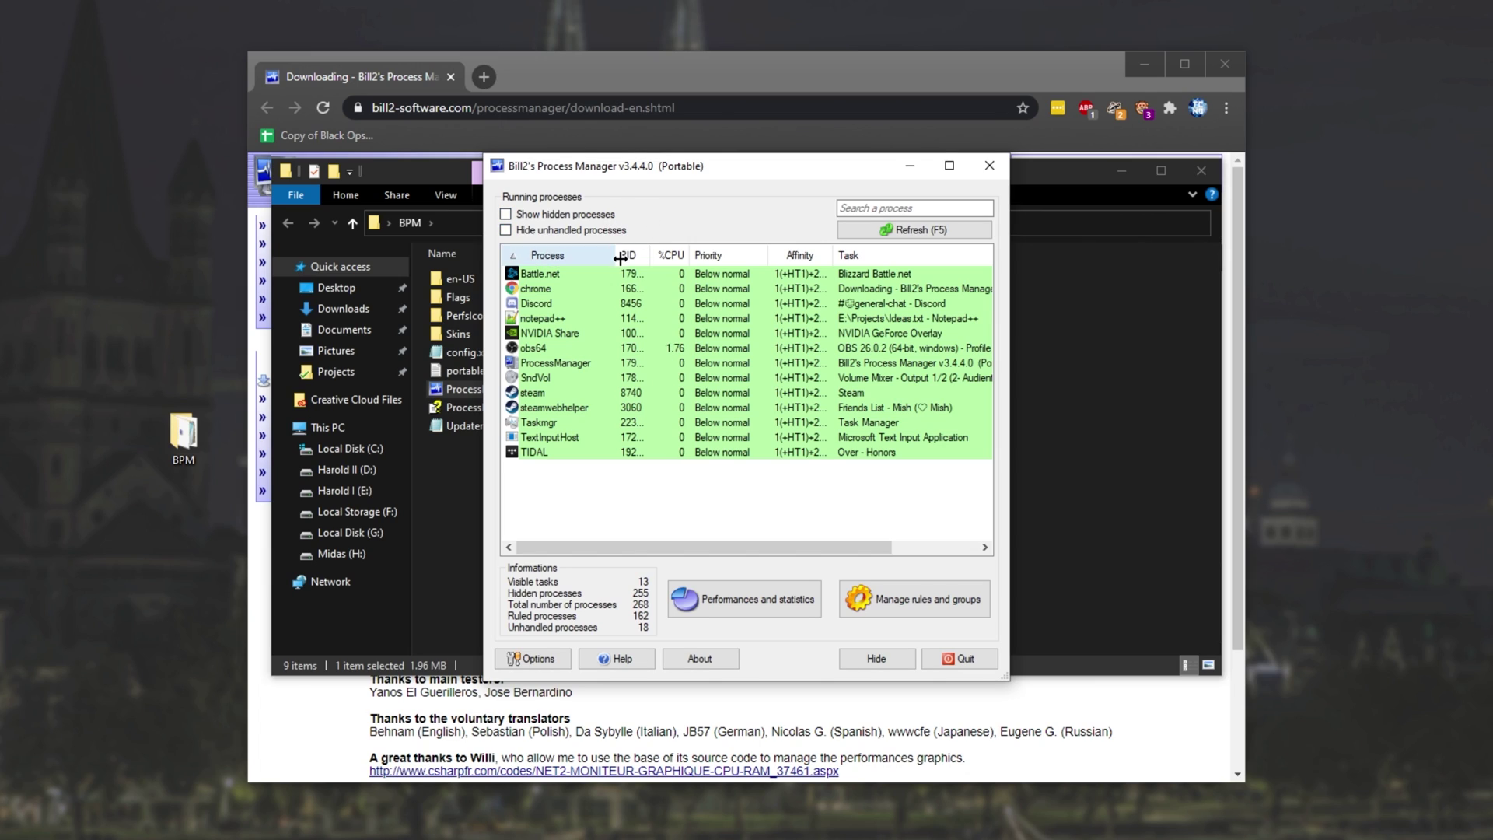
click(677, 351)
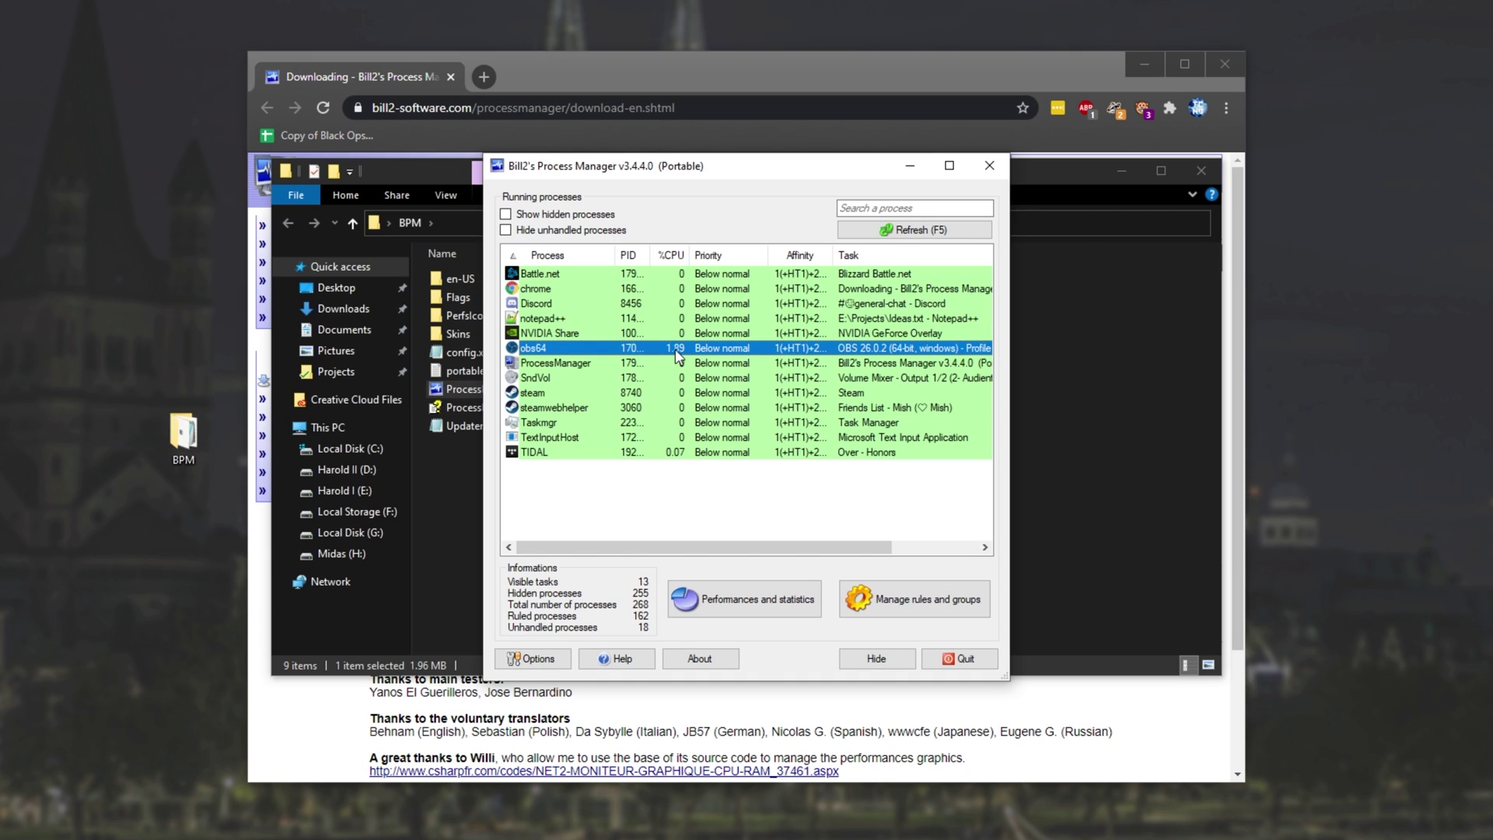
right_click(679, 357)
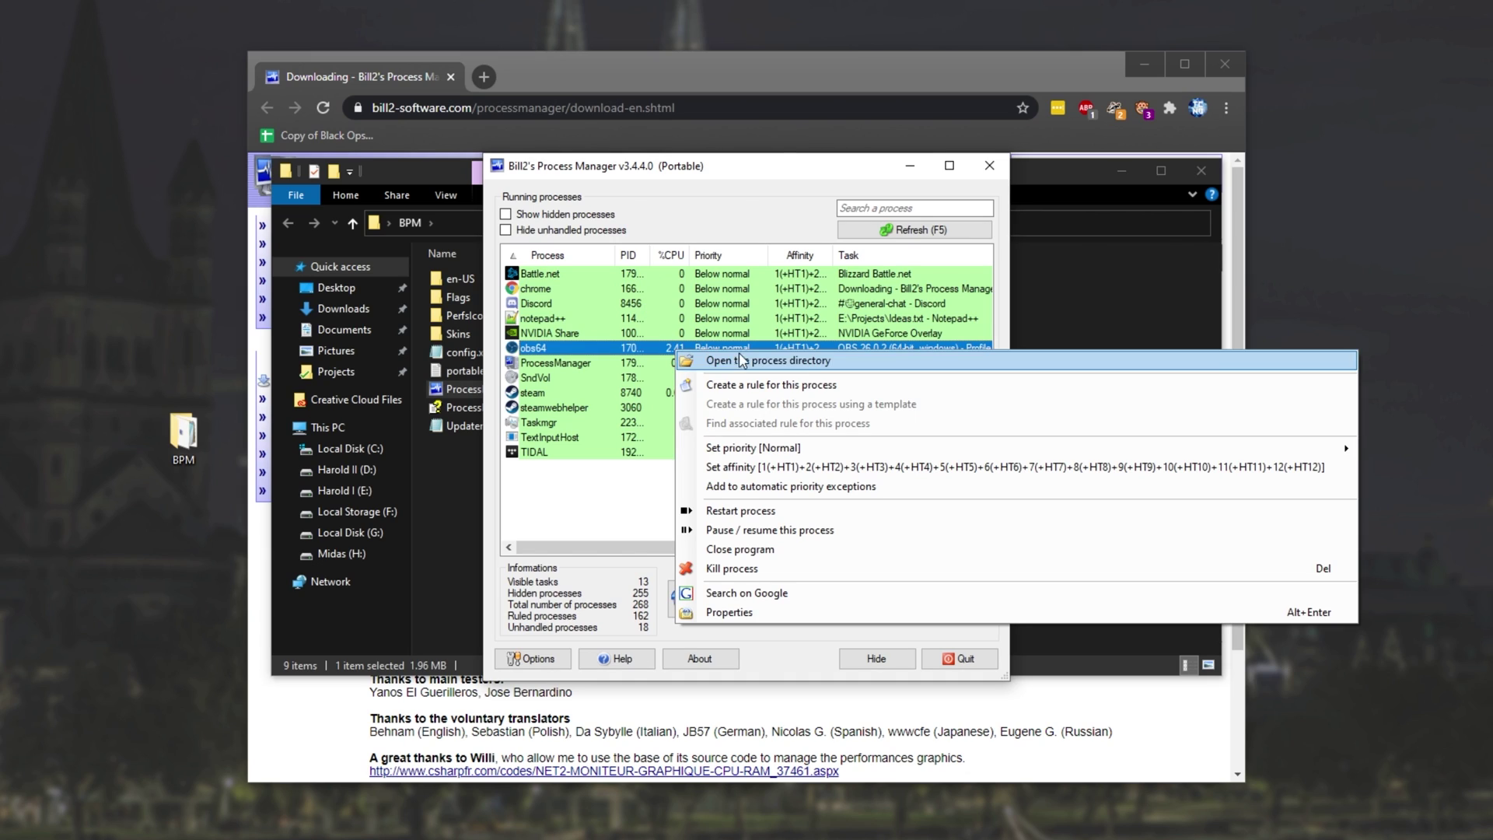
click(761, 385)
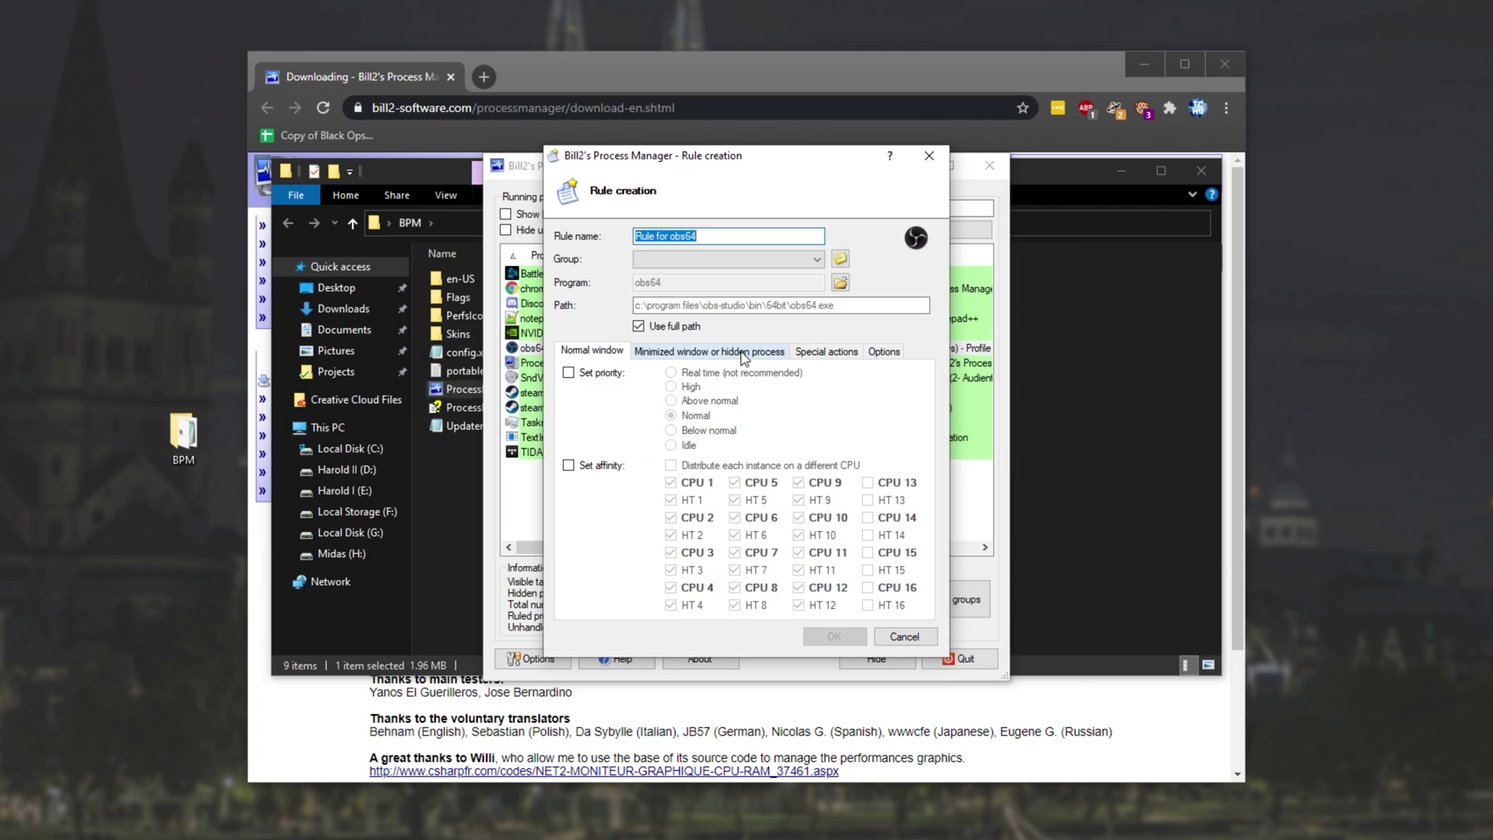
- Set the obs64 rule's priority to Above normal, toggling affinity on and back off
click(615, 374)
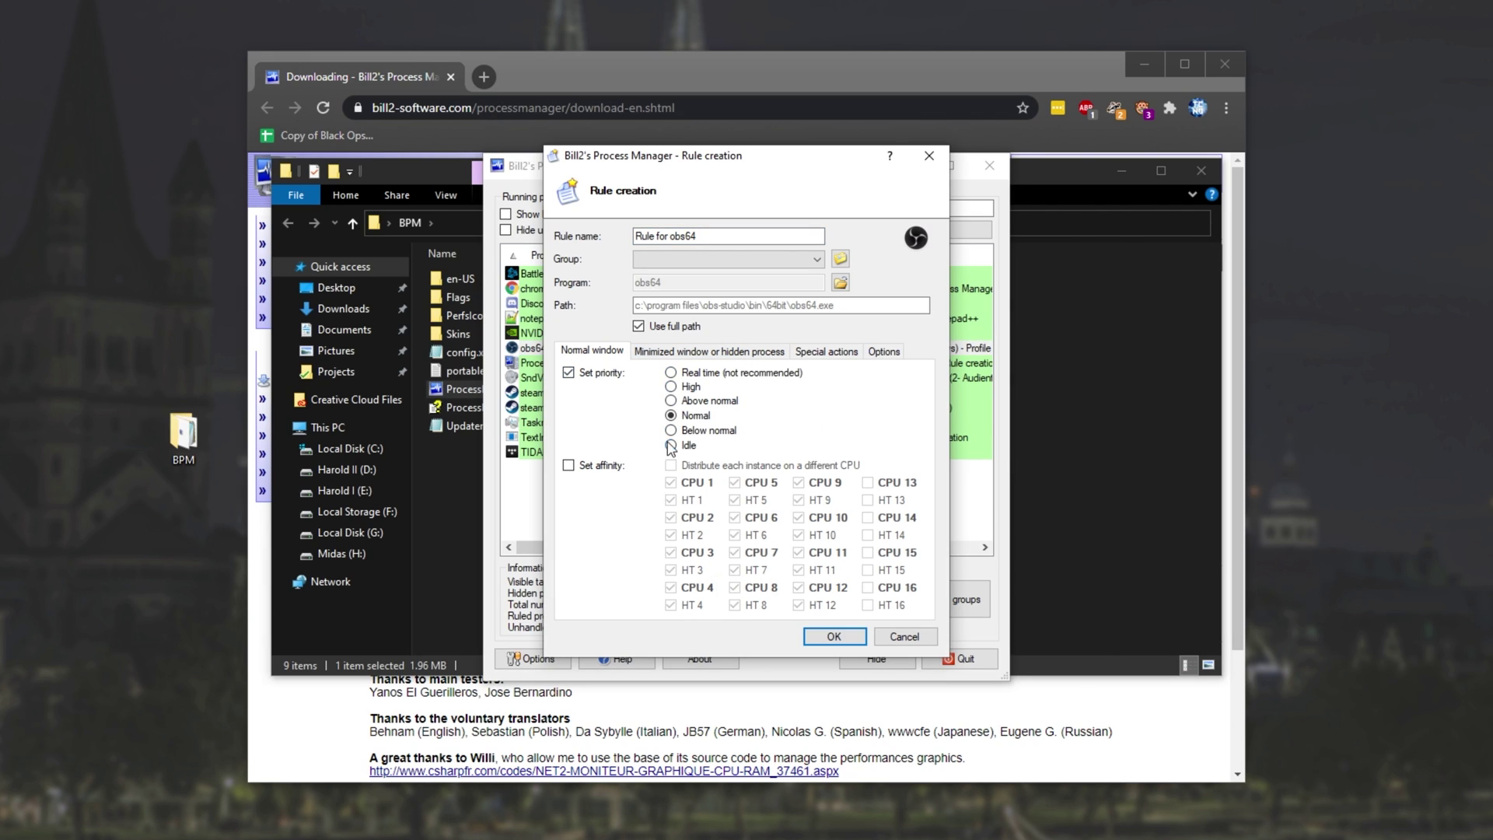
click(698, 402)
click(569, 466)
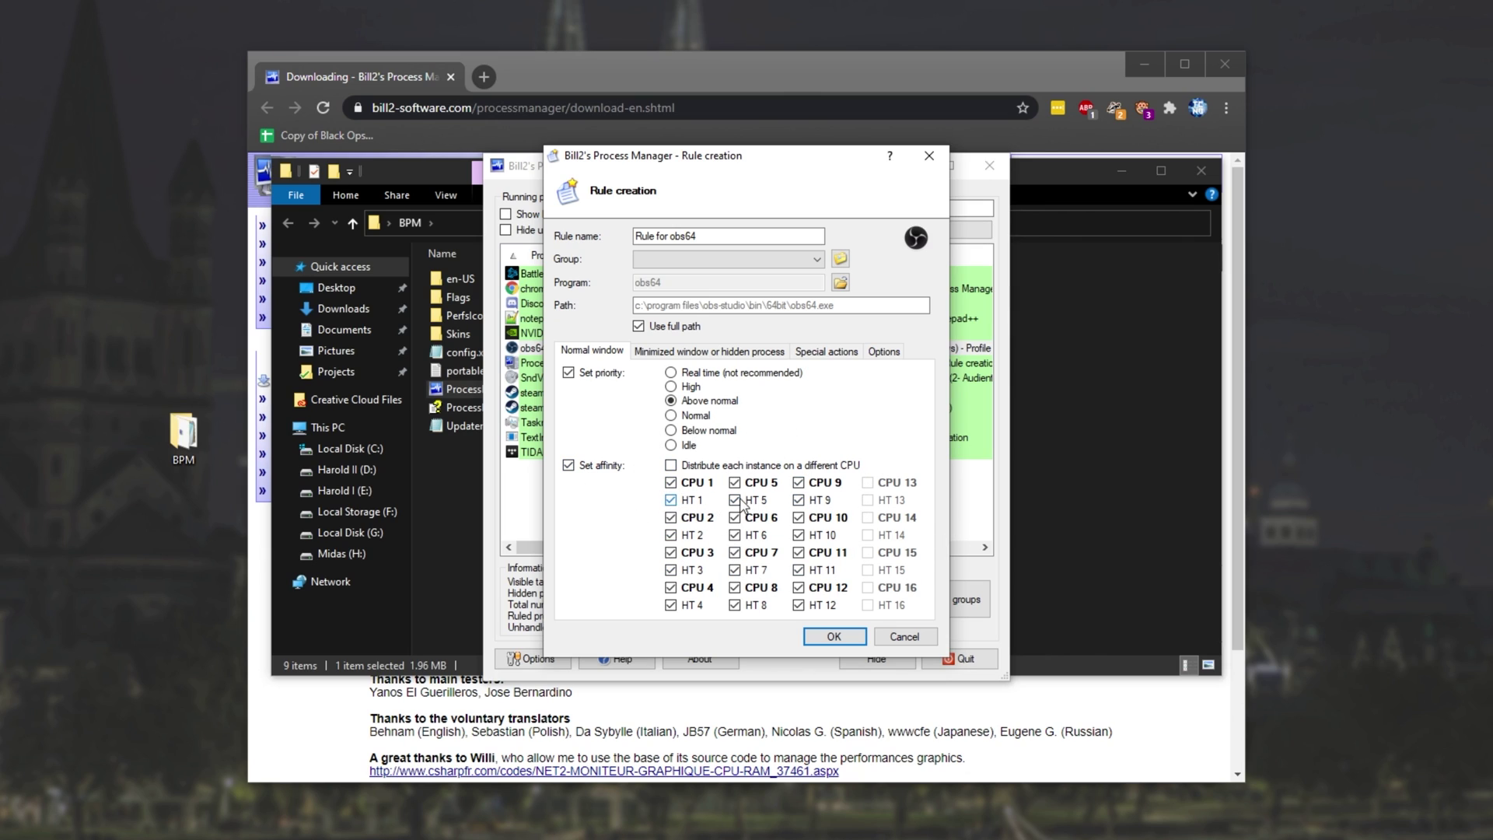
click(617, 467)
right_click(360, 836)
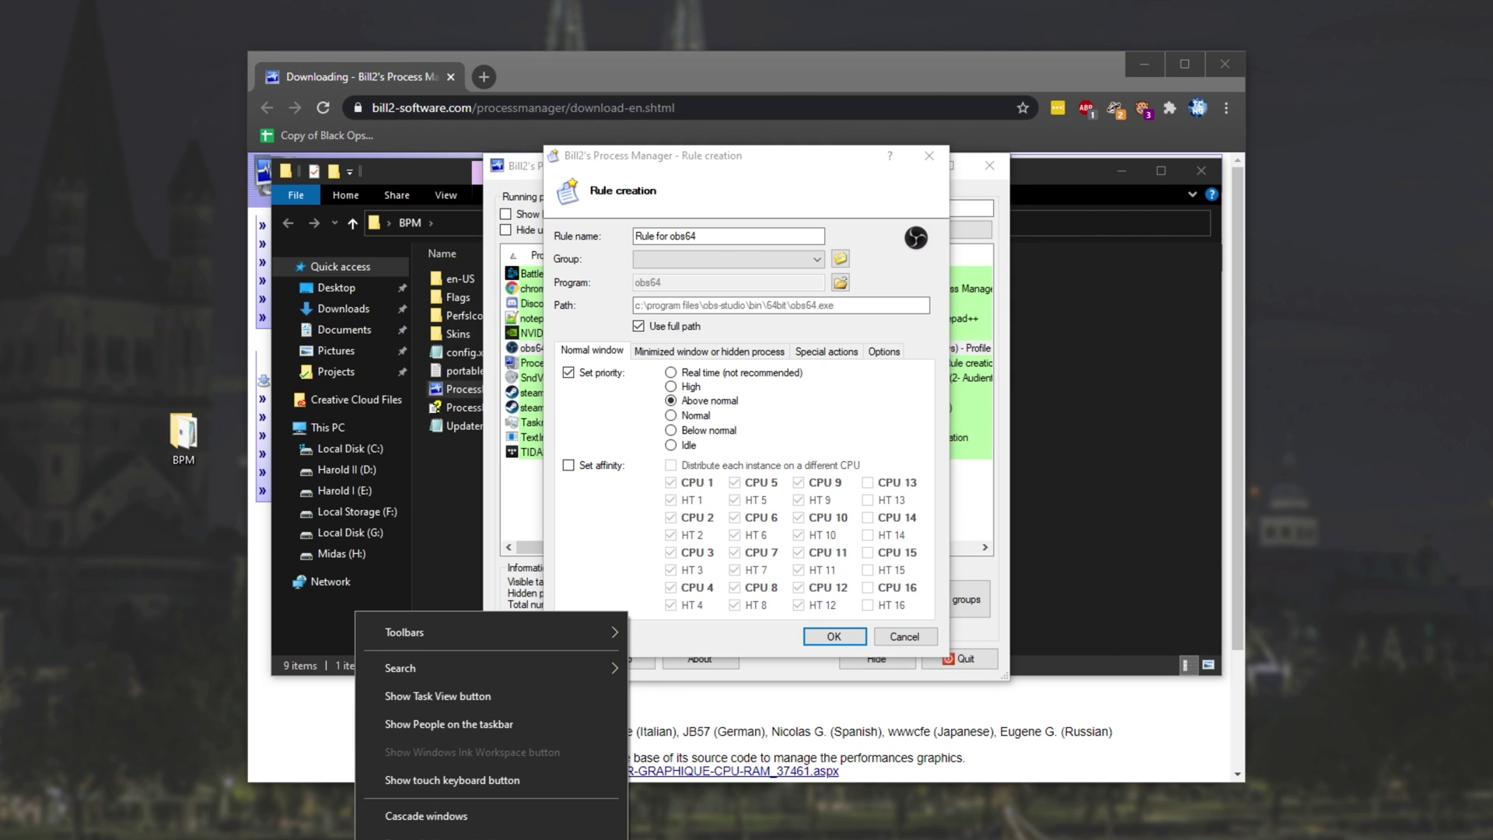
click(420, 836)
right_click(462, 447)
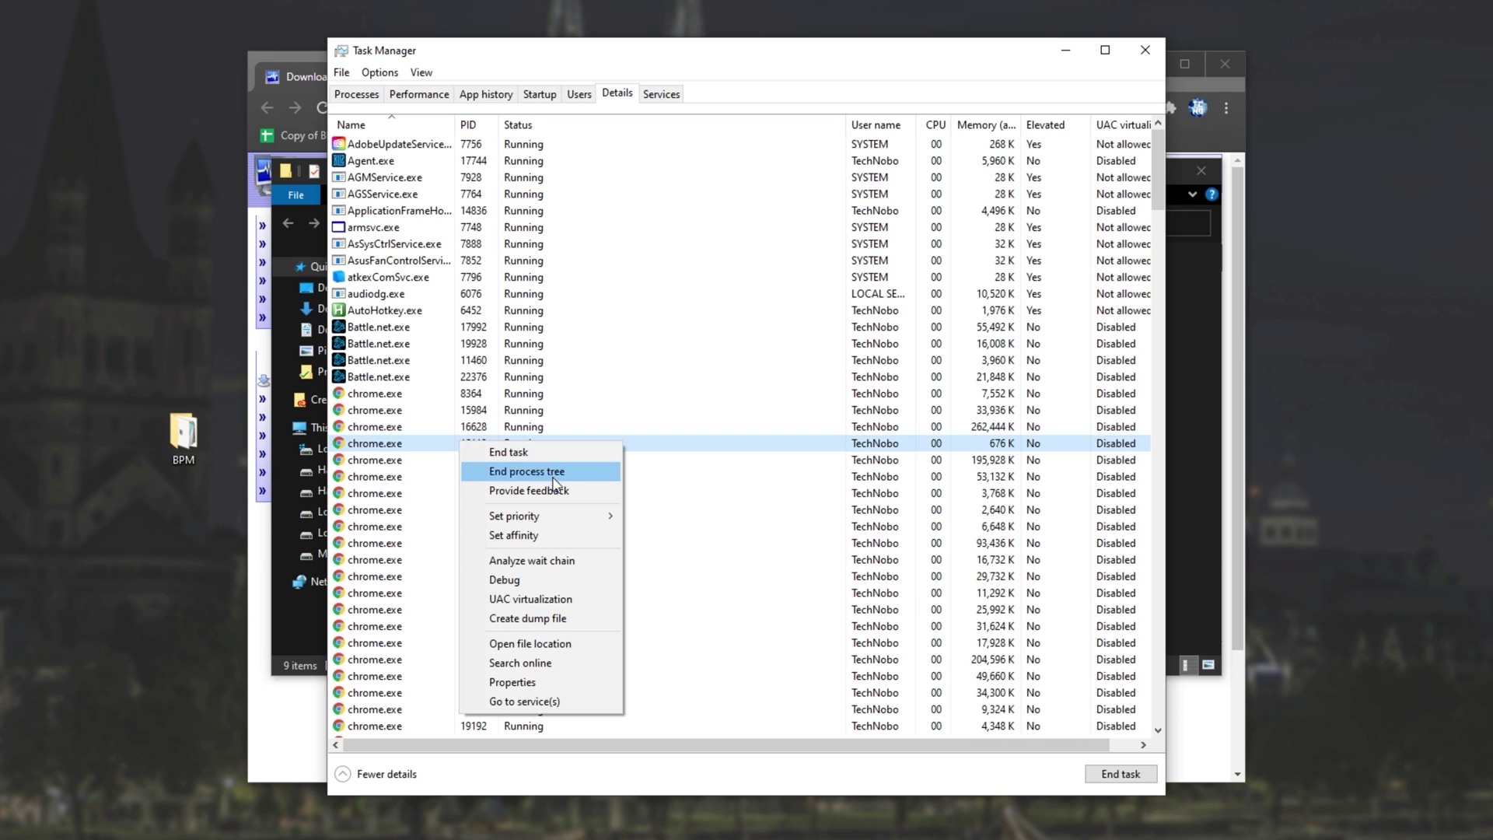
click(554, 534)
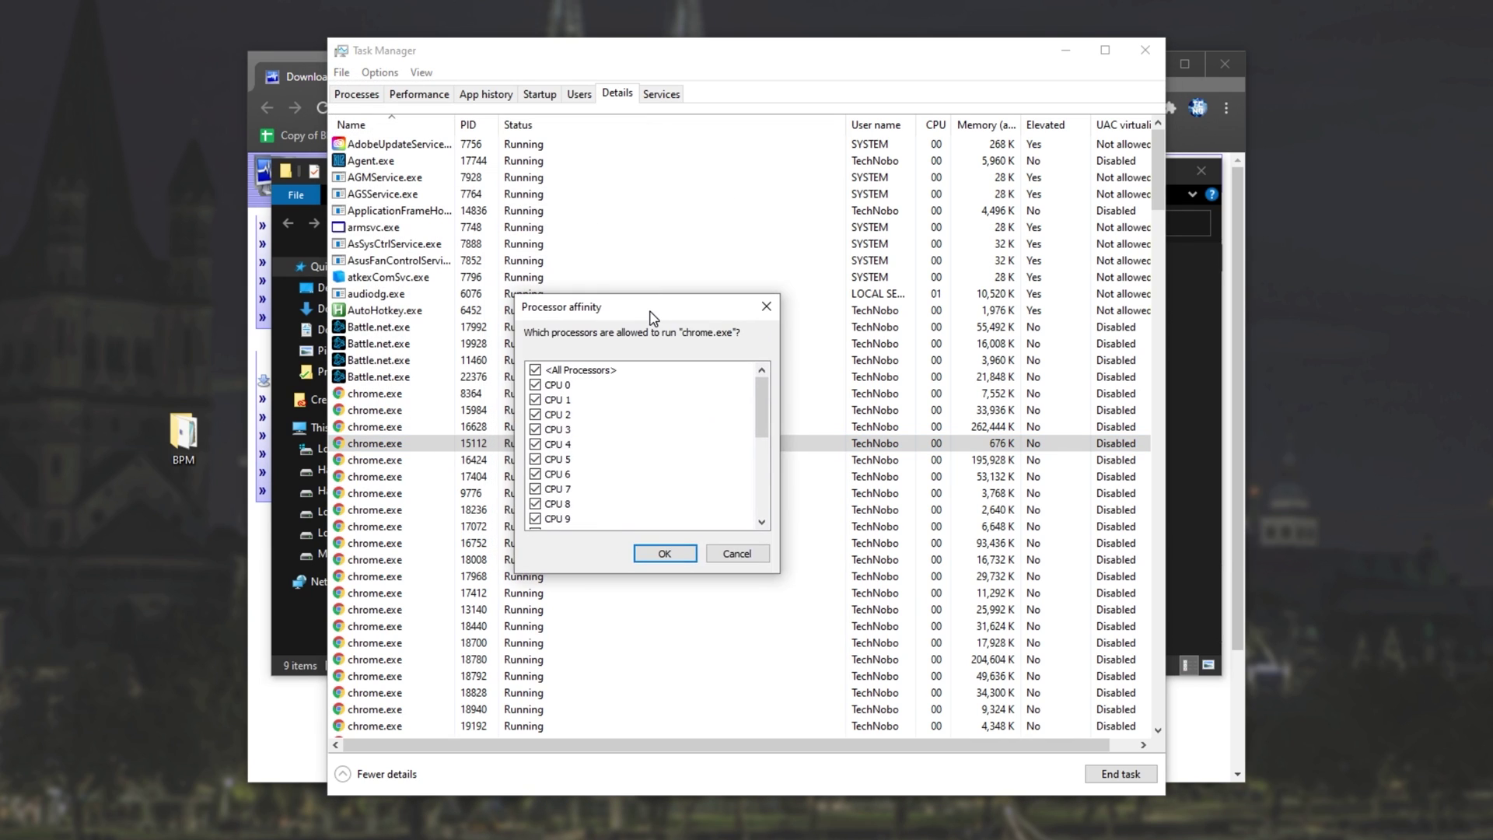
drag(863, 388, 863, 473)
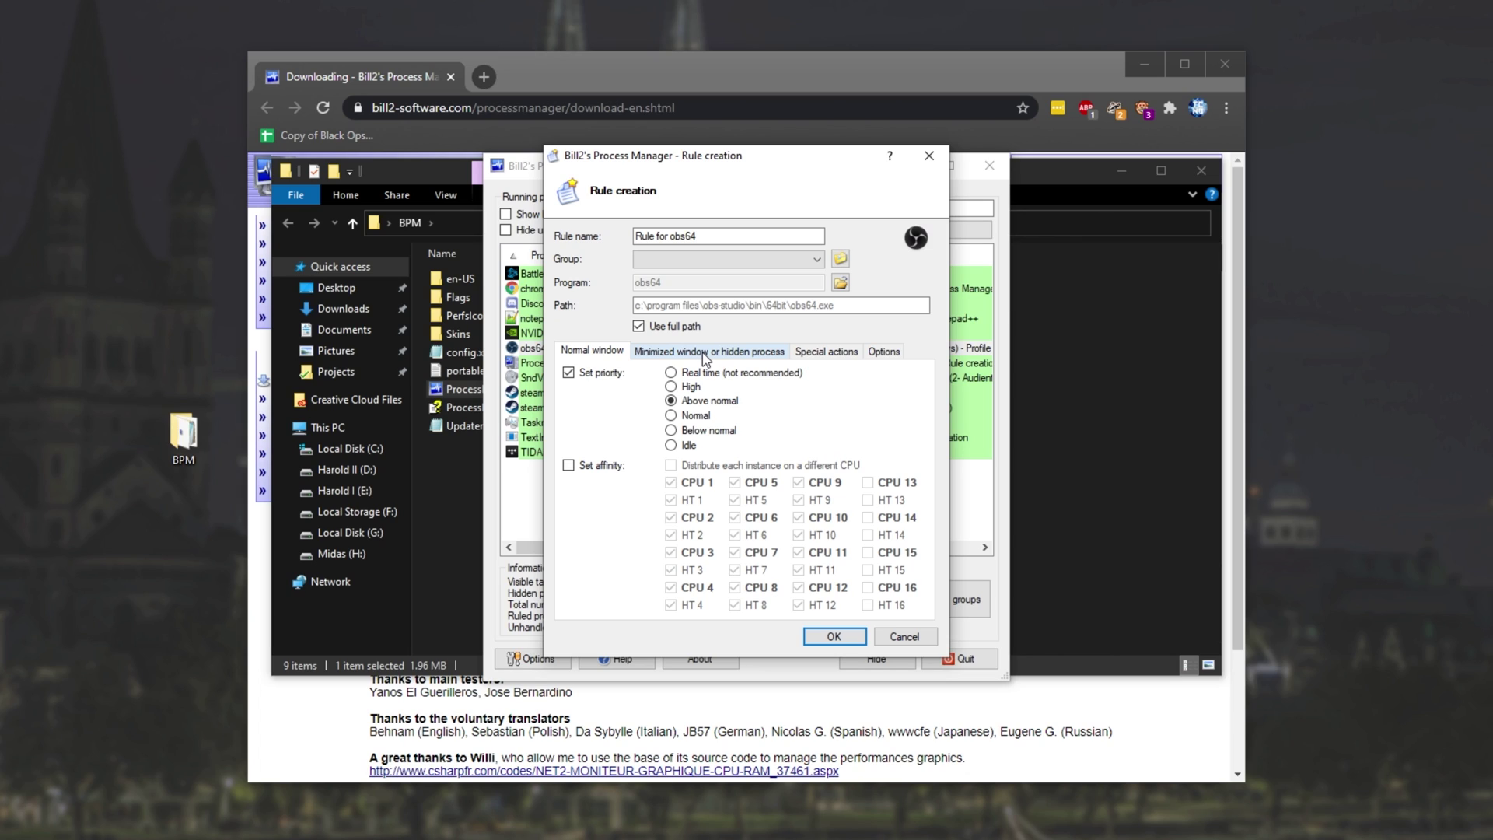
- Review the Minimized, Special actions and Options tabs, then save the obs64 rule at Above normal
click(705, 354)
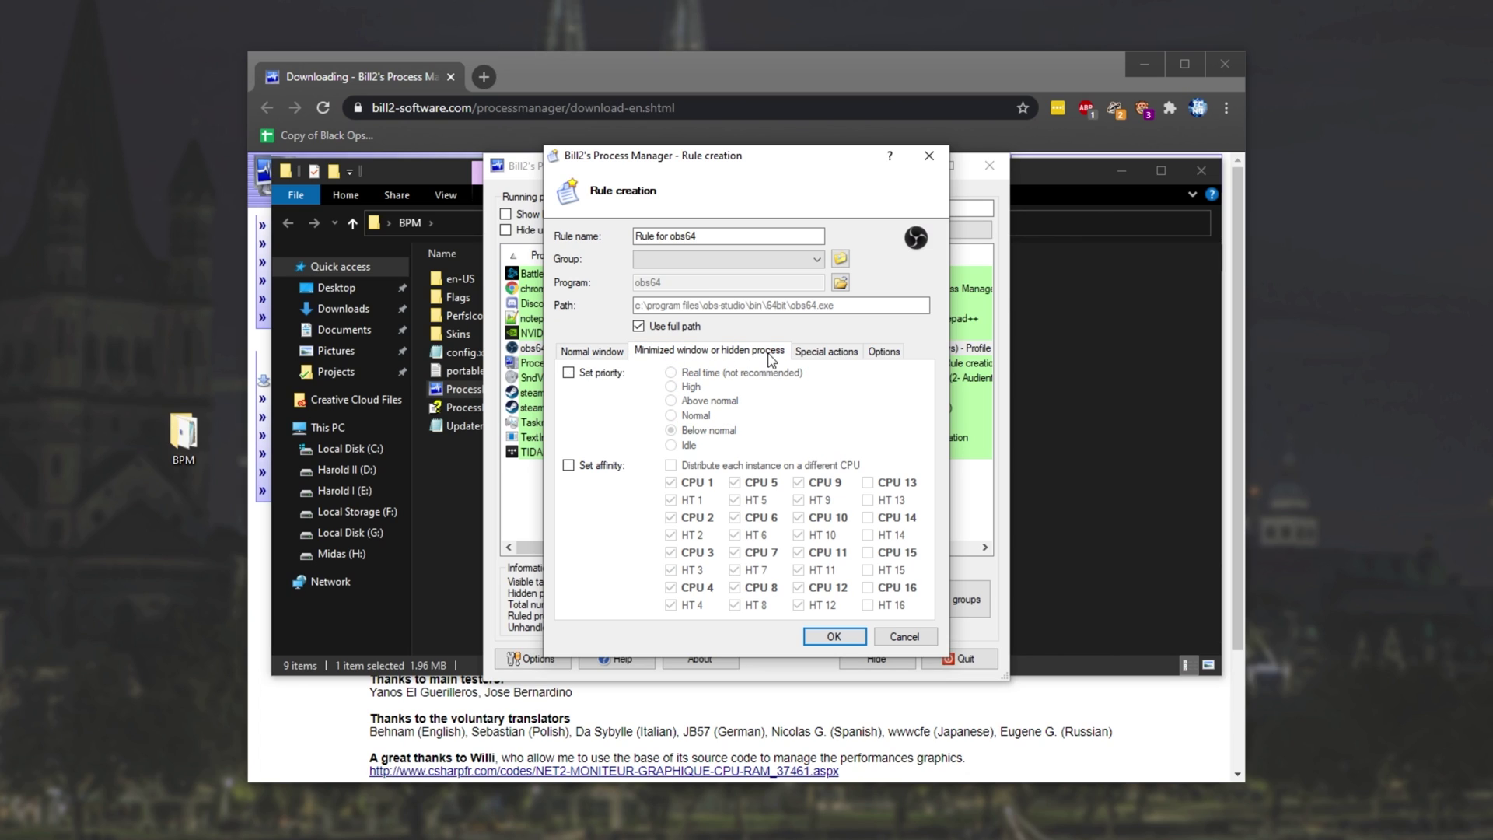
click(830, 355)
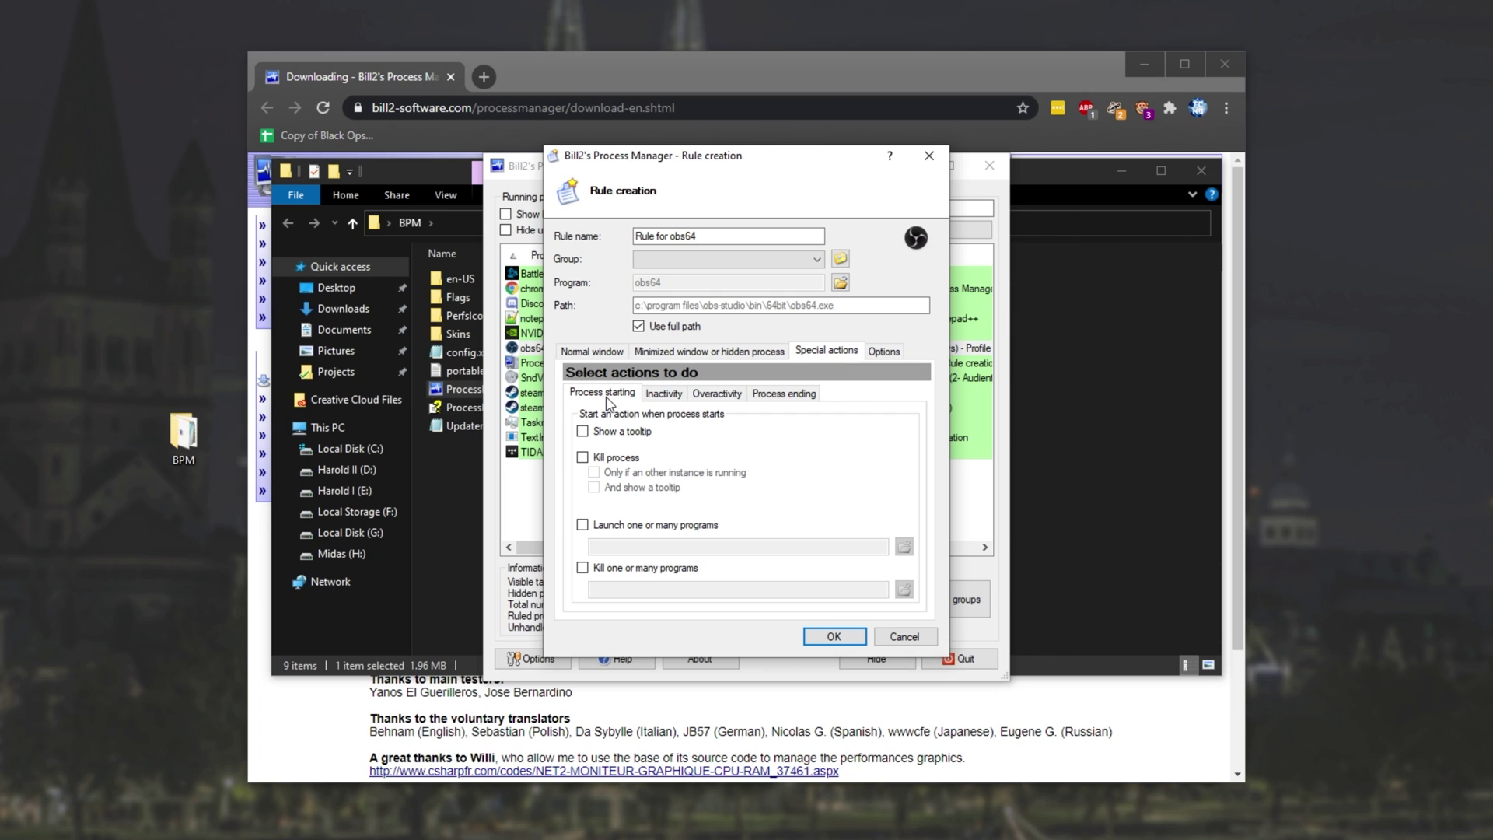
click(664, 394)
click(717, 392)
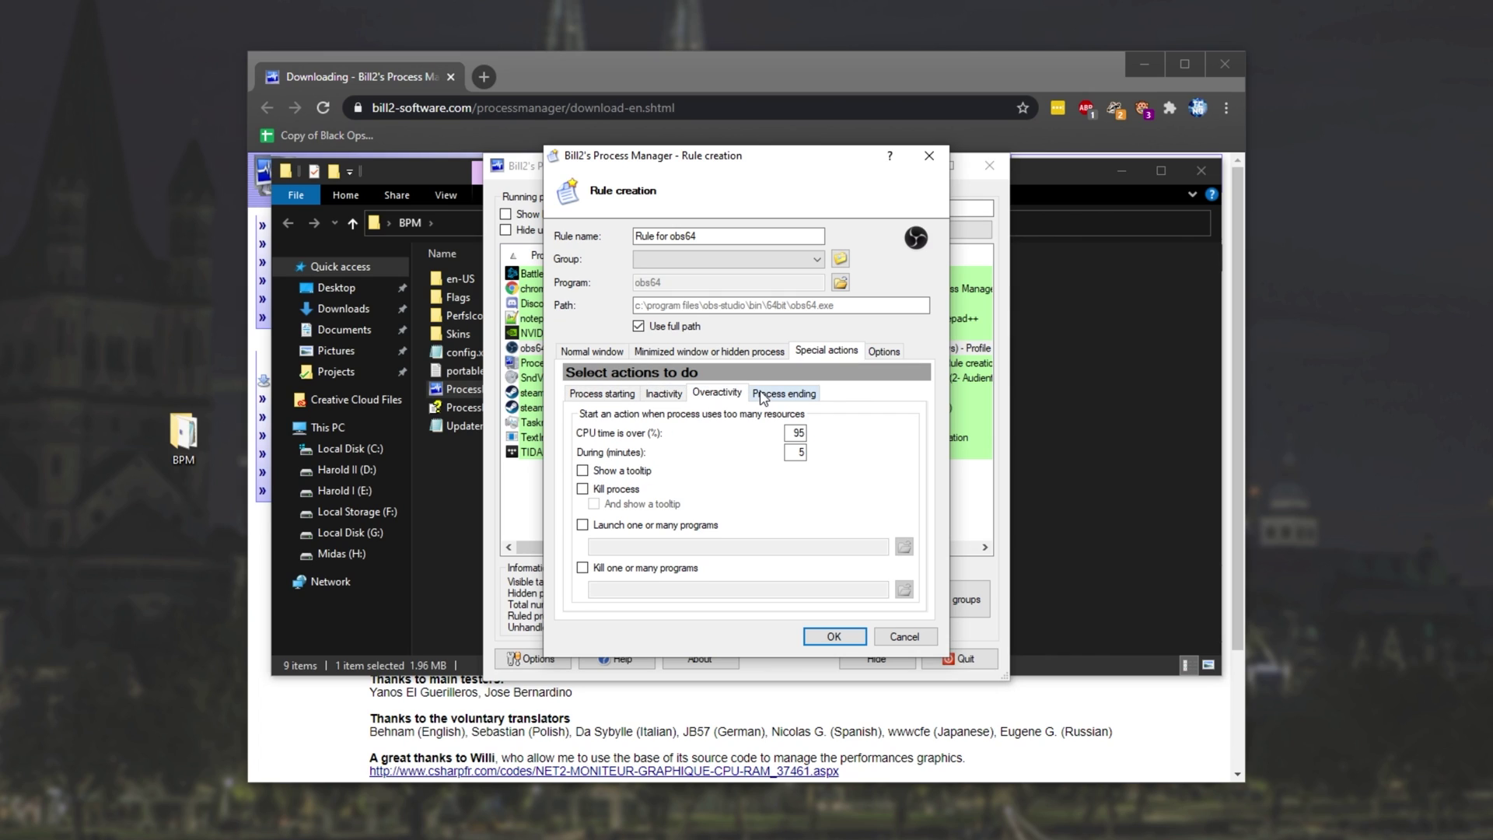
click(787, 395)
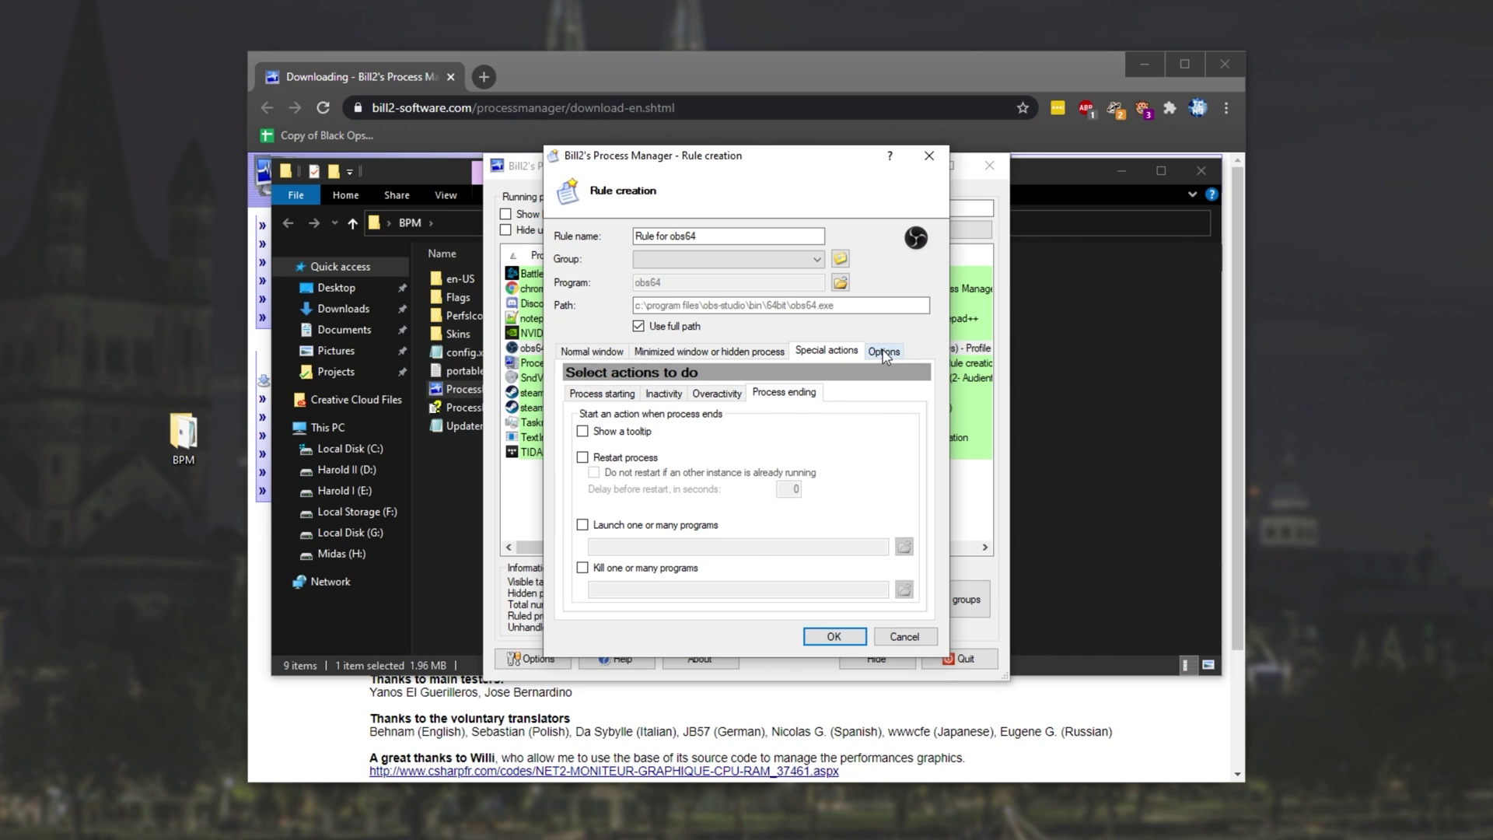
click(886, 354)
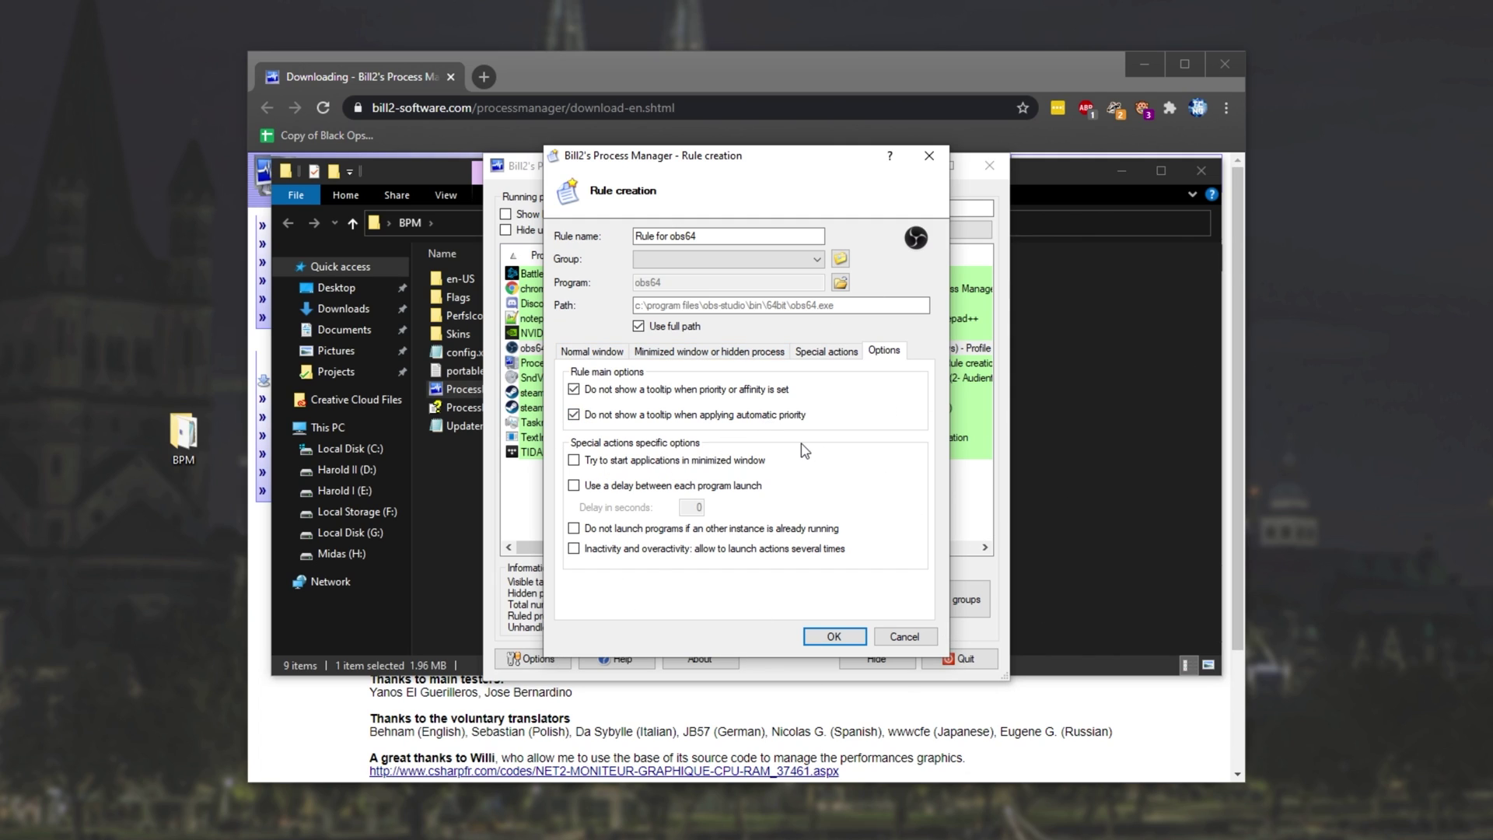
click(612, 354)
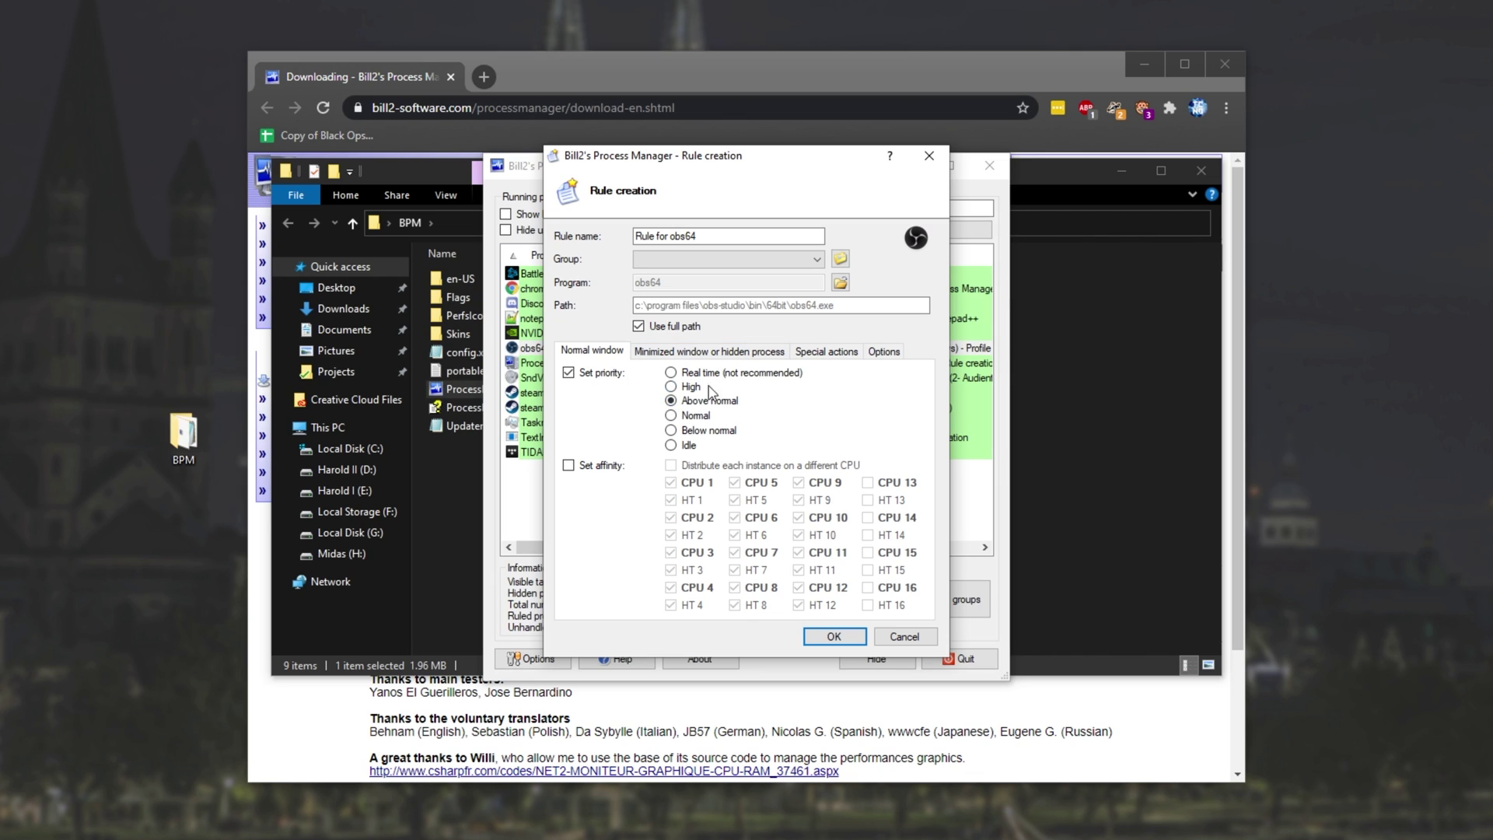
click(834, 637)
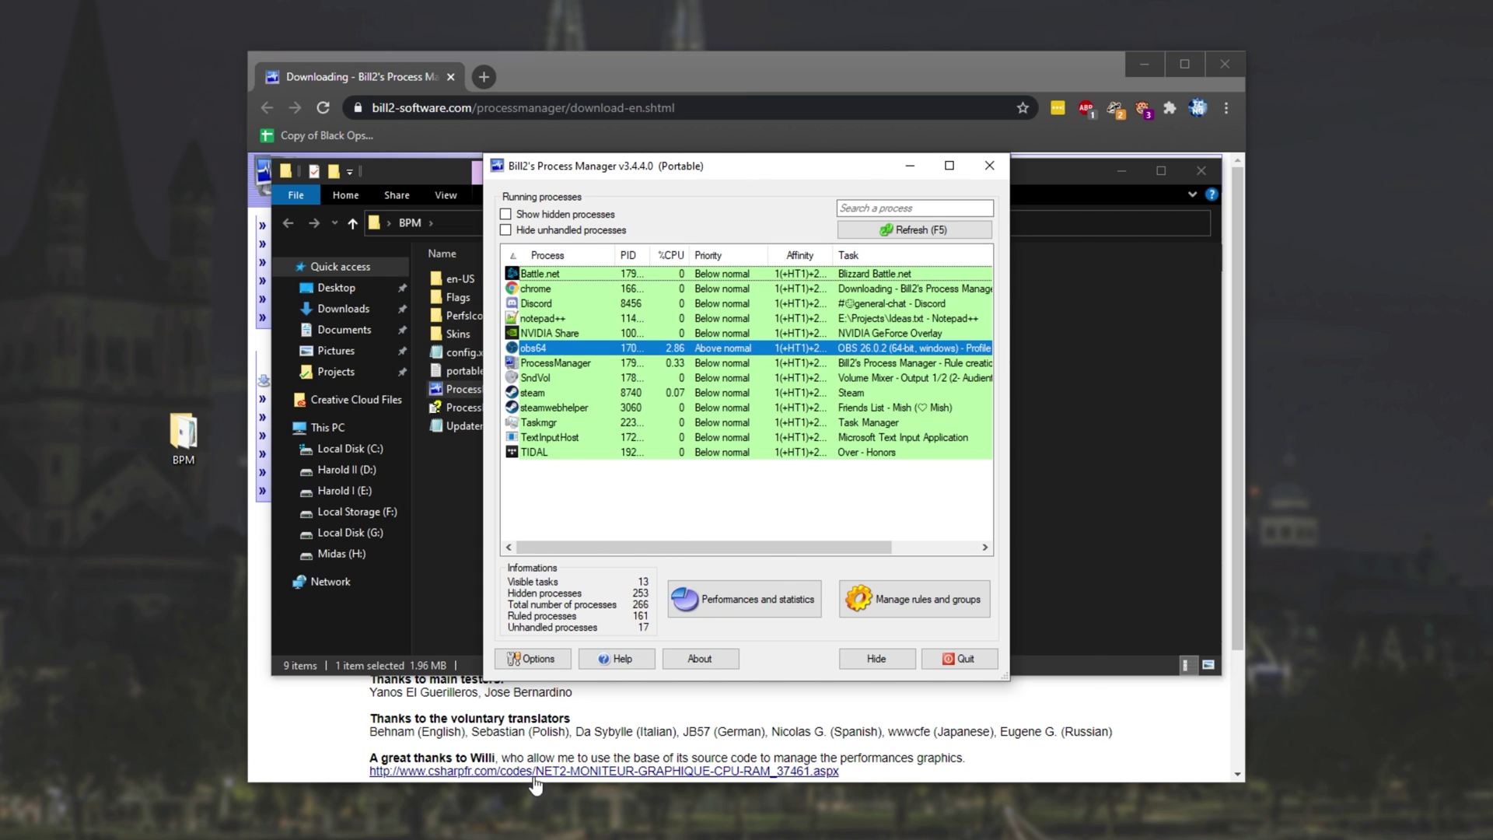
key(ctrl+shift+Escape)
scroll(577, 544, down, 15)
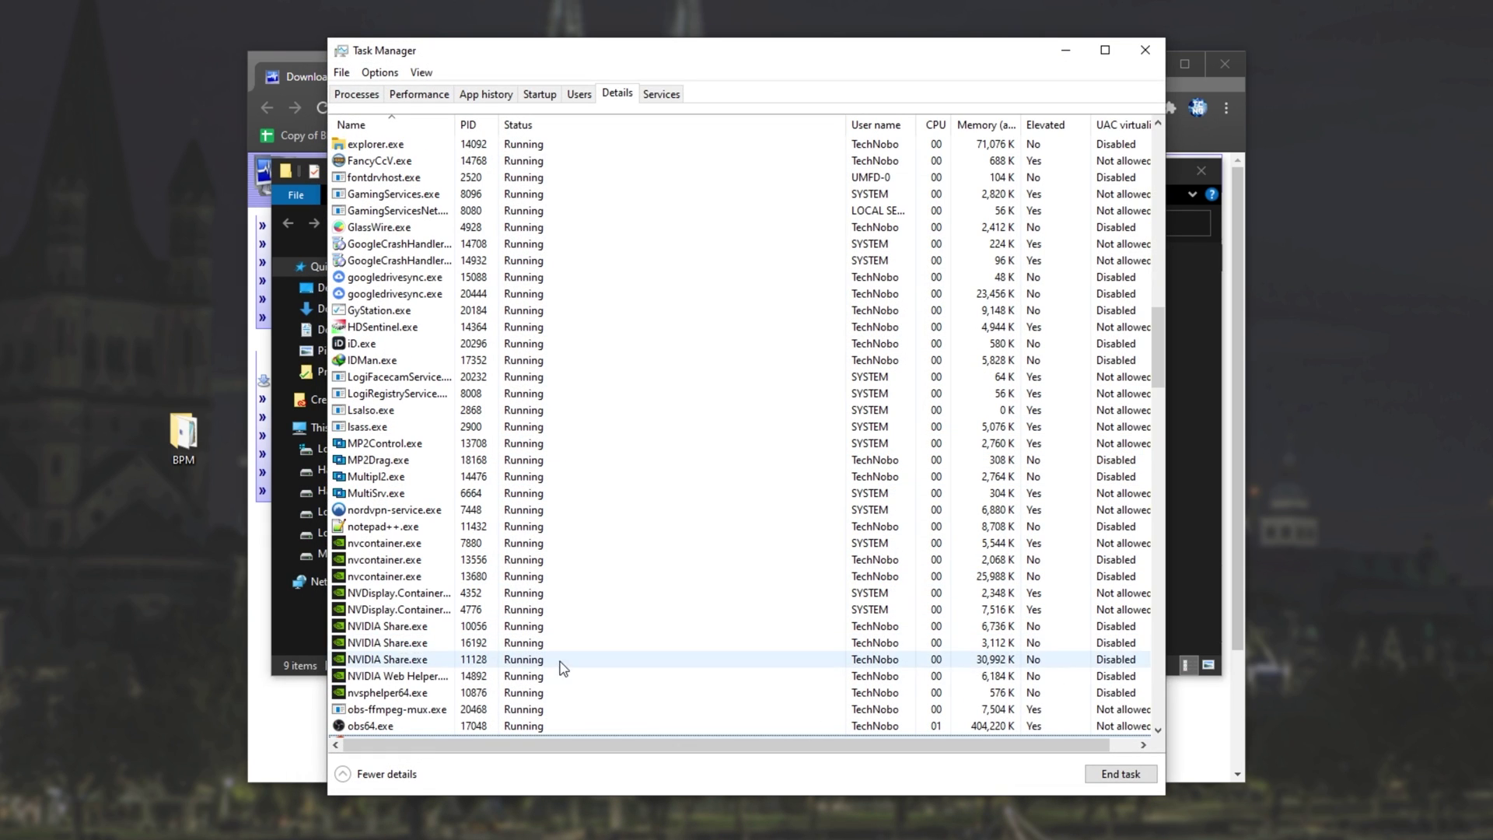
right_click(620, 726)
mouse_move(669, 794)
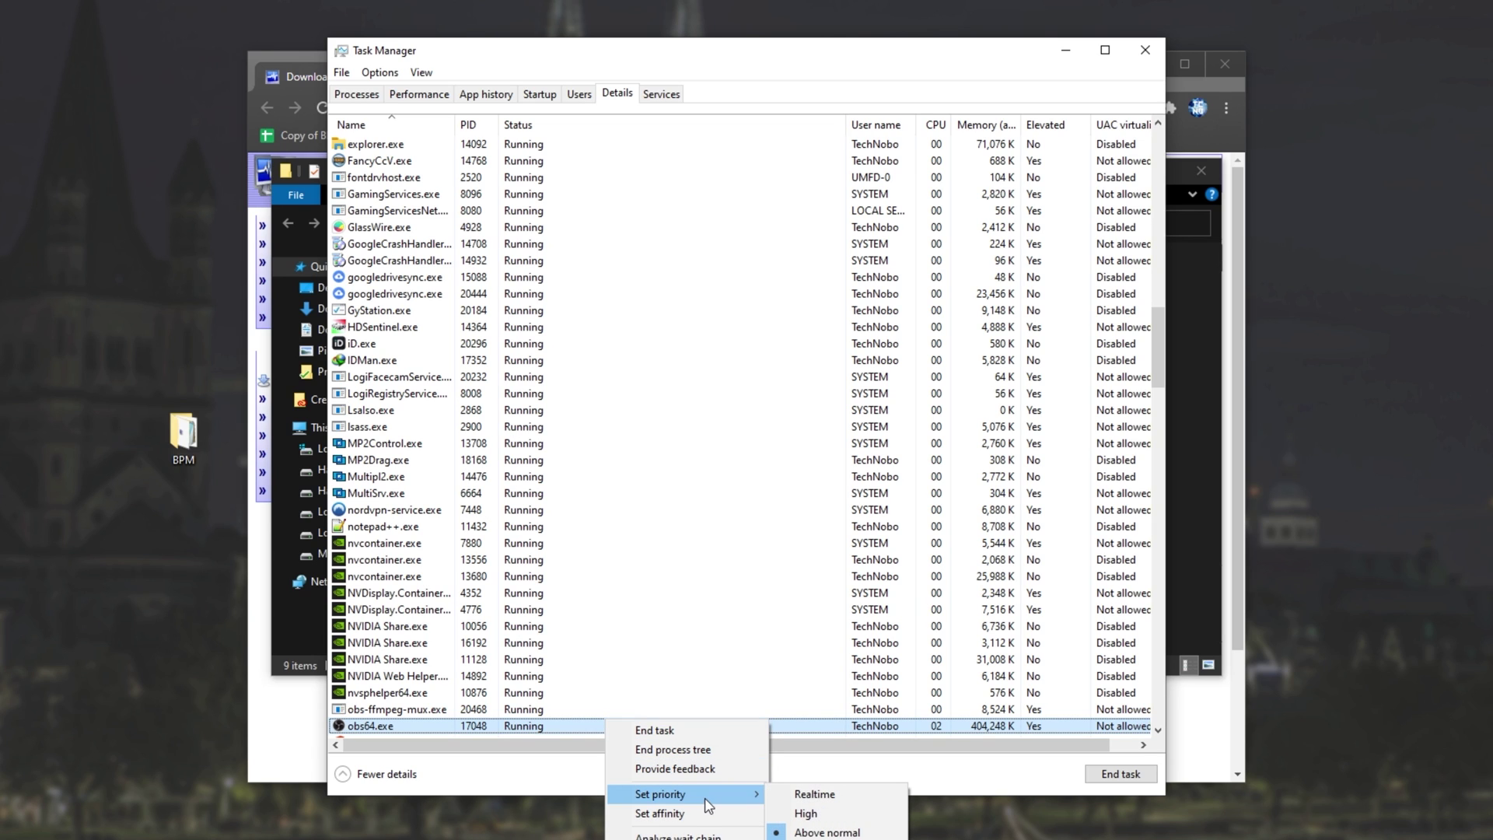
click(1065, 52)
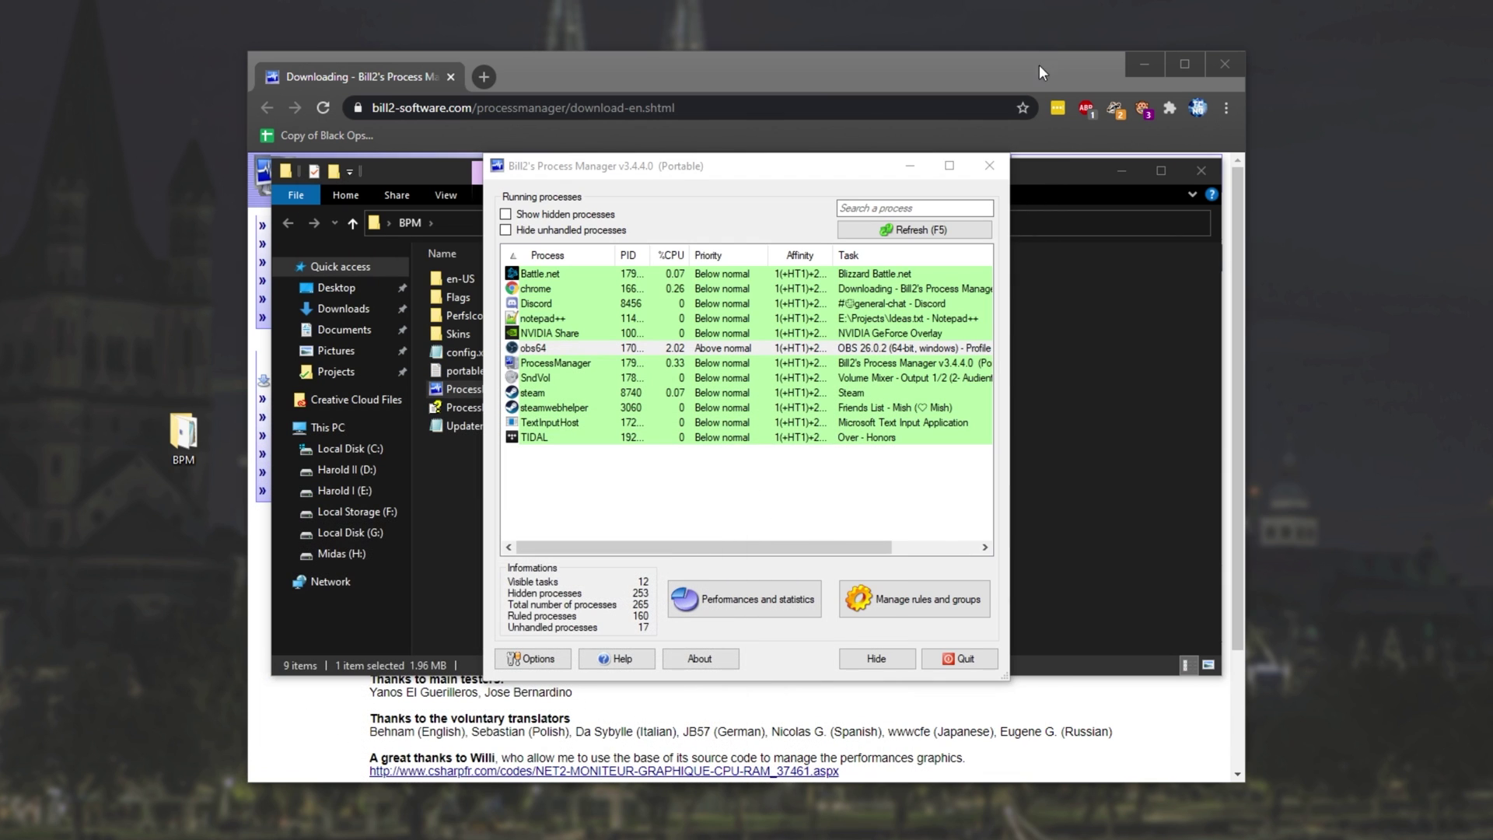
- Set the running notepad++ process to Above normal from its priority menu
click(902, 448)
click(743, 319)
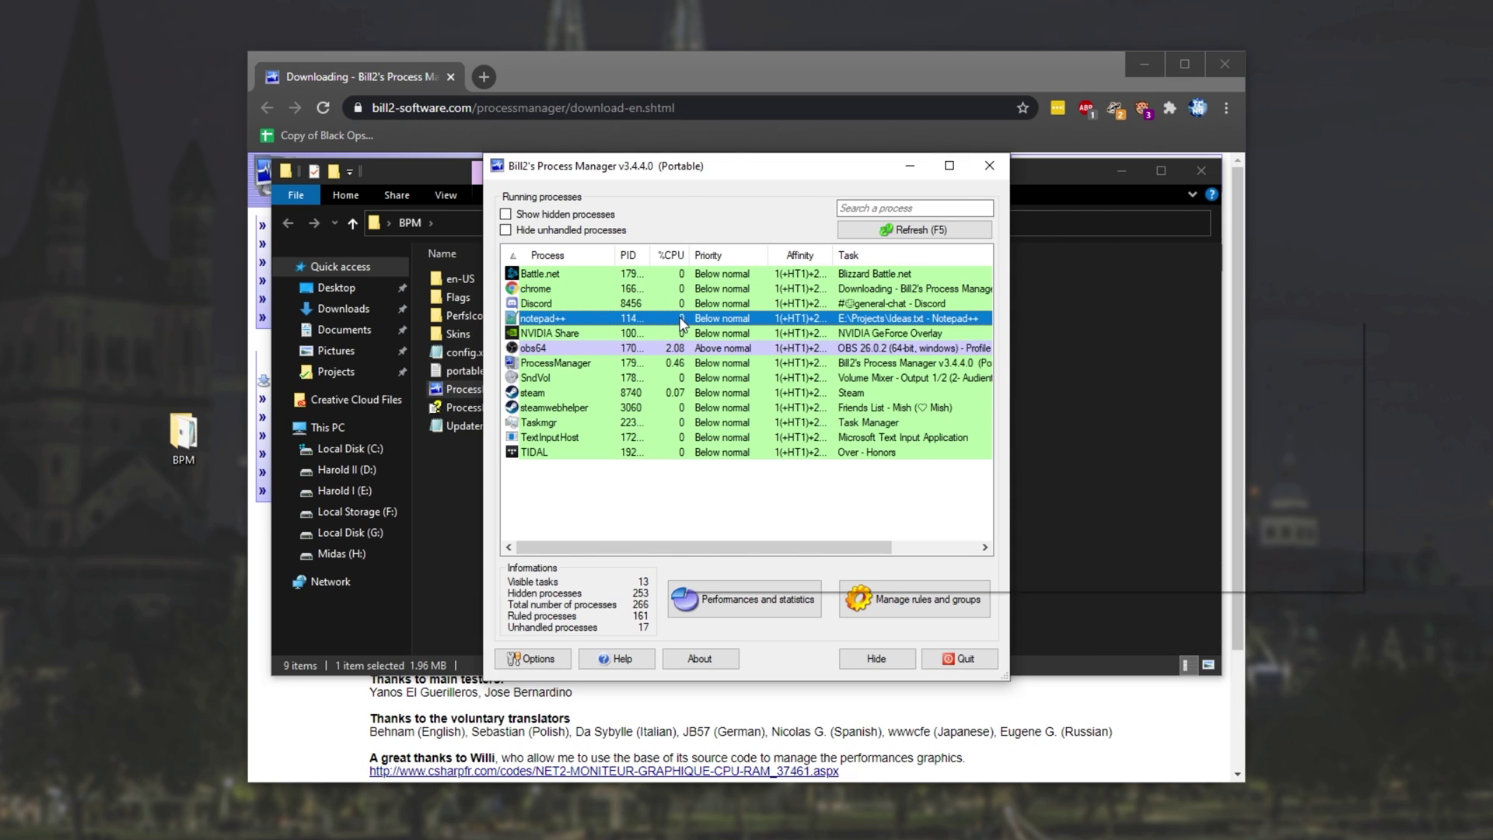
right_click(683, 322)
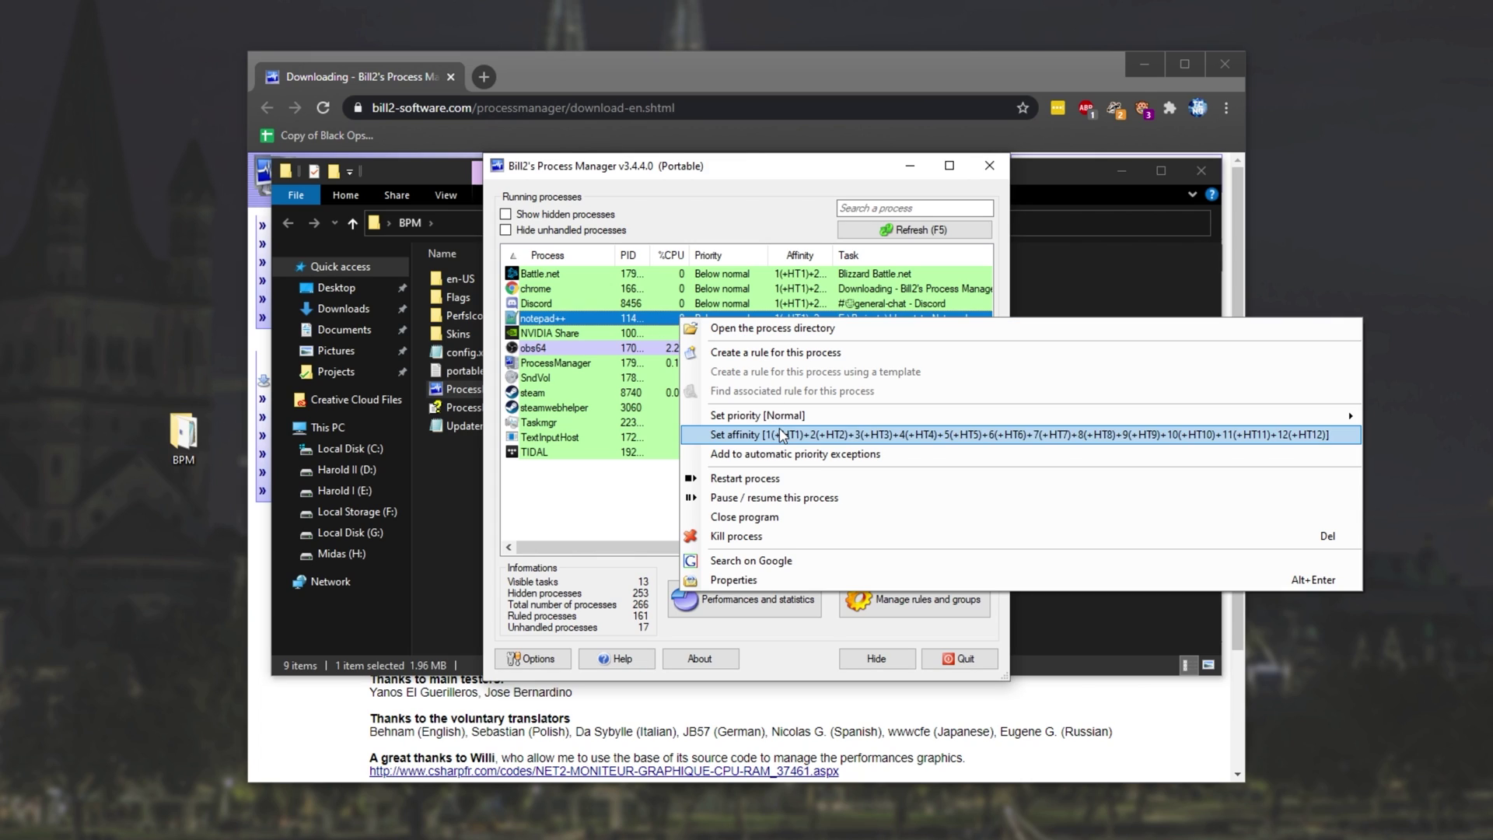
mouse_move(779, 423)
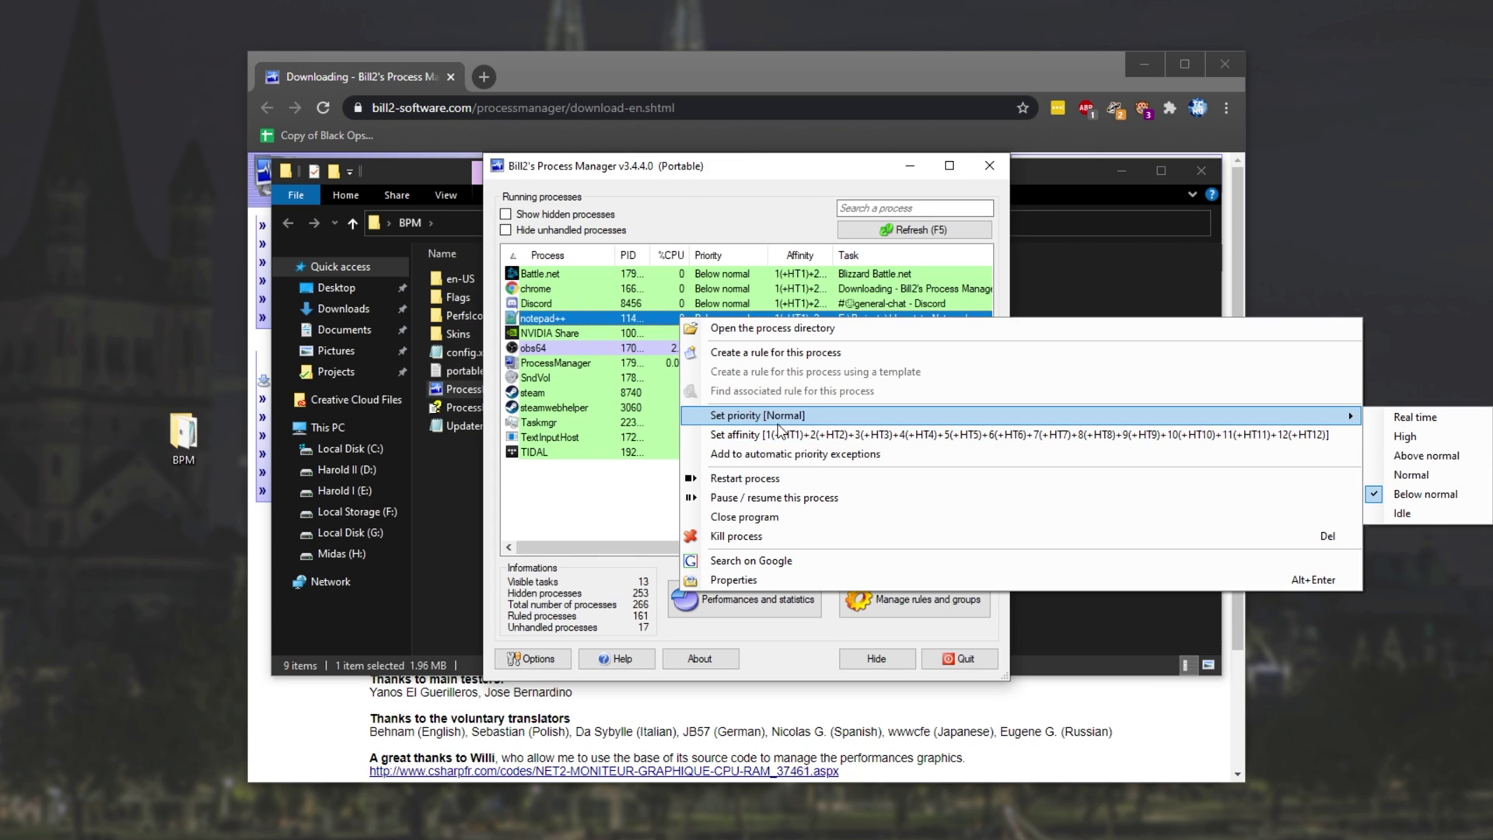
click(1430, 462)
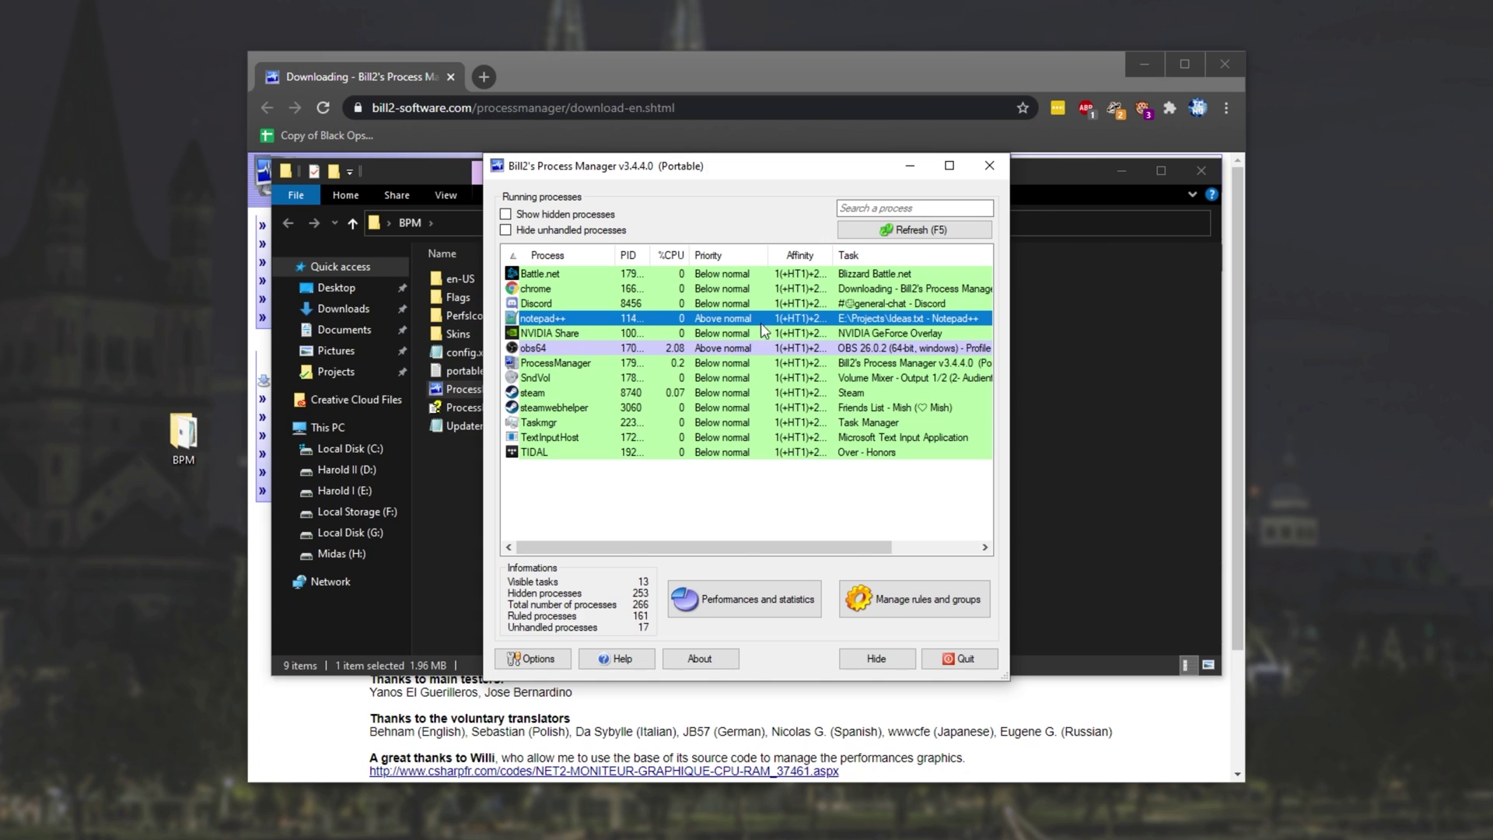
right_click(606, 352)
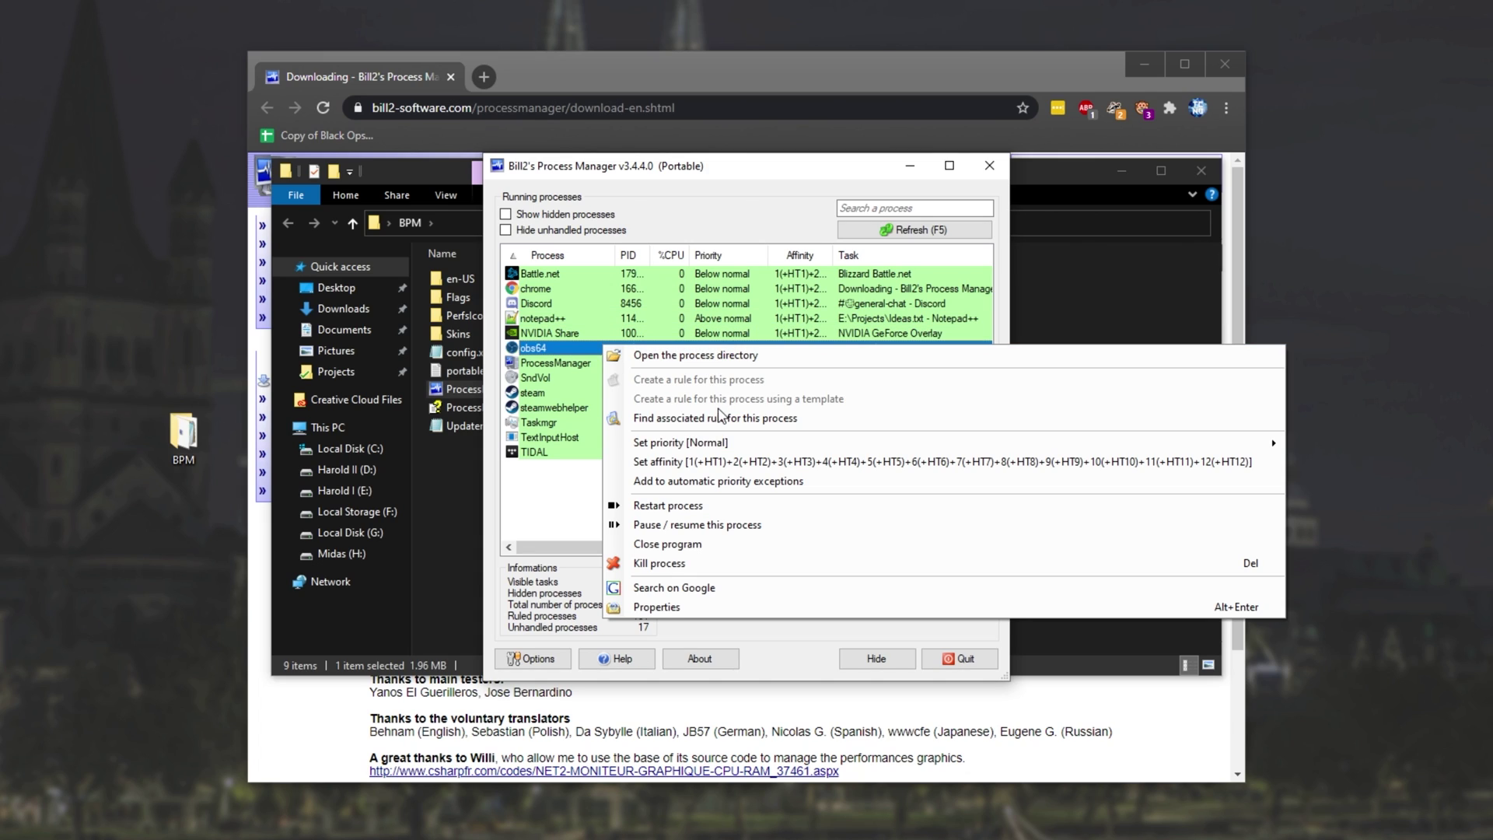
click(716, 419)
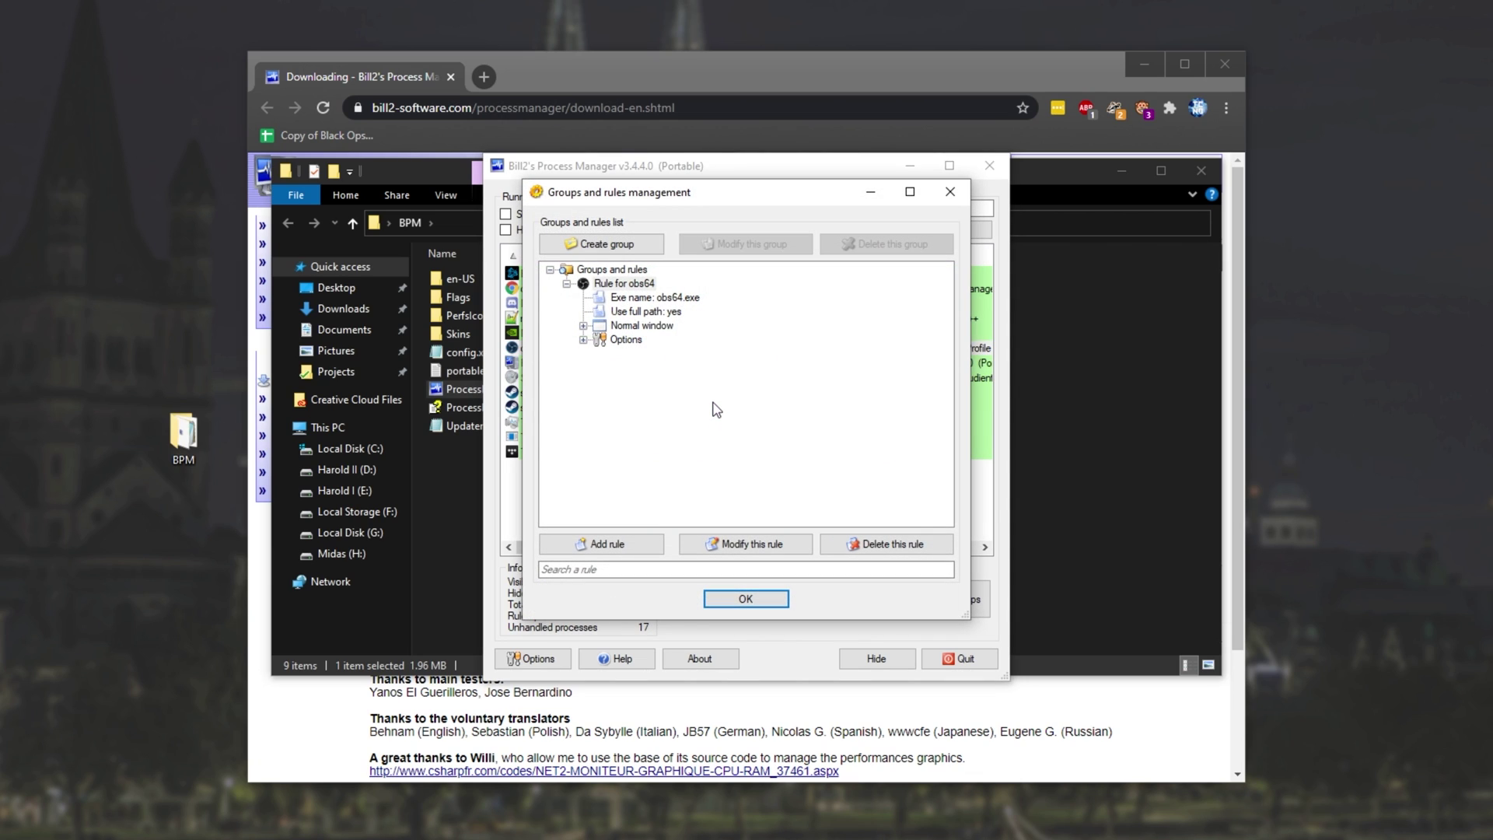
click(622, 284)
double_click(654, 287)
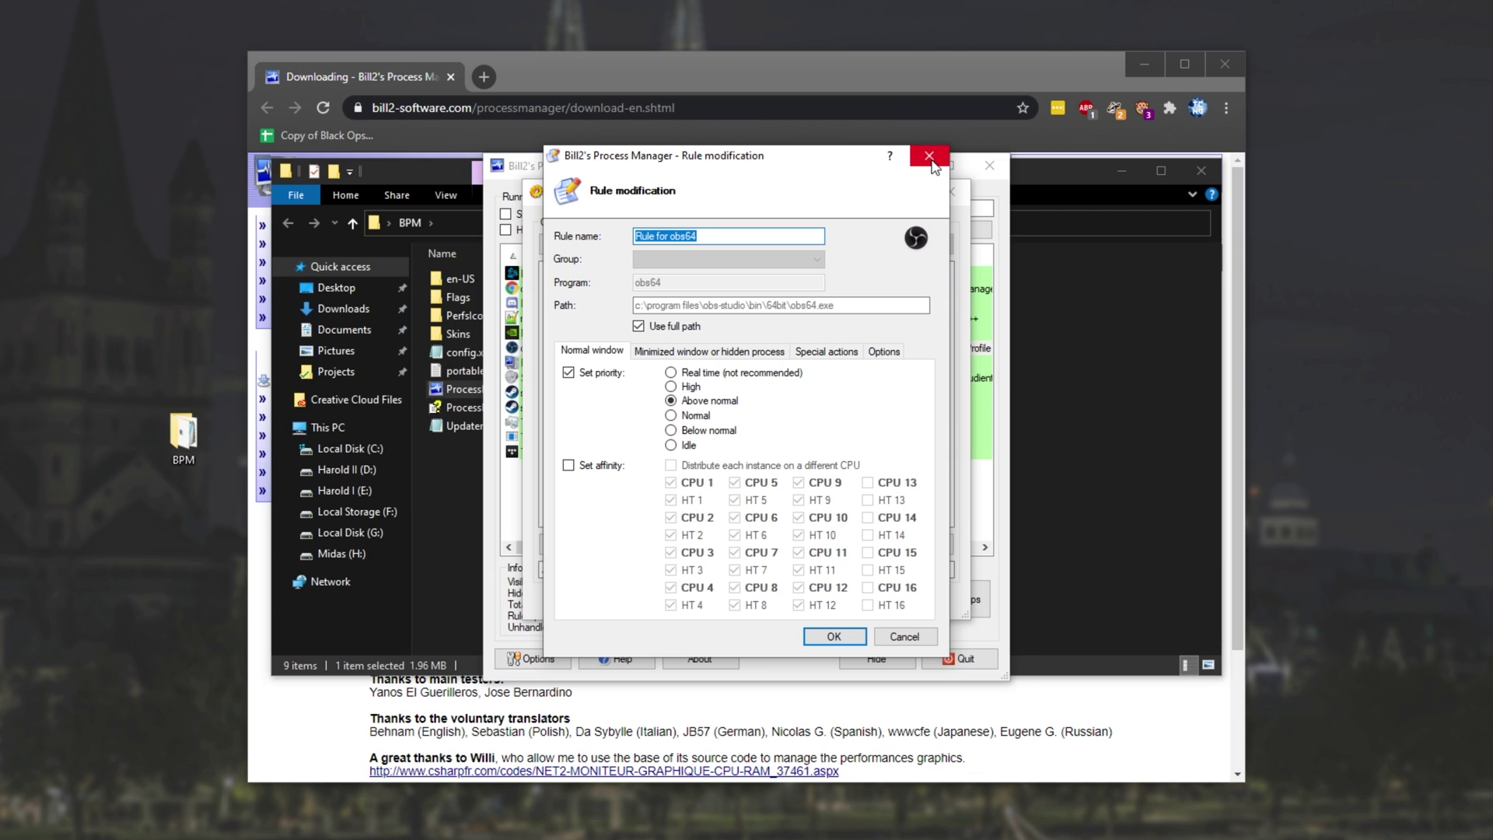
click(931, 157)
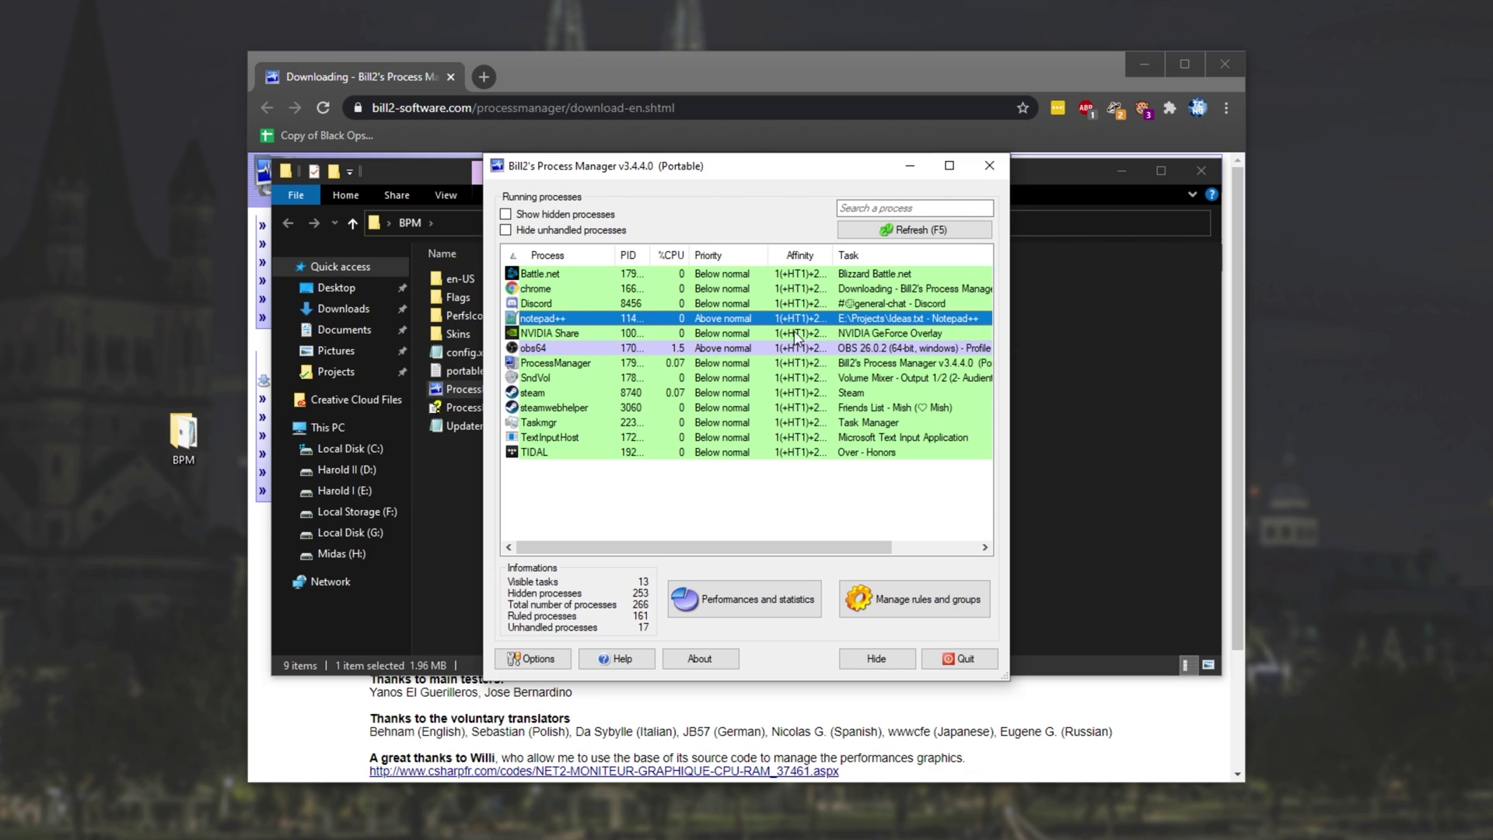
- Refresh the list after closing Notepad++, relaunch it, and confirm it shows Below normal
click(738, 335)
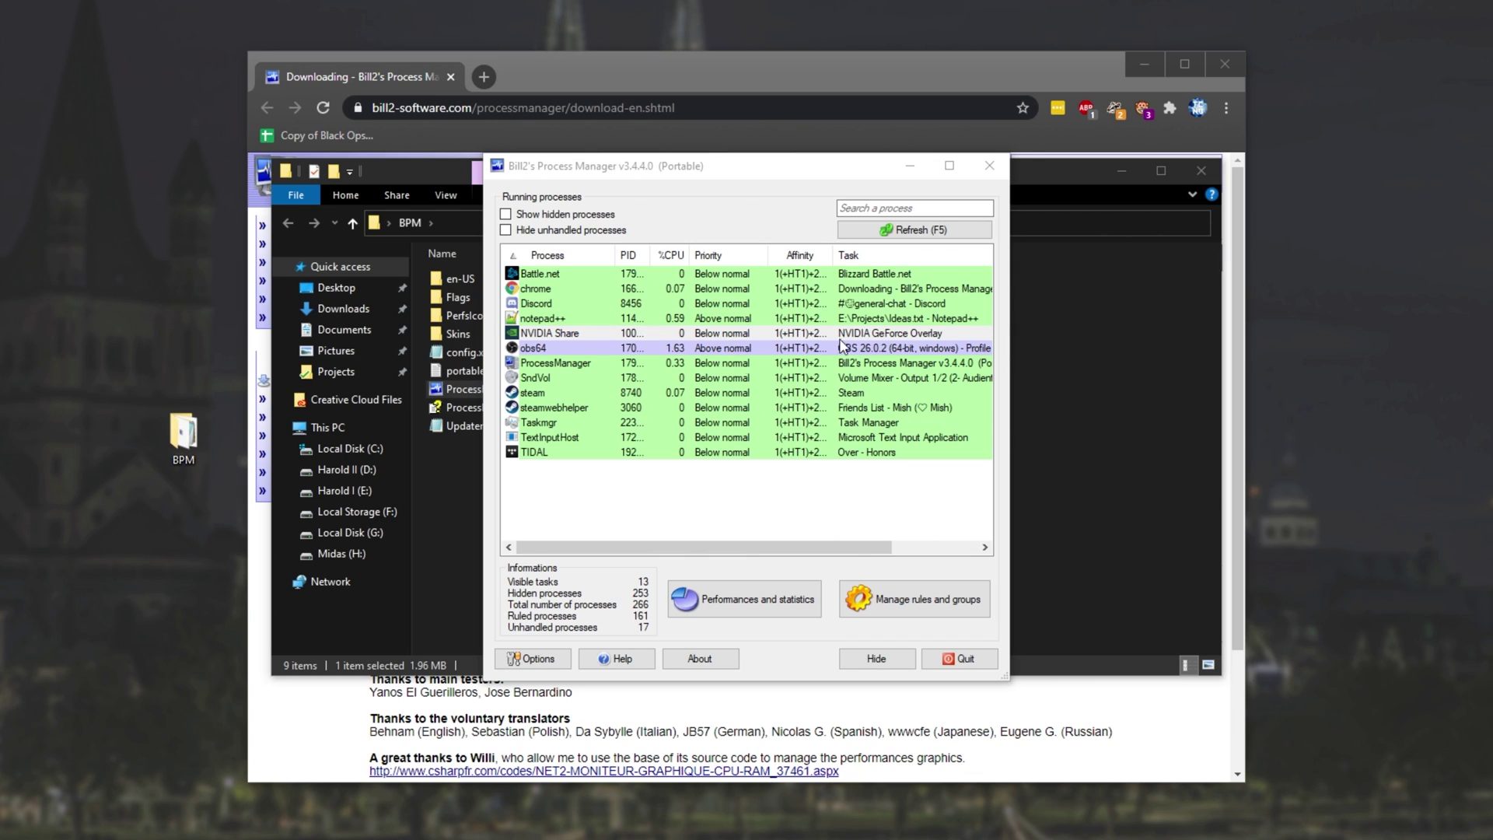
click(913, 230)
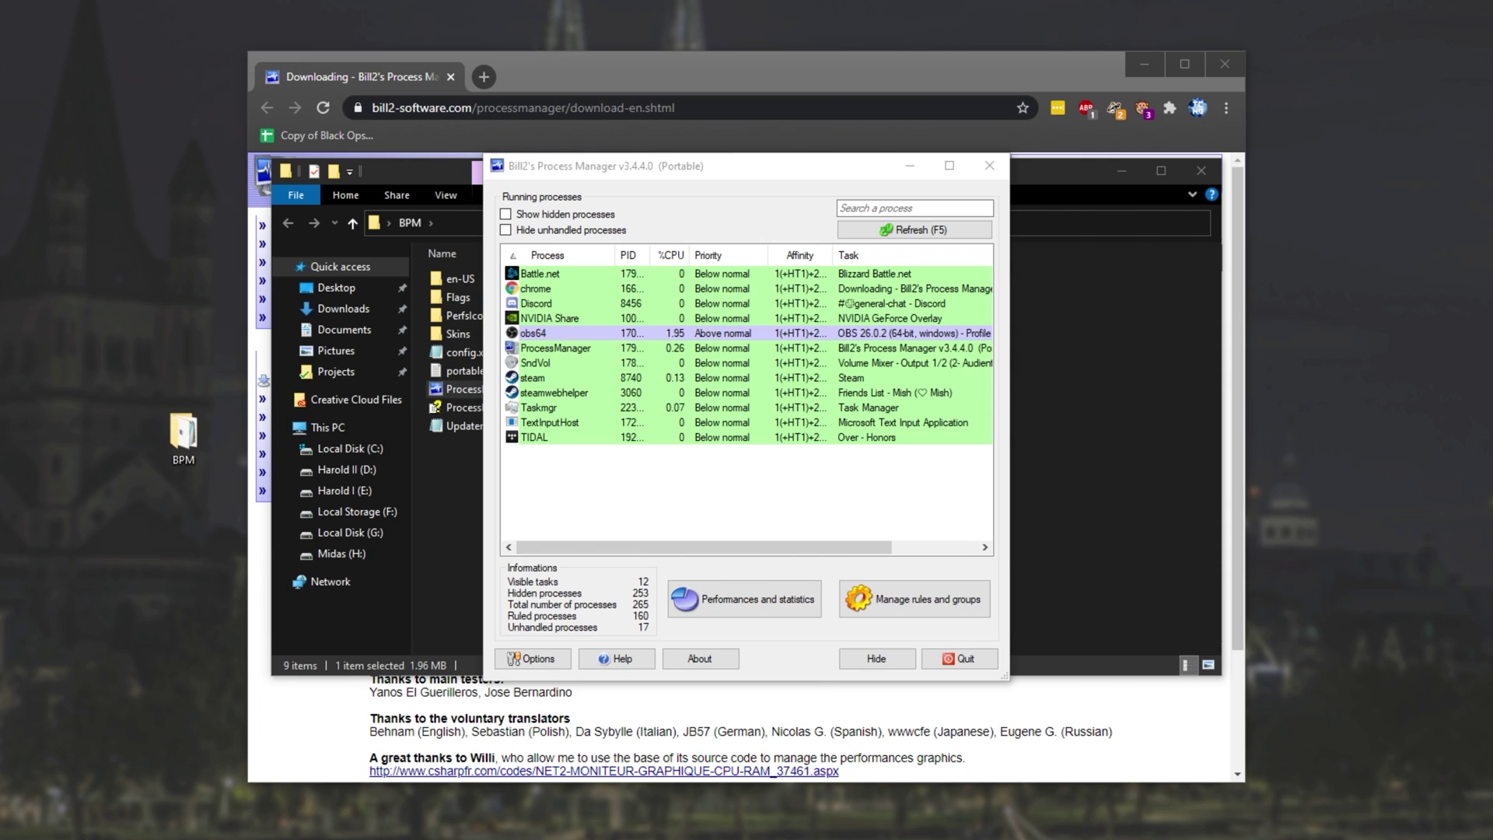
key(super)
key(super)
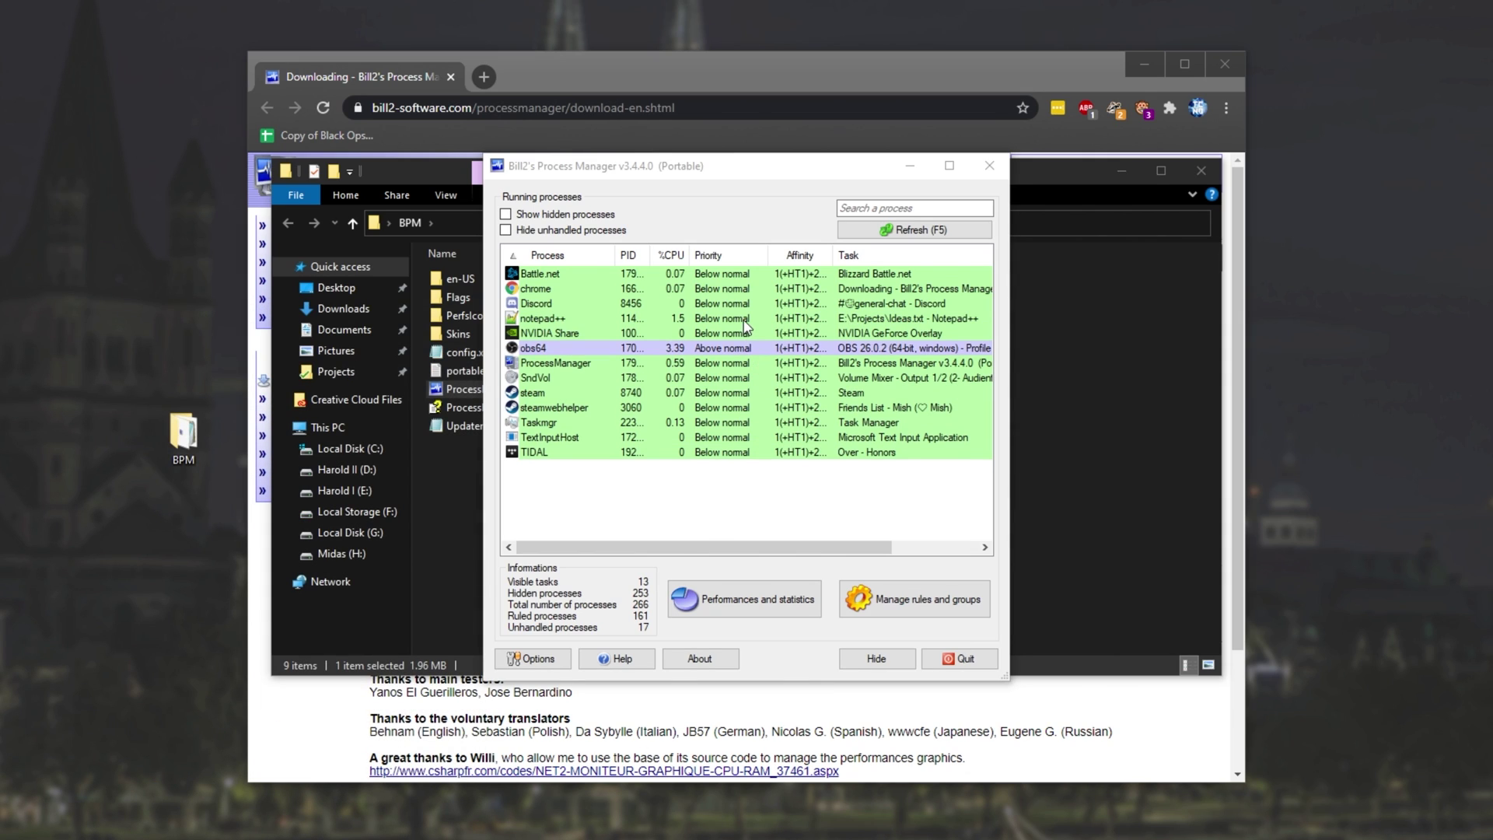
click(744, 320)
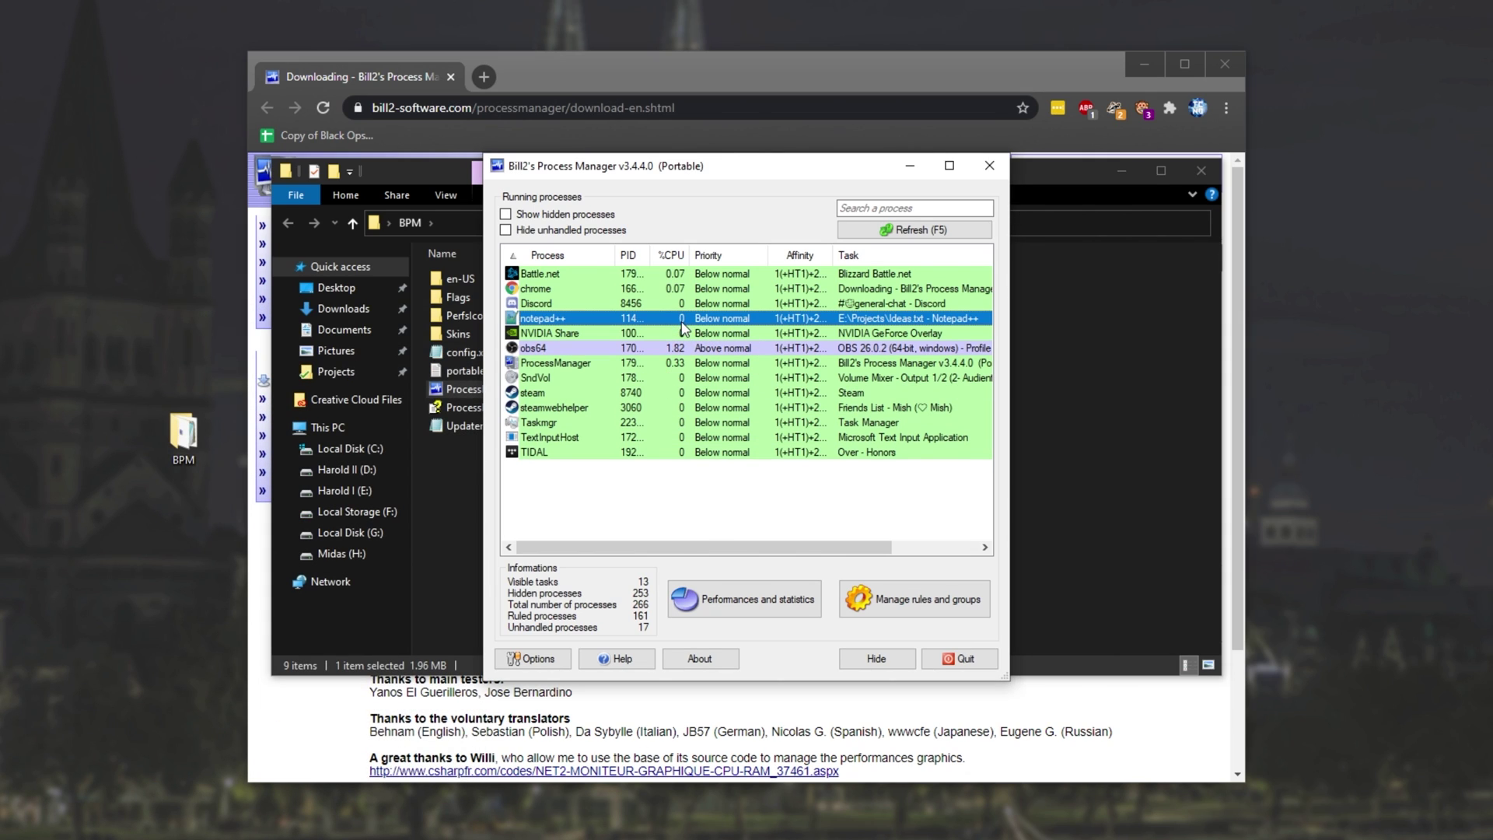
- Create and save a notepad++ rule with priority set to Above normal
right_click(617, 323)
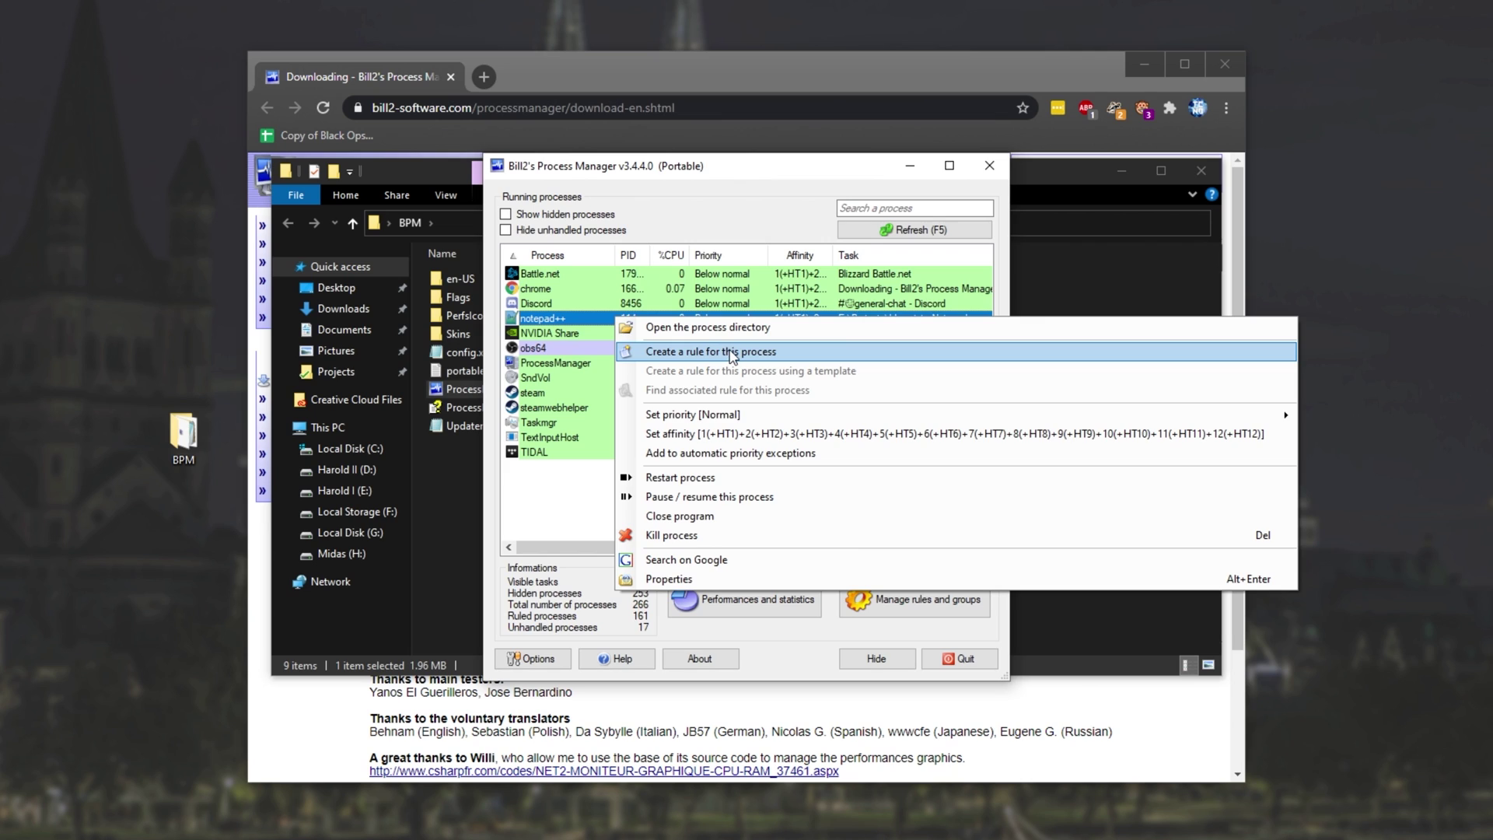
click(694, 357)
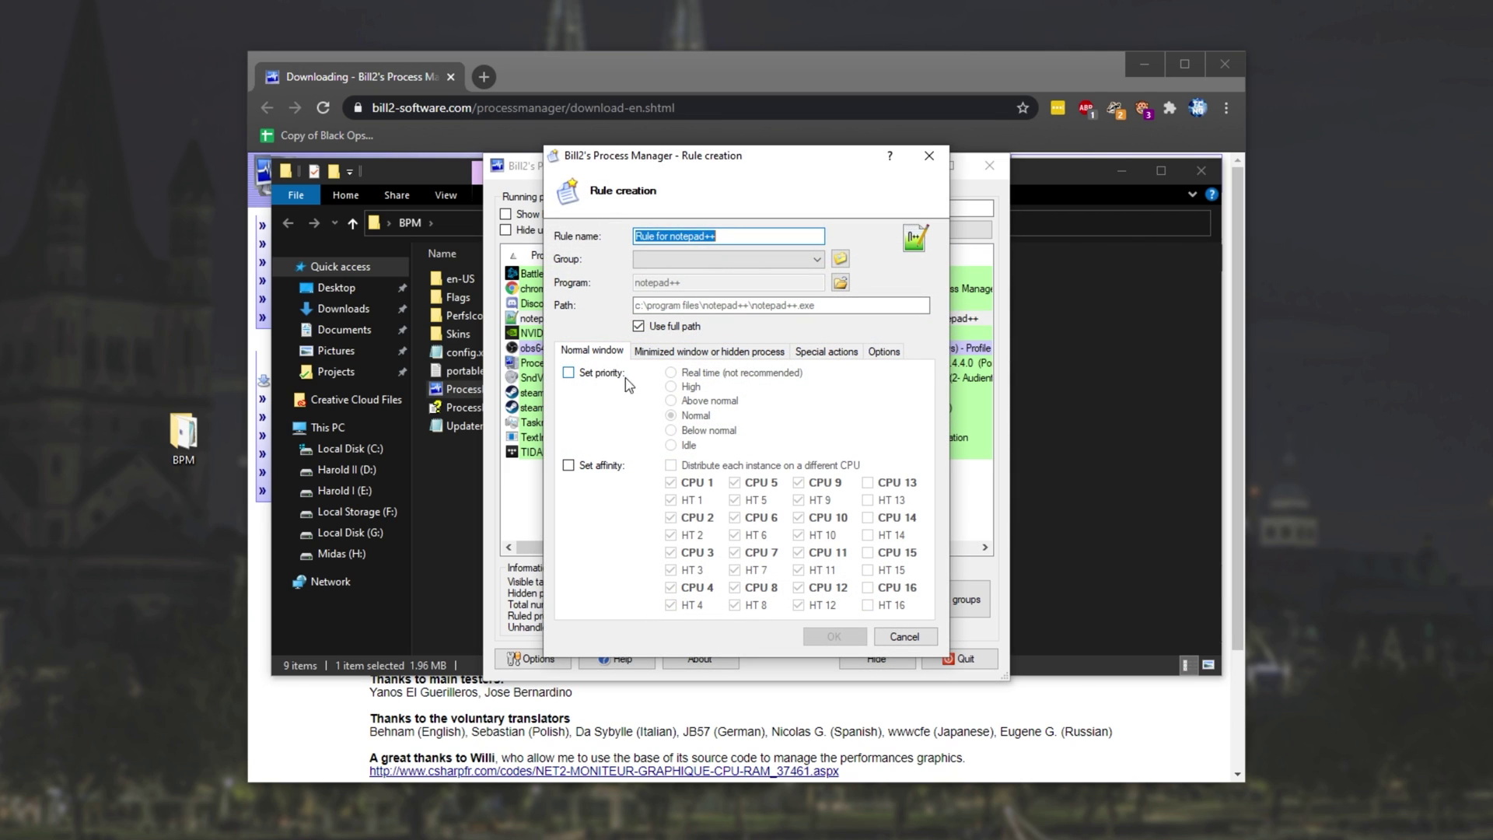
click(625, 378)
click(698, 401)
click(821, 632)
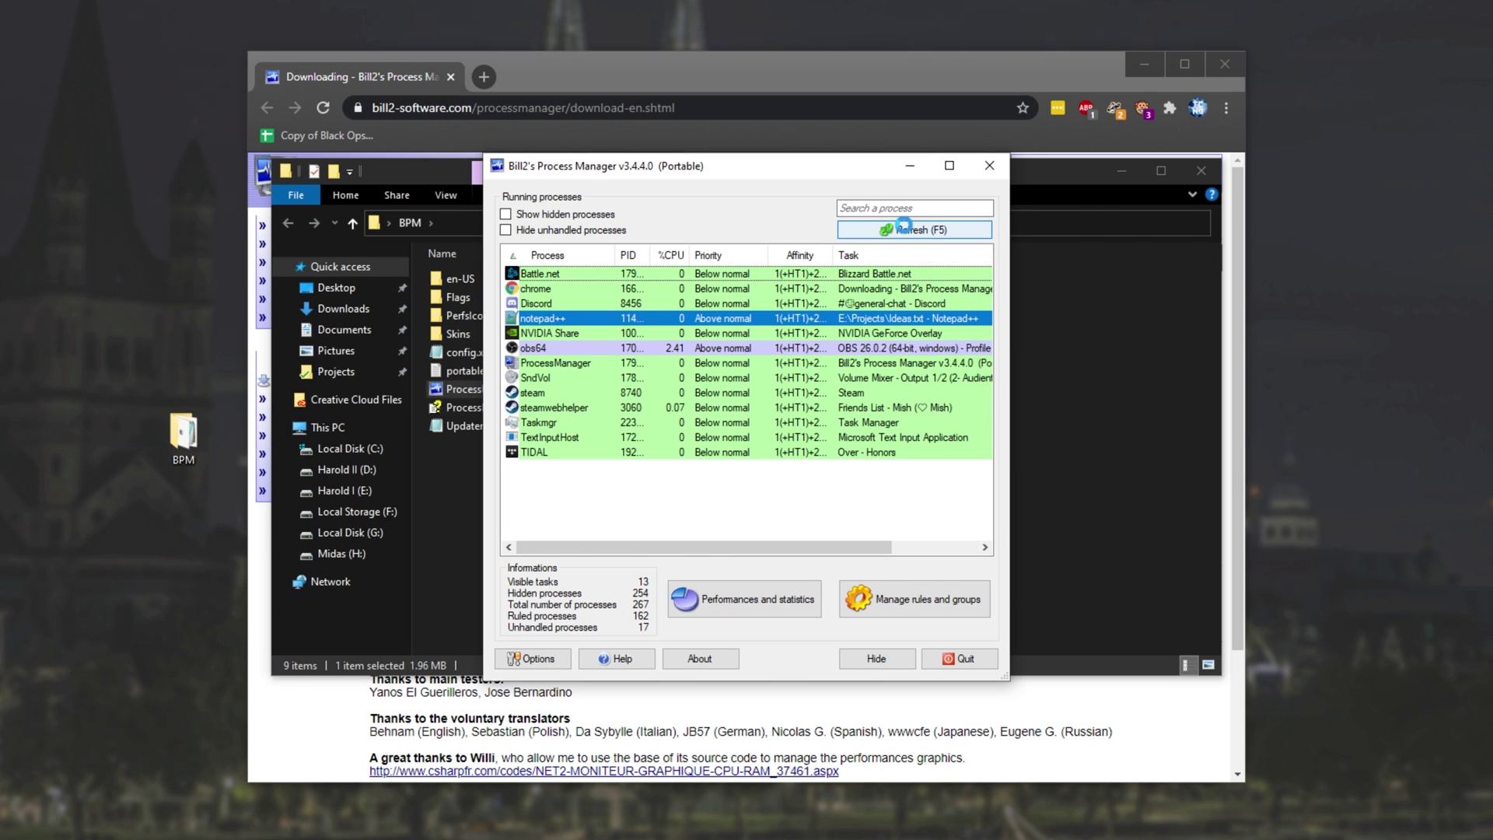
- Relaunch Notepad++, confirm it starts at Above normal, and quit the Process Manager
click(895, 230)
key(super)
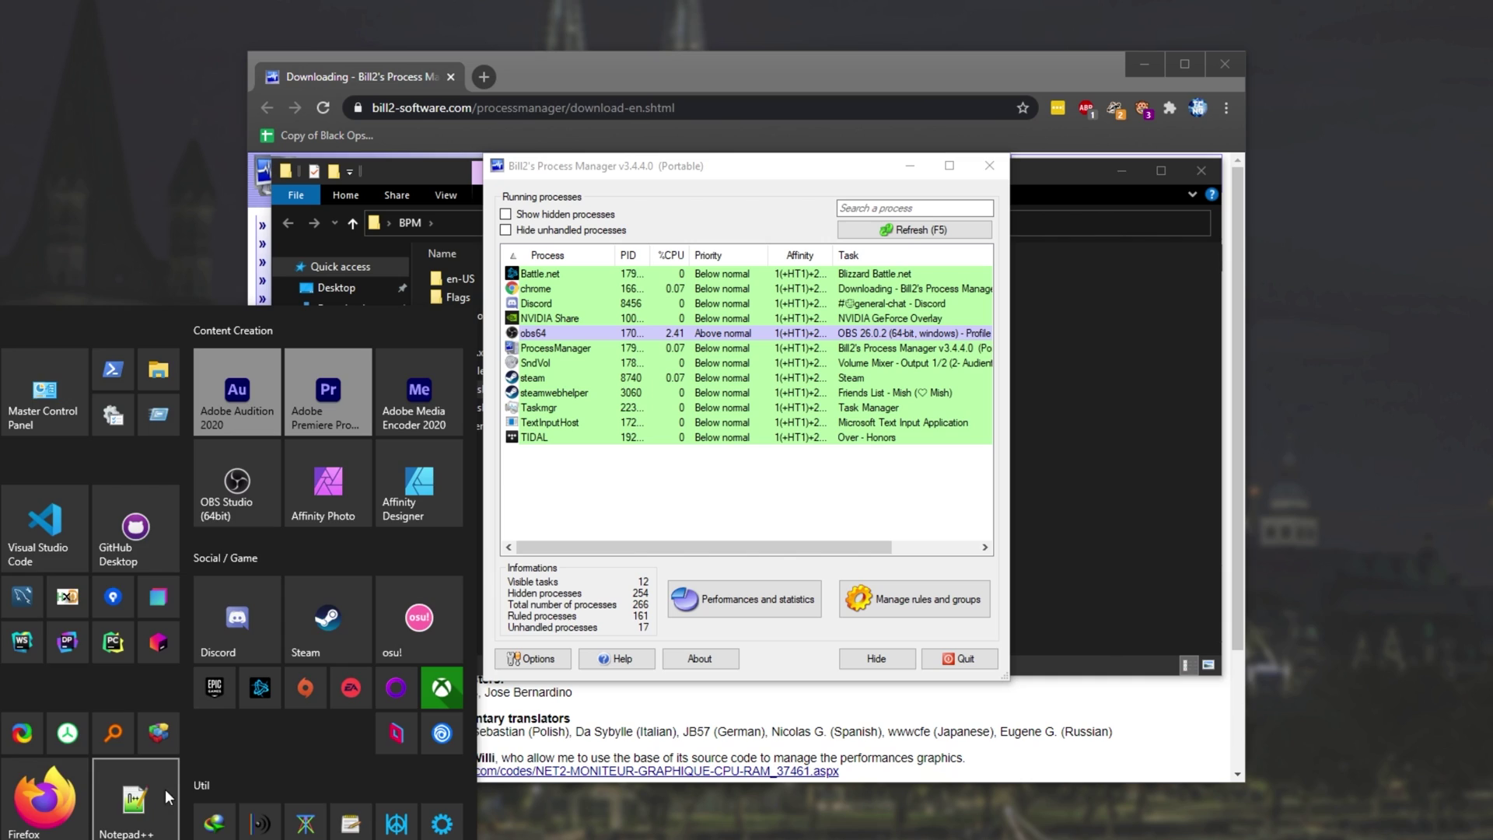
key(super)
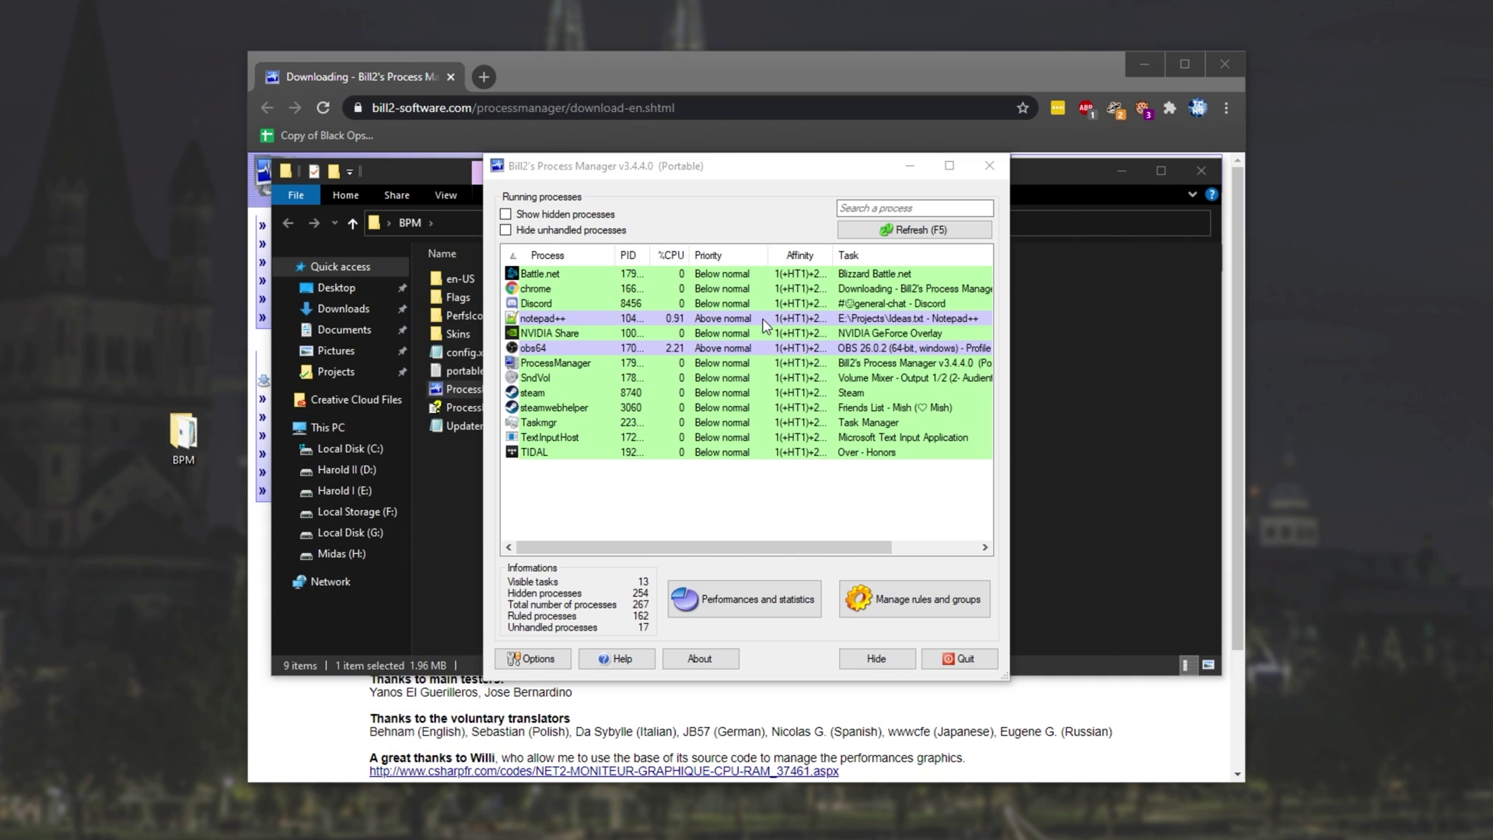
click(763, 319)
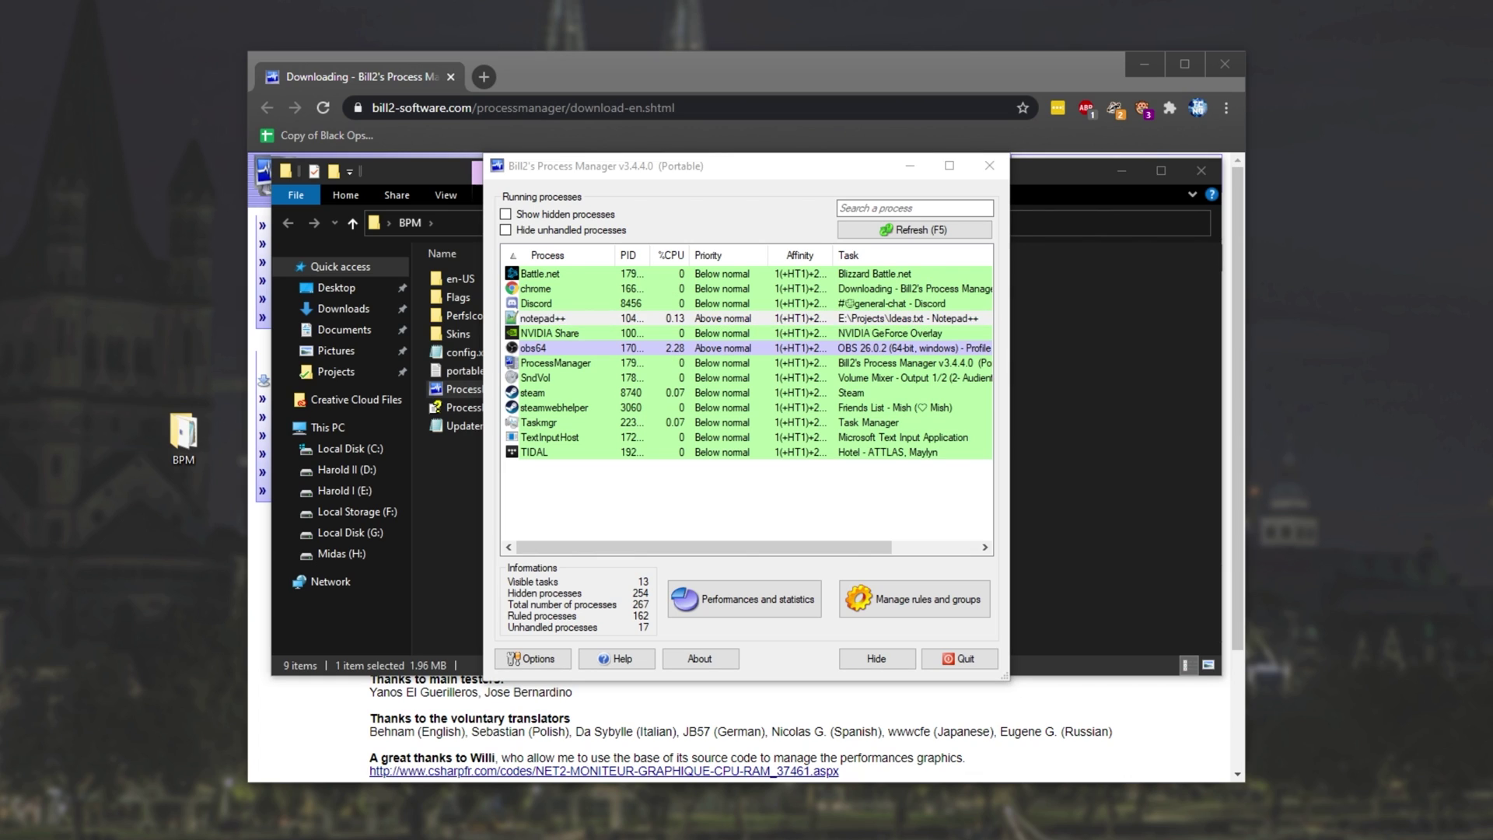
click(989, 165)
- Confirm quitting Process Manager and open Task Manager from the taskbar
click(718, 470)
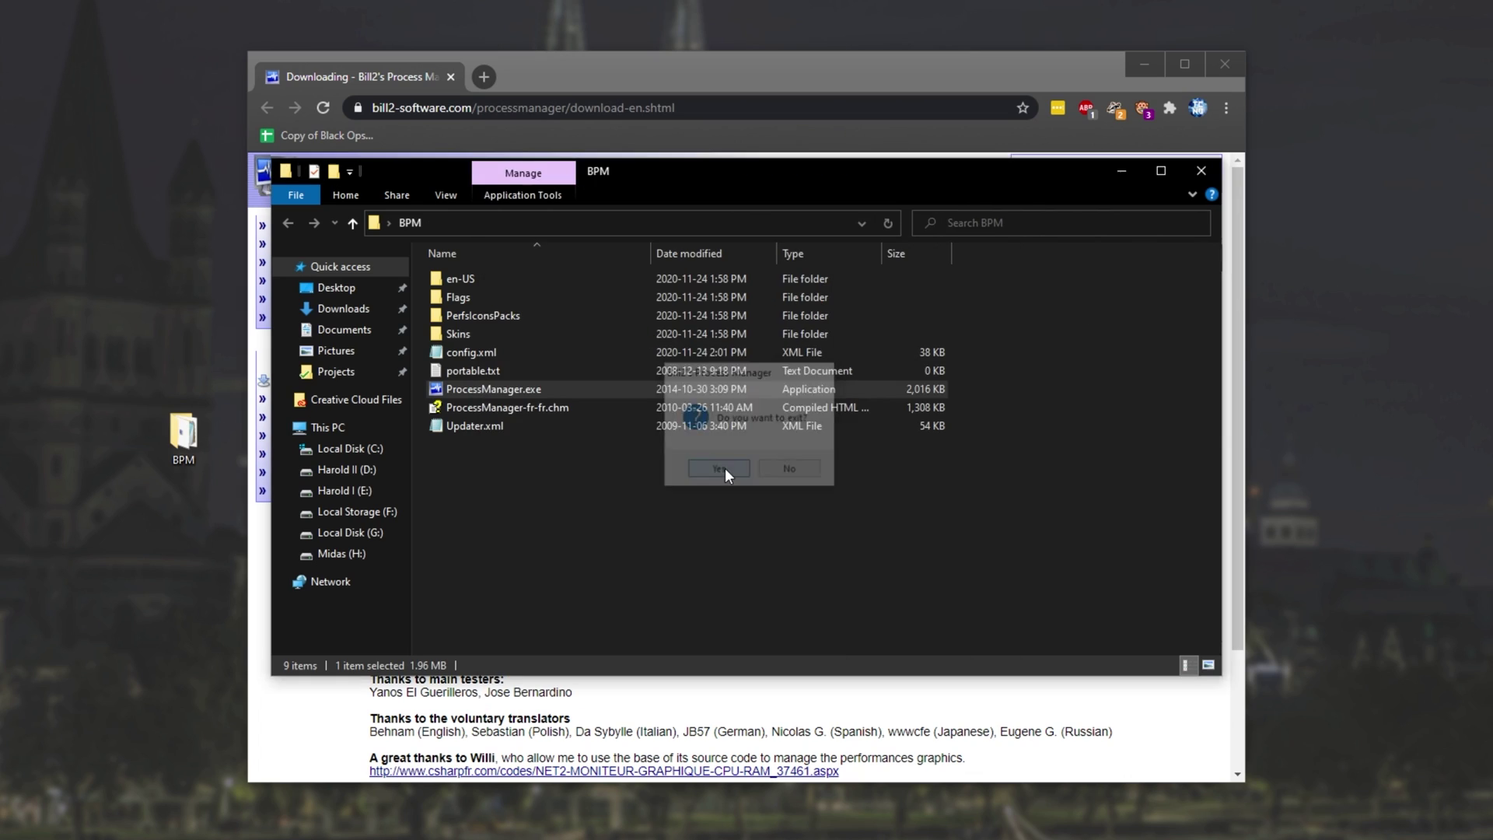
key(super)
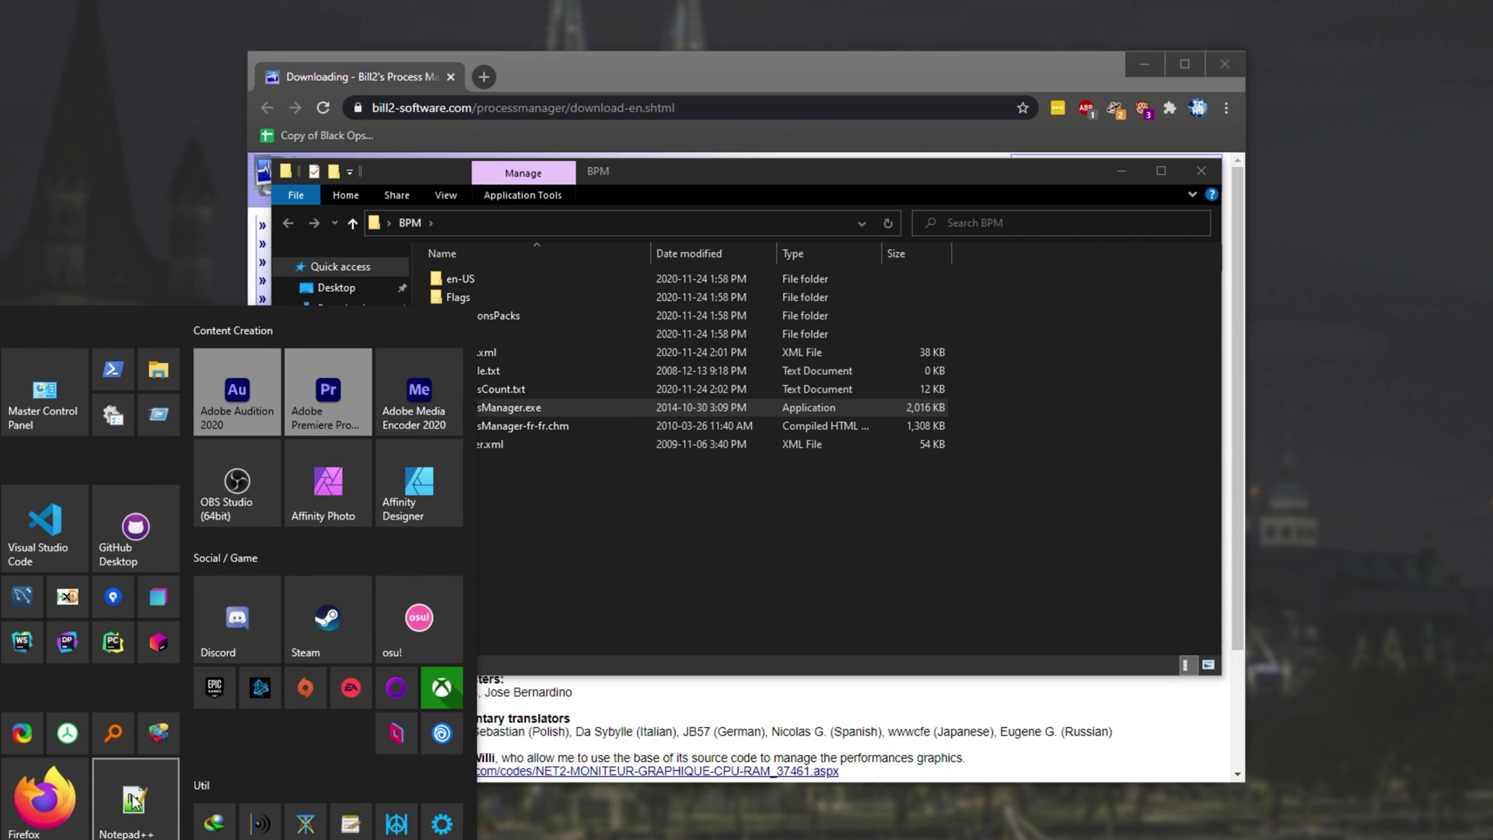
key(super)
right_click(567, 836)
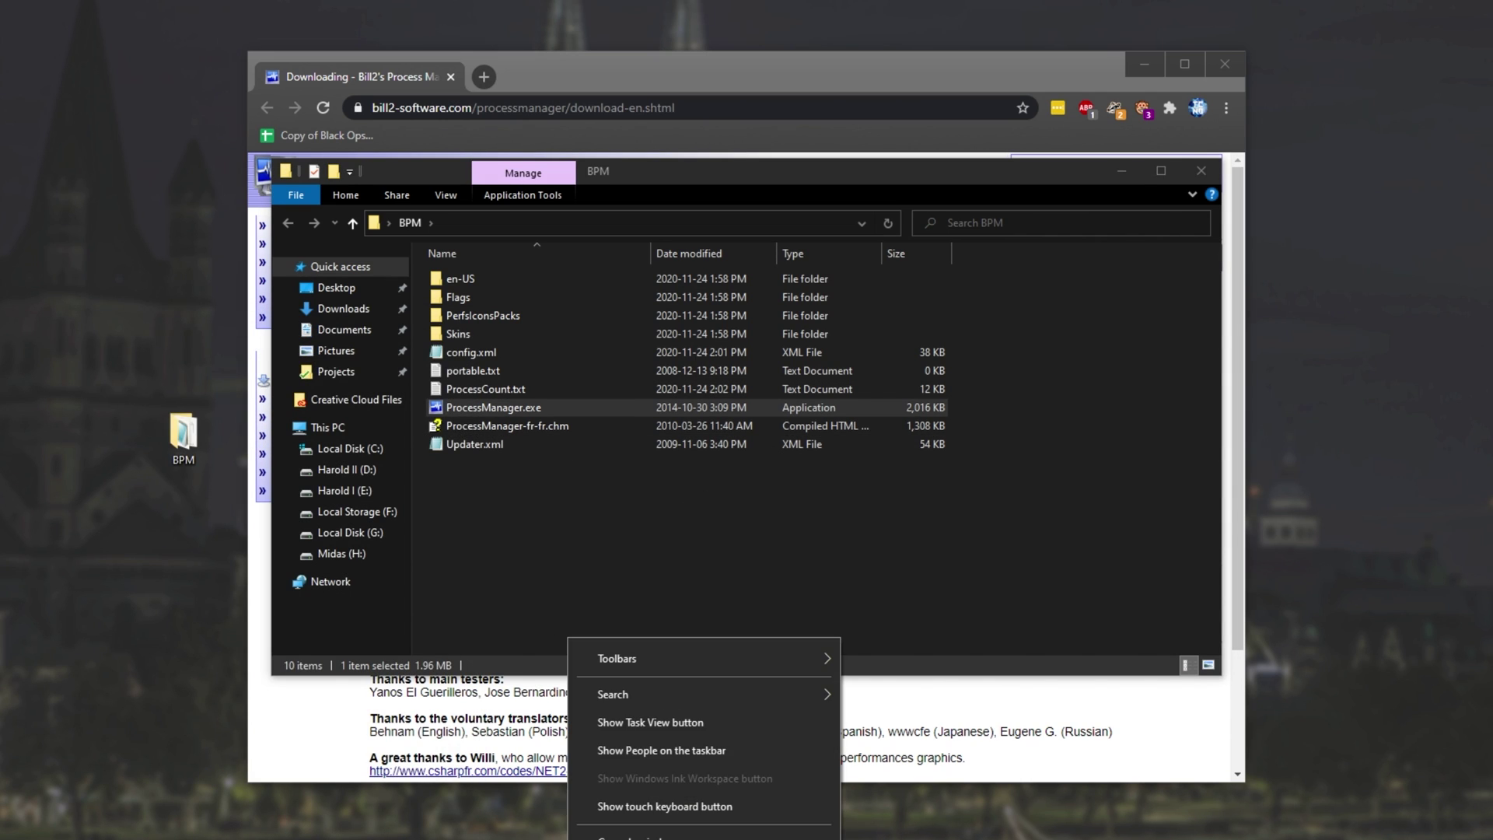
click(614, 836)
- Set notepad++.exe to Normal priority, close Task Manager, and relaunch ProcessManager.exe from BPM
right_click(449, 544)
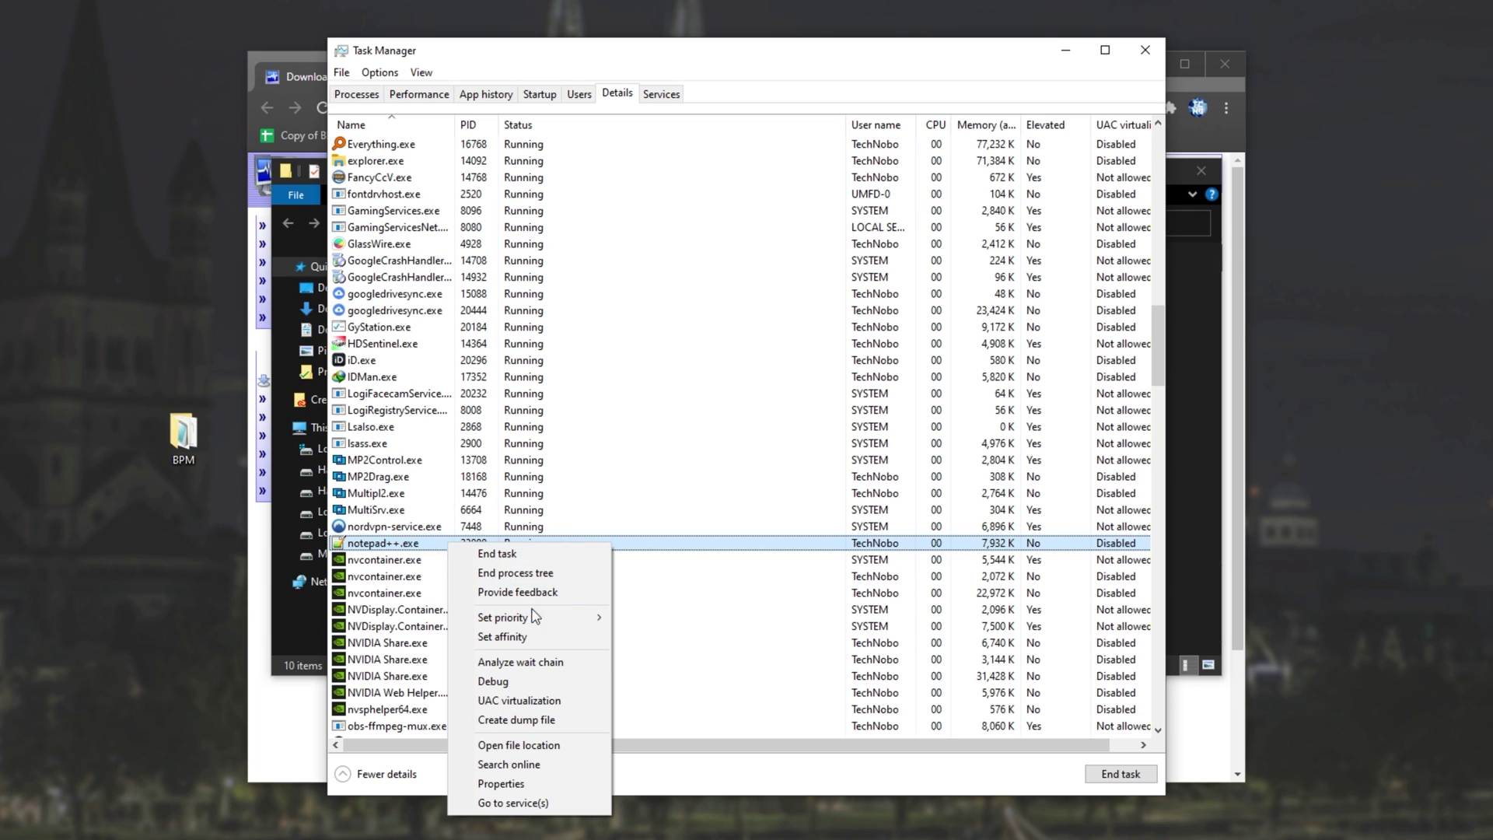
mouse_move(531, 622)
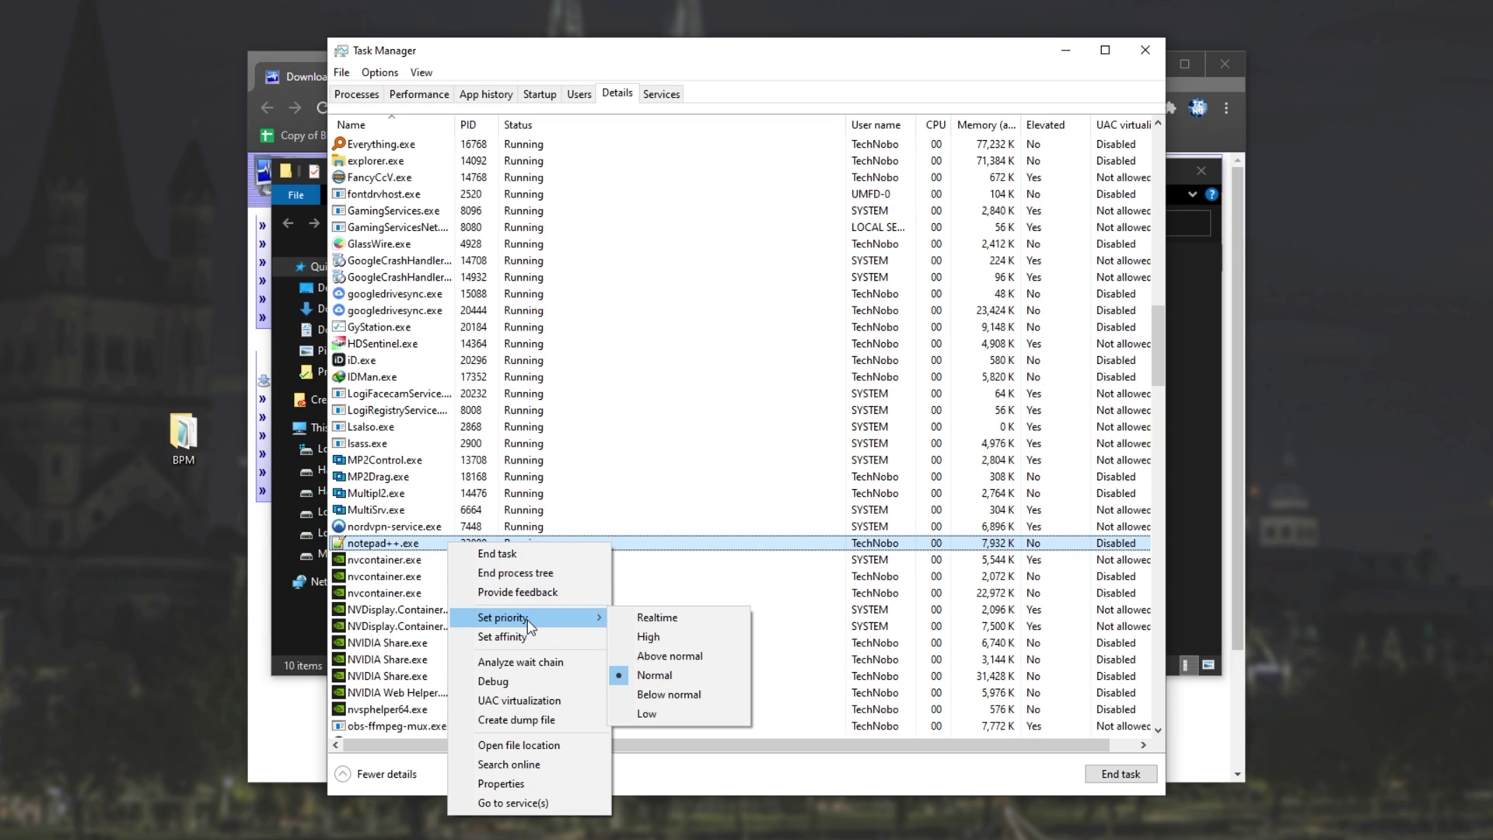
click(675, 675)
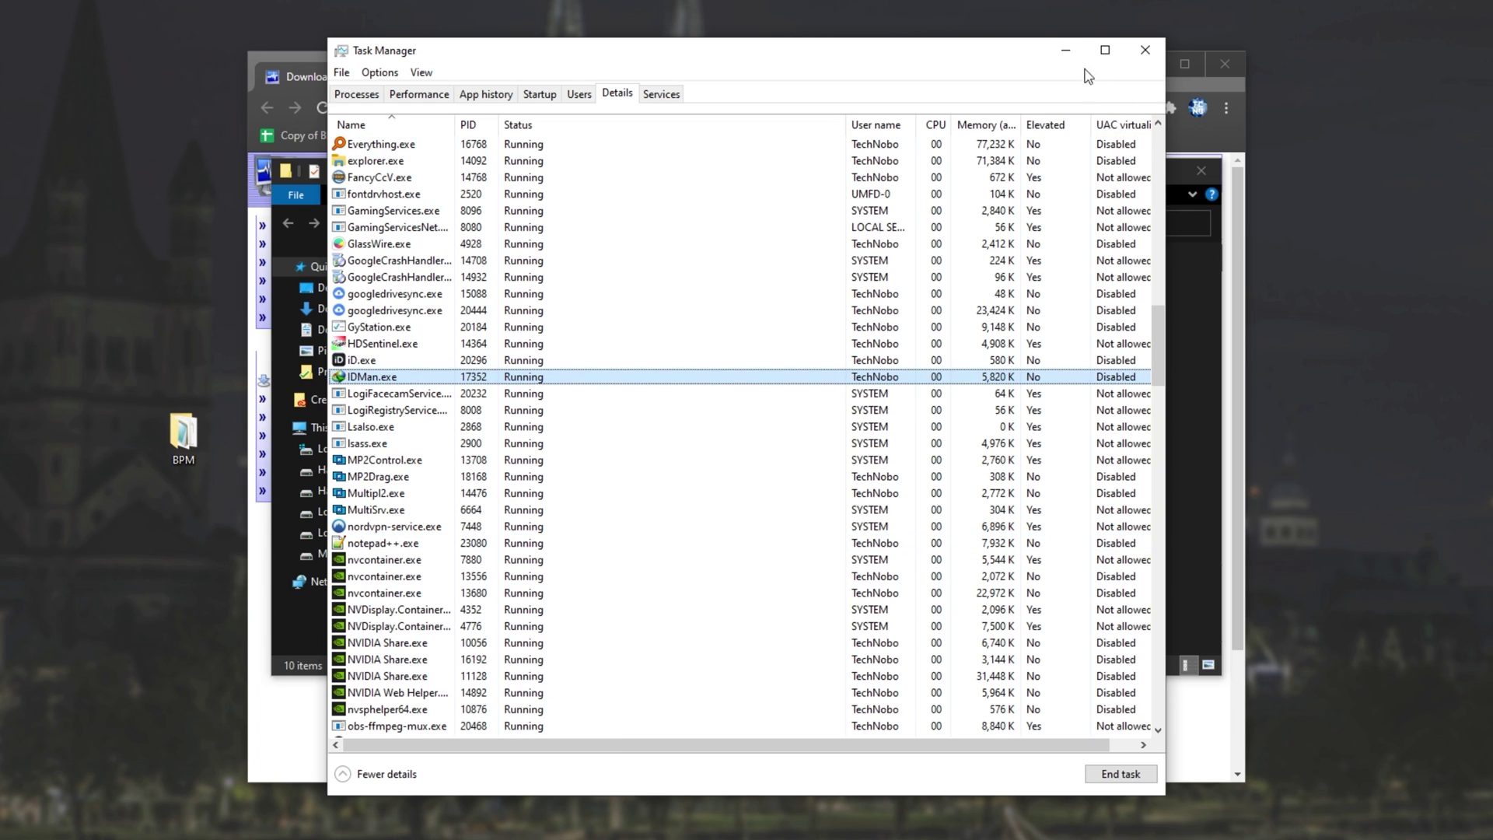
click(1066, 49)
double_click(622, 406)
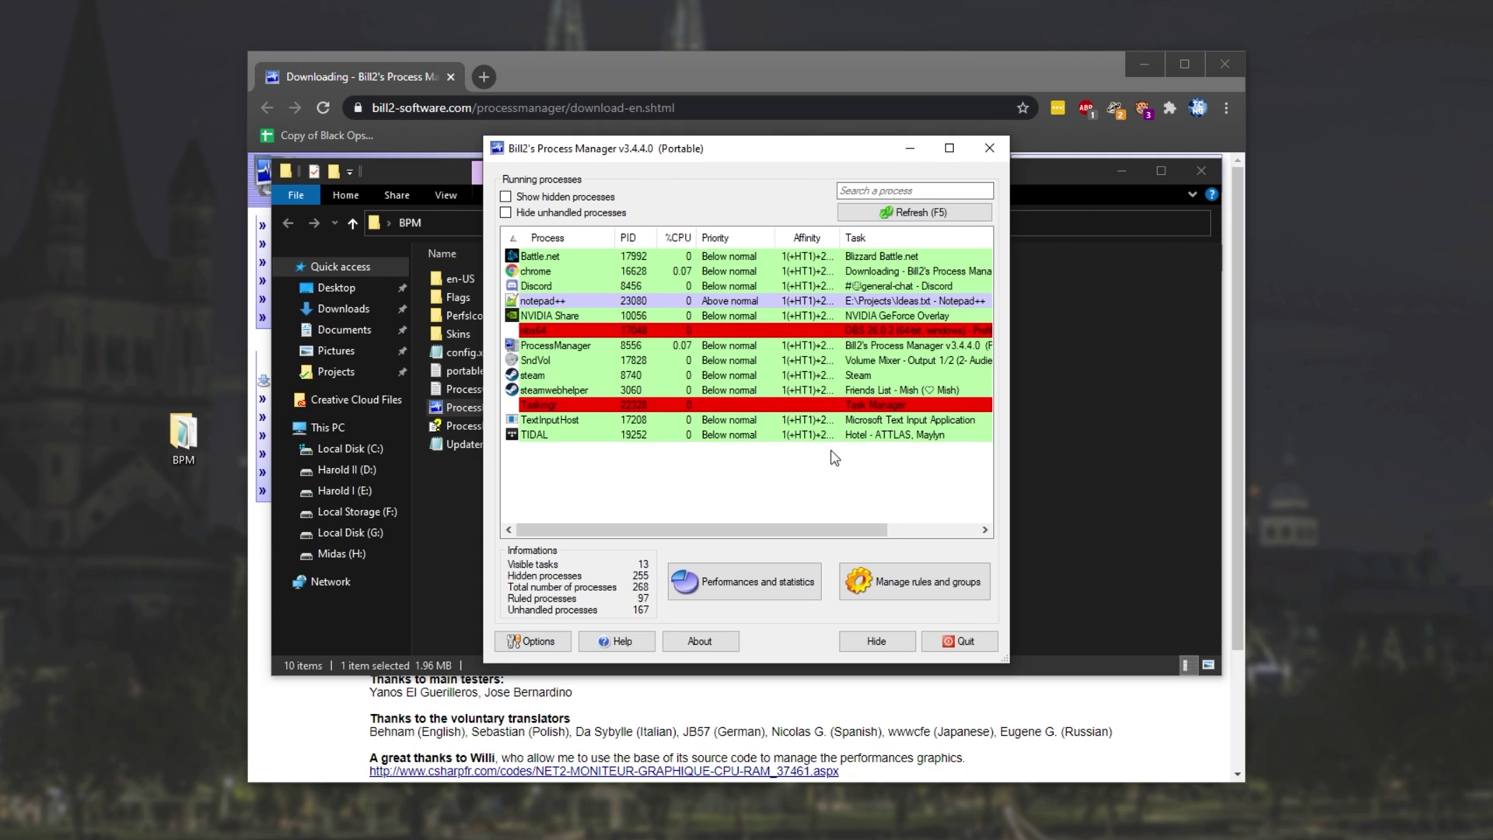
- Quit and relaunch ProcessManager.exe, then check that obs64 and notepad++ both run at Above normal
click(599, 330)
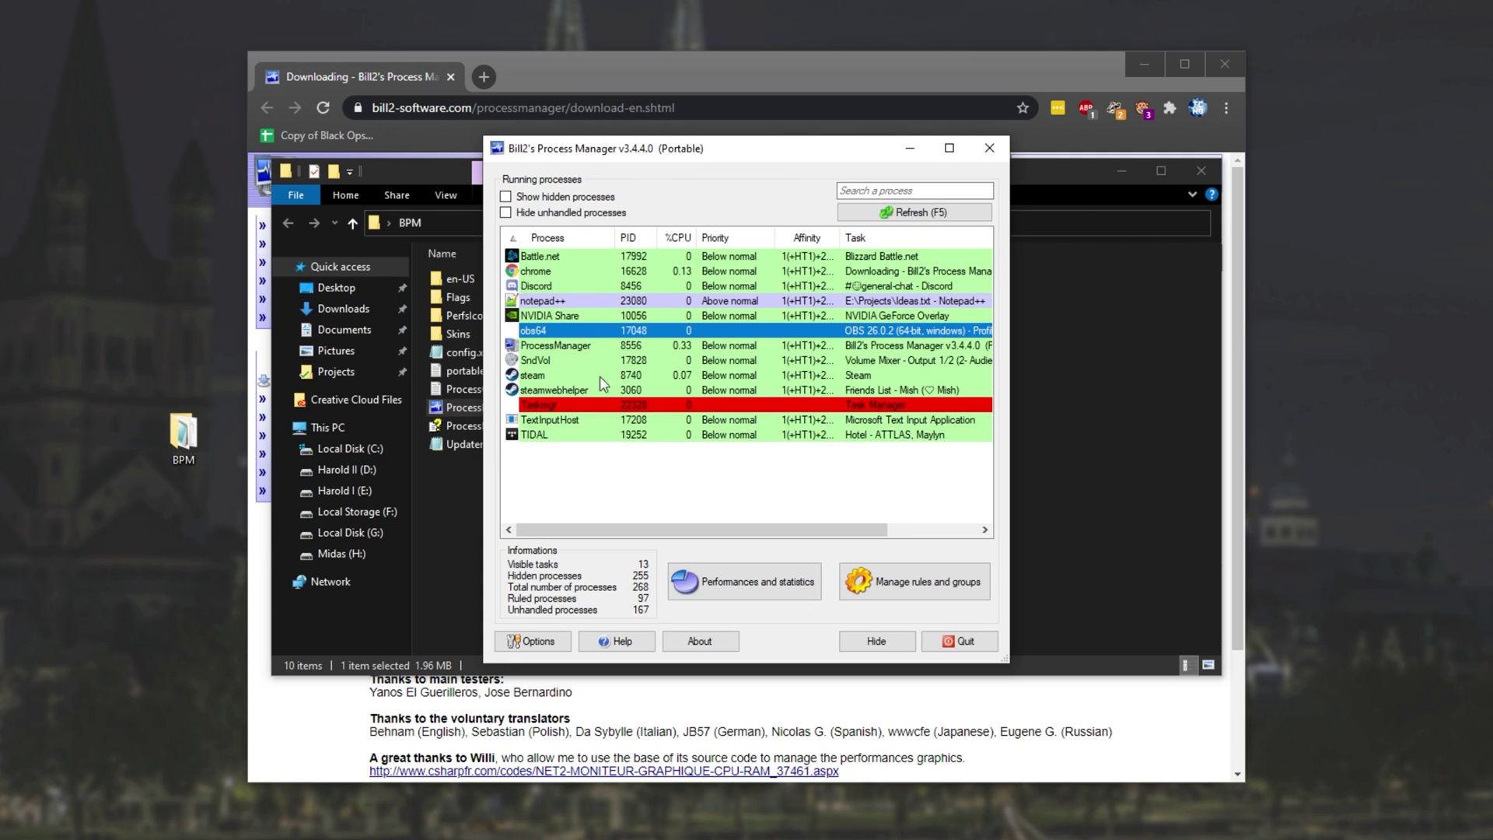
click(599, 405)
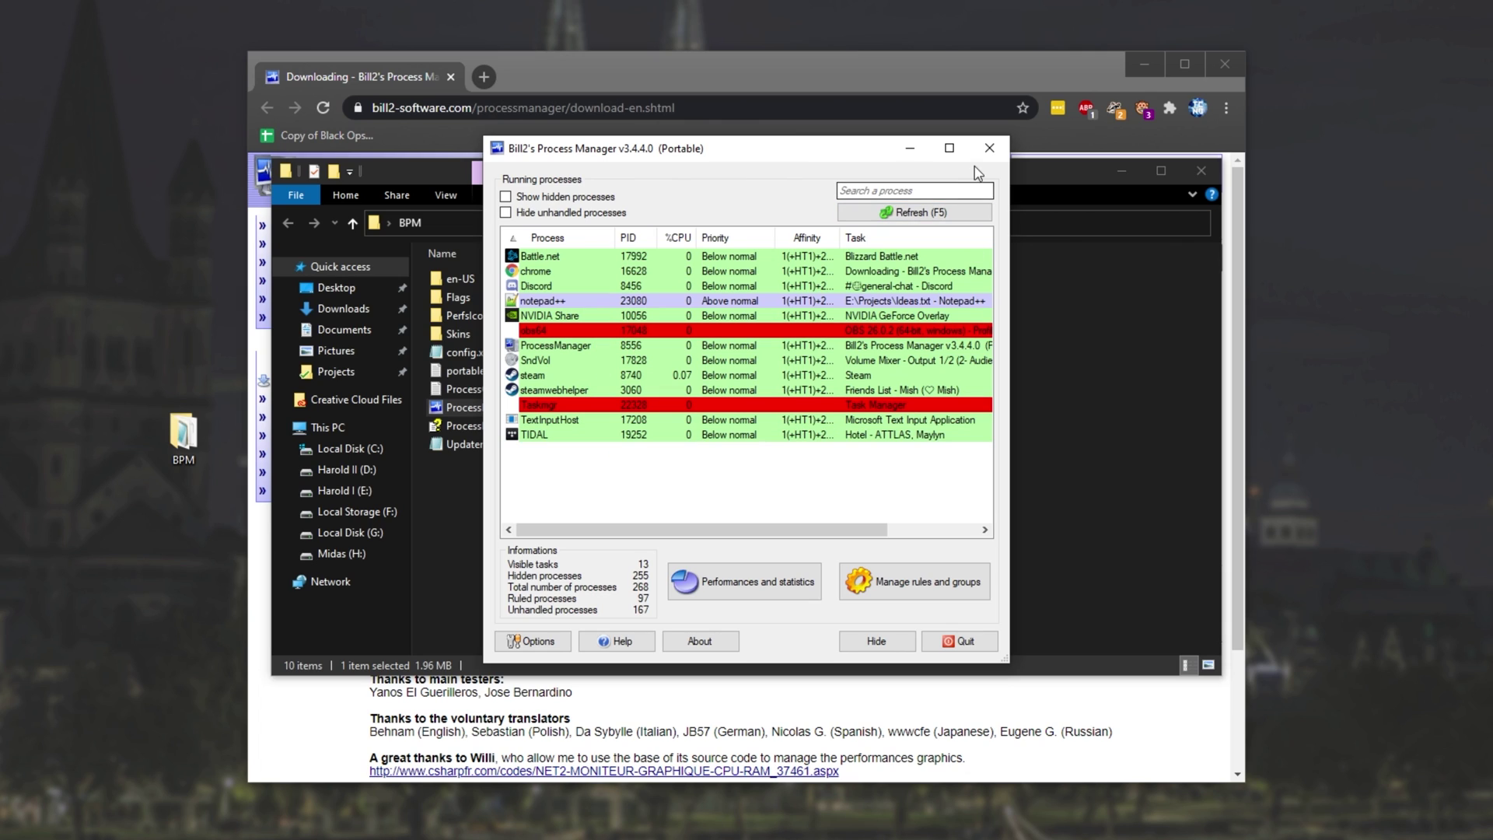
click(989, 147)
click(707, 472)
double_click(483, 412)
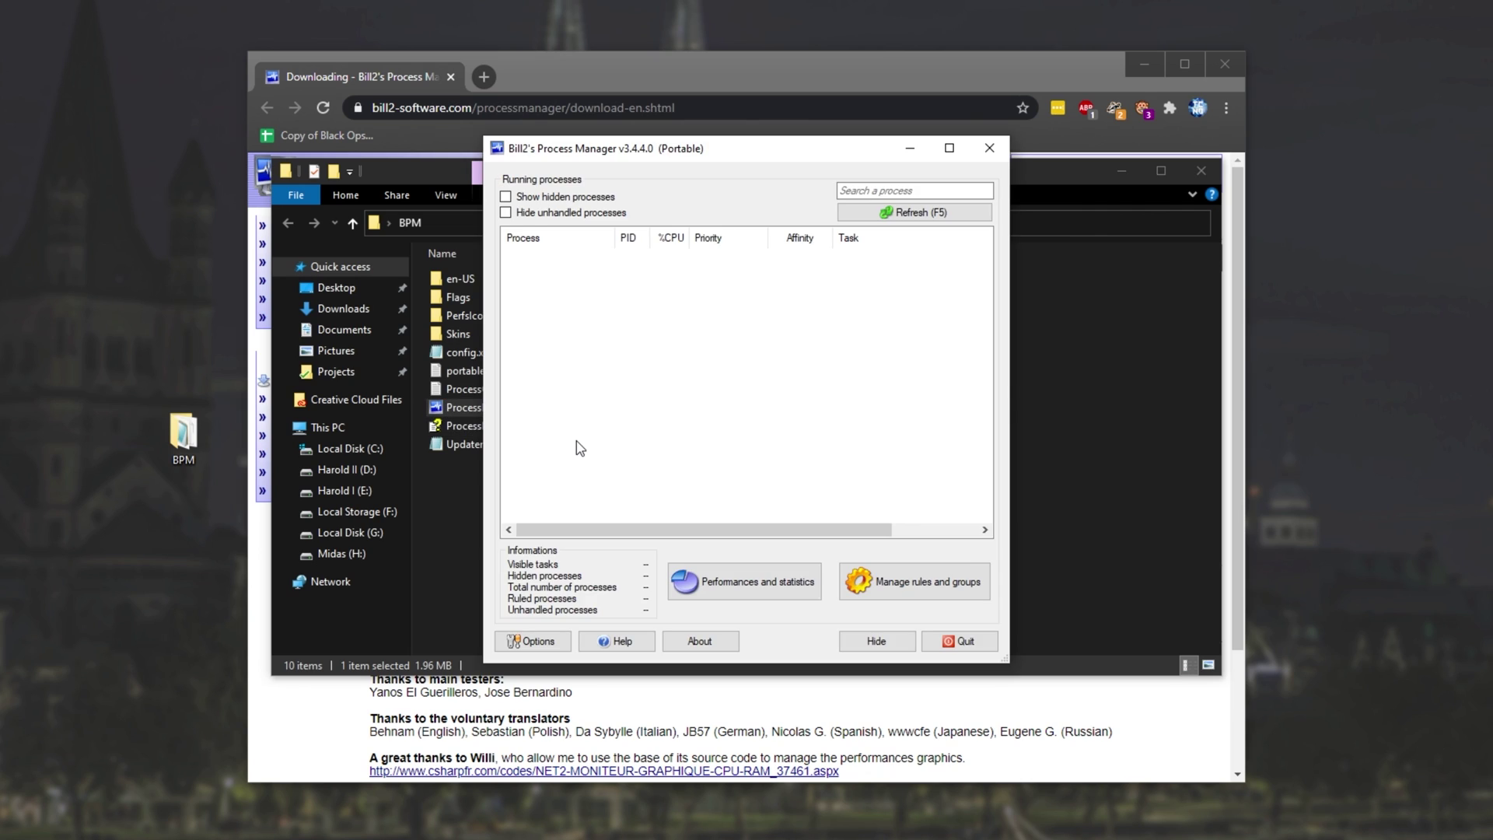
click(717, 302)
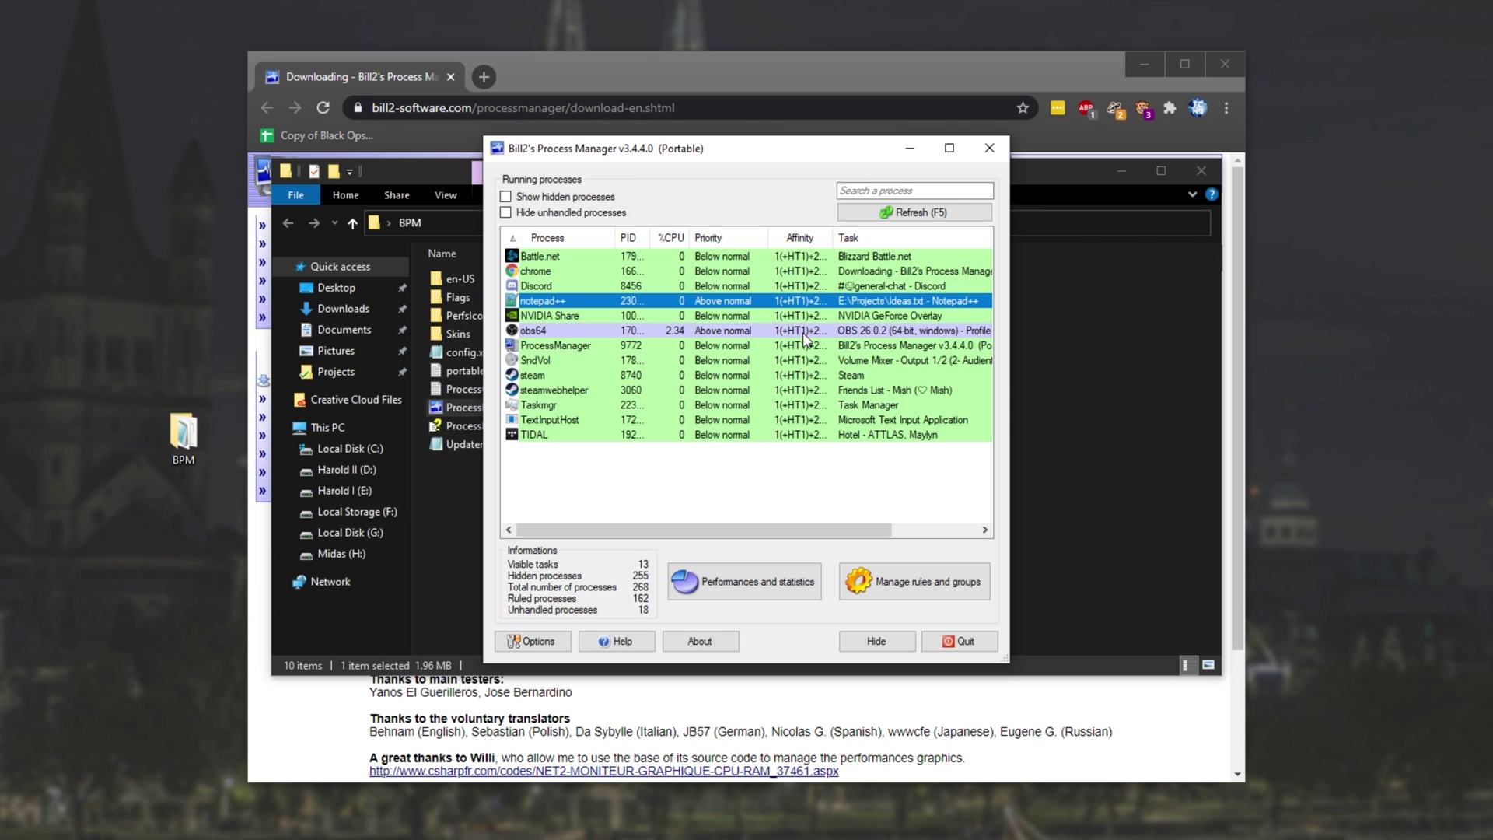
right_click(766, 839)
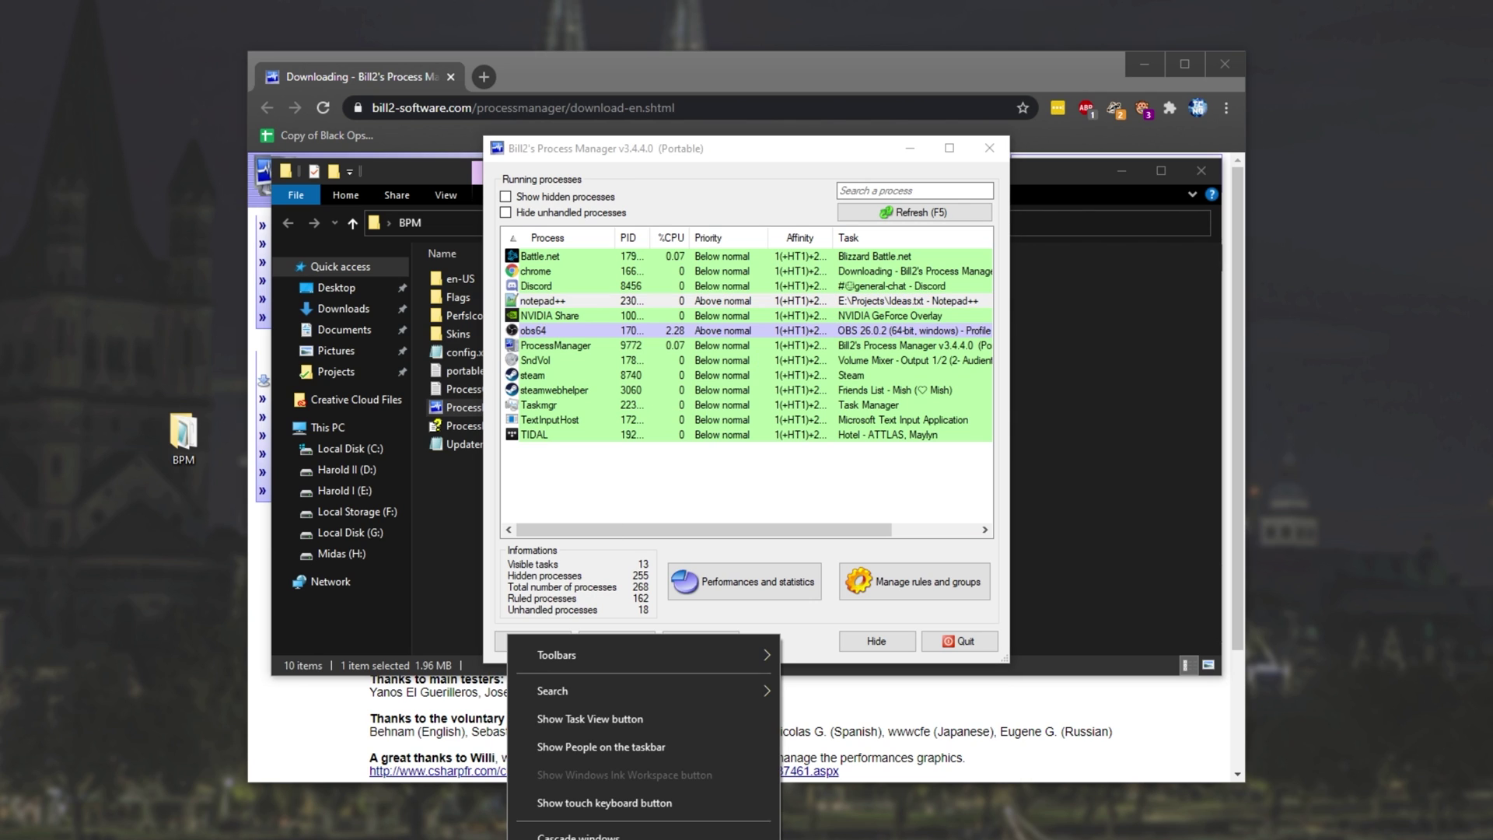
click(801, 839)
click(1067, 53)
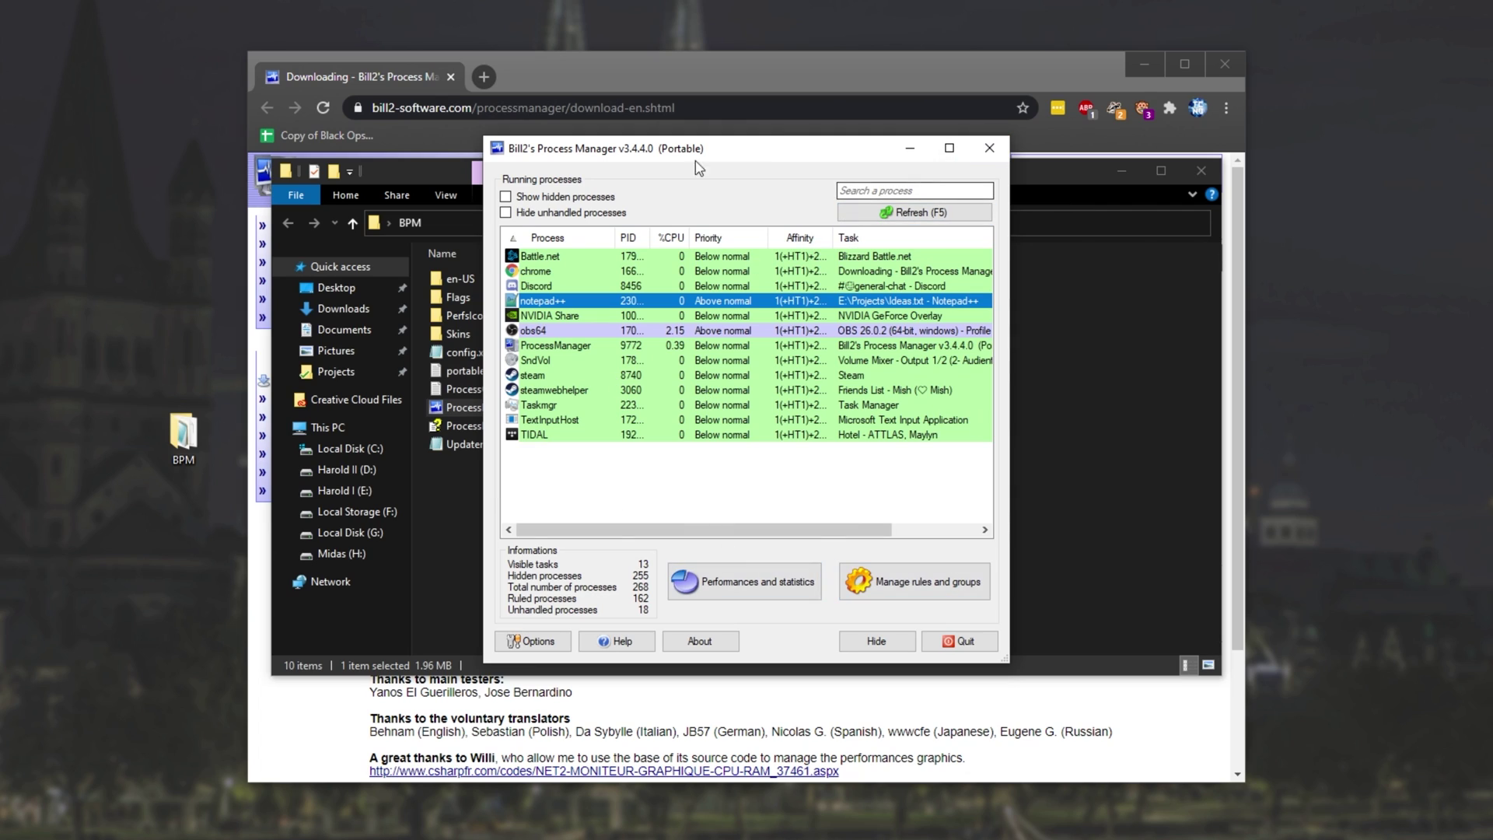
drag(613, 154, 626, 174)
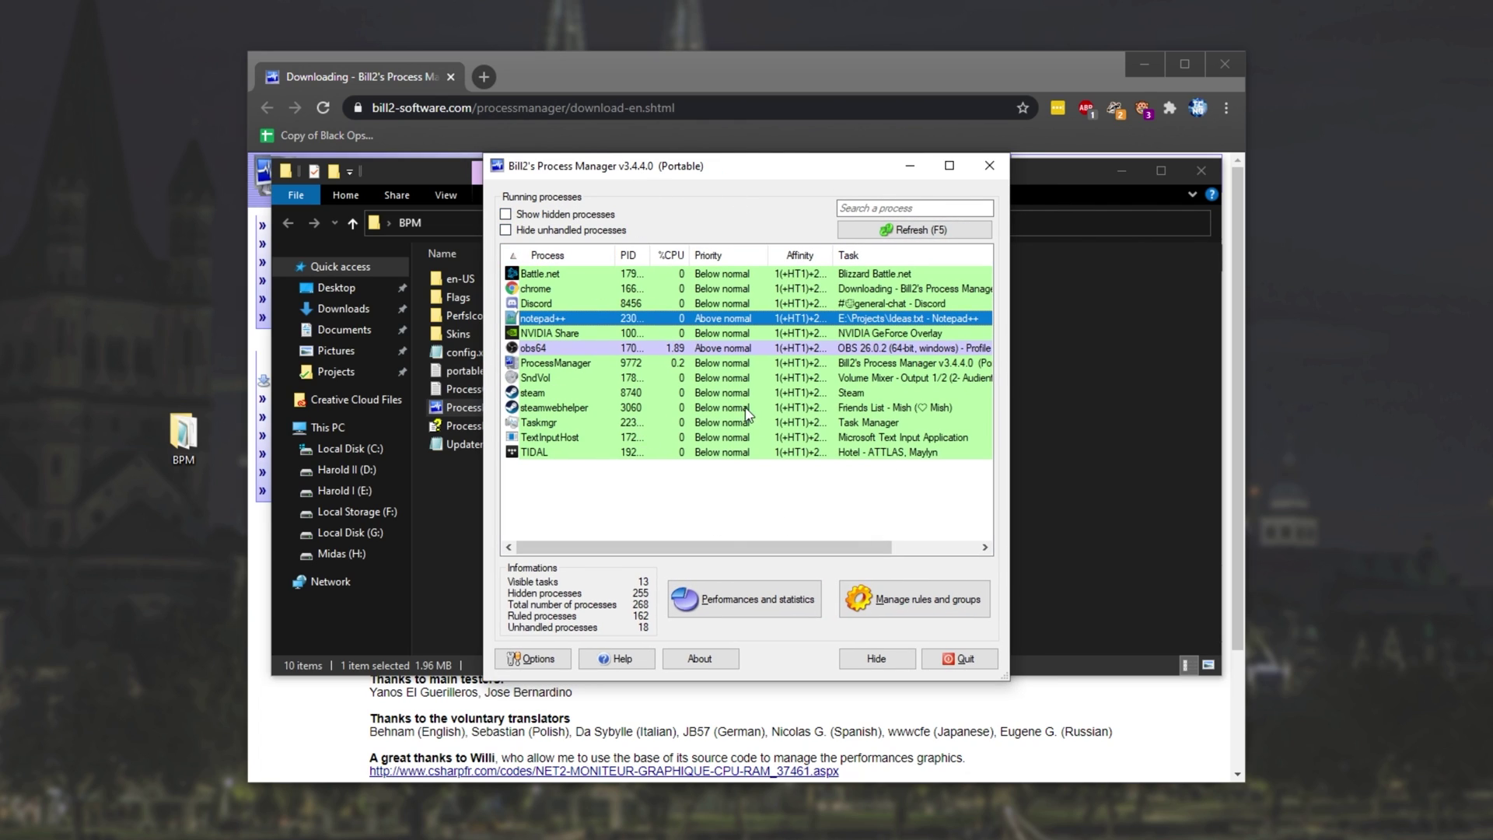
click(743, 612)
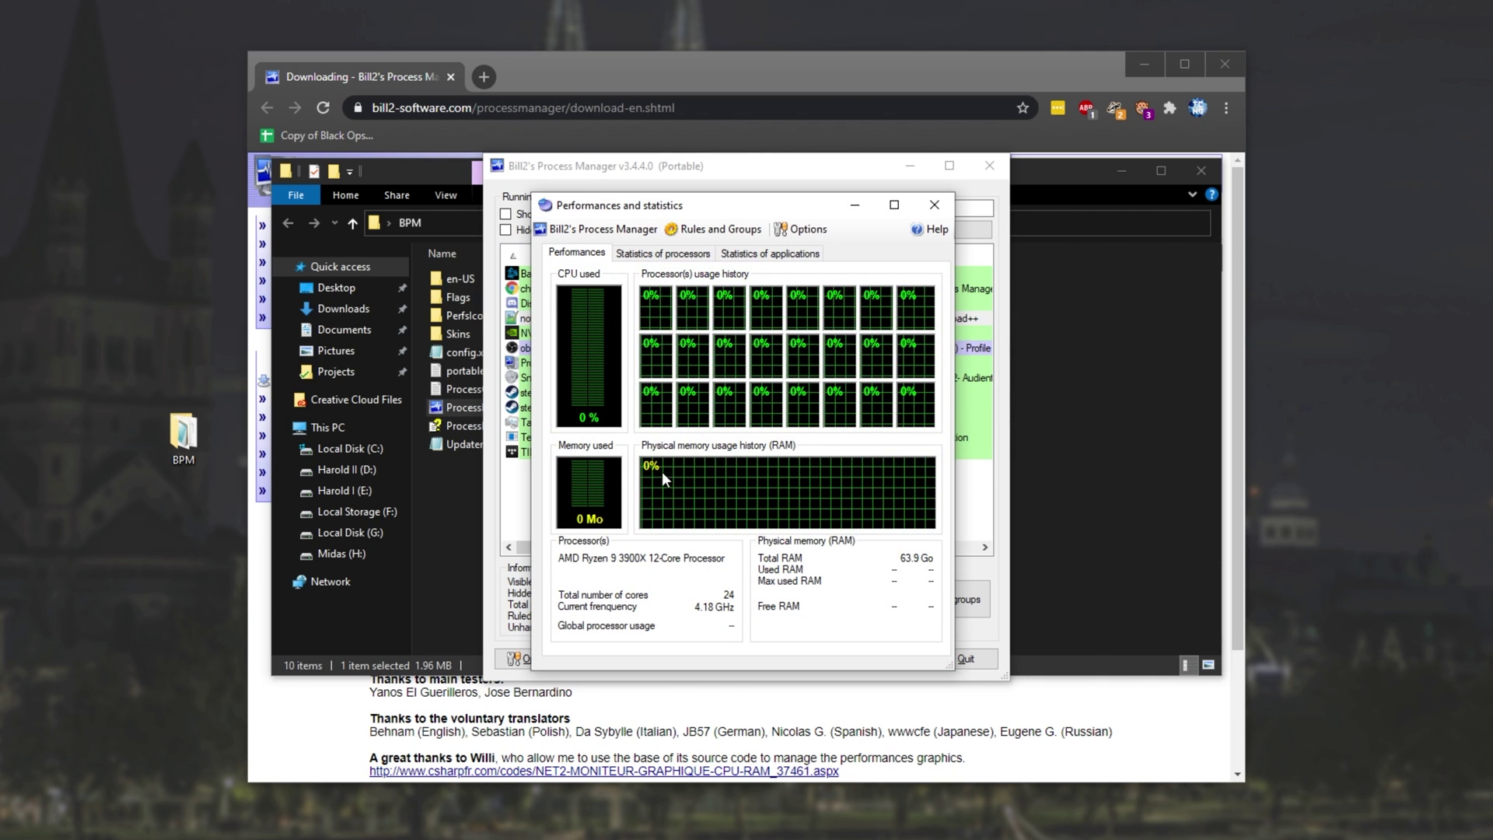
click(656, 255)
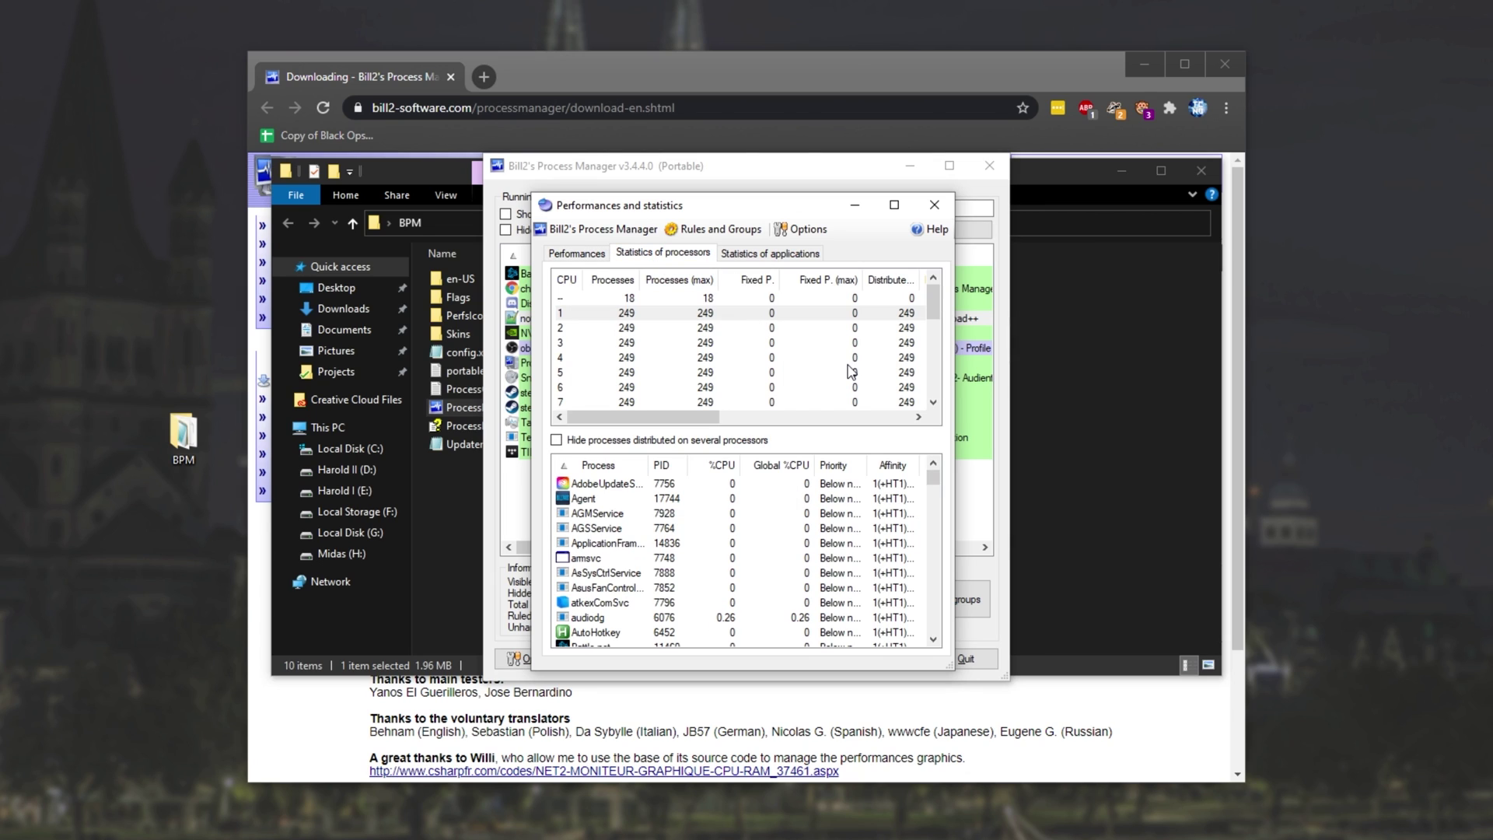
click(755, 255)
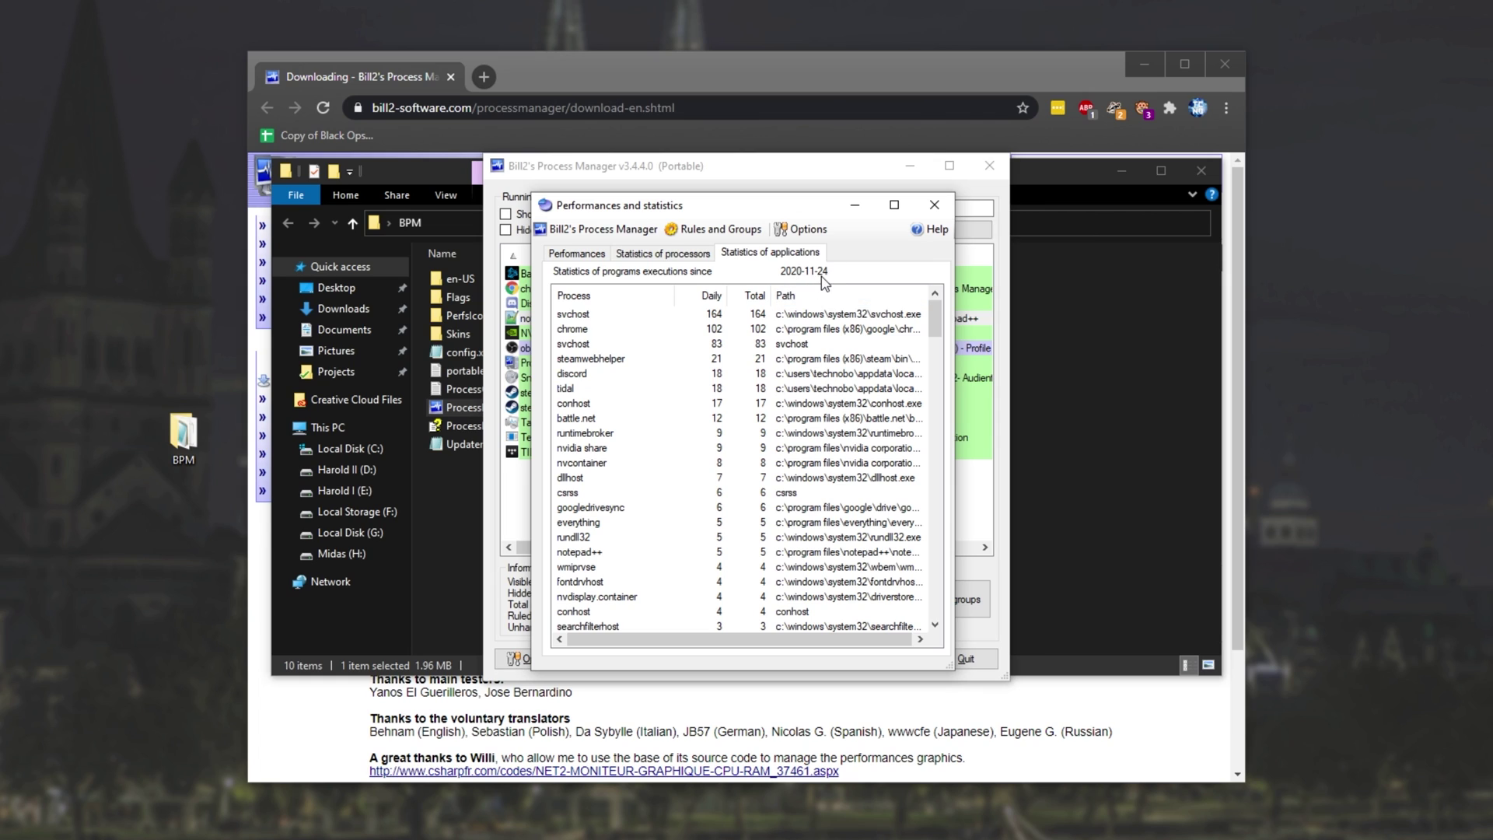
- Open the program options and review the performance graph colours and the Automatic priority exceptions list
click(934, 204)
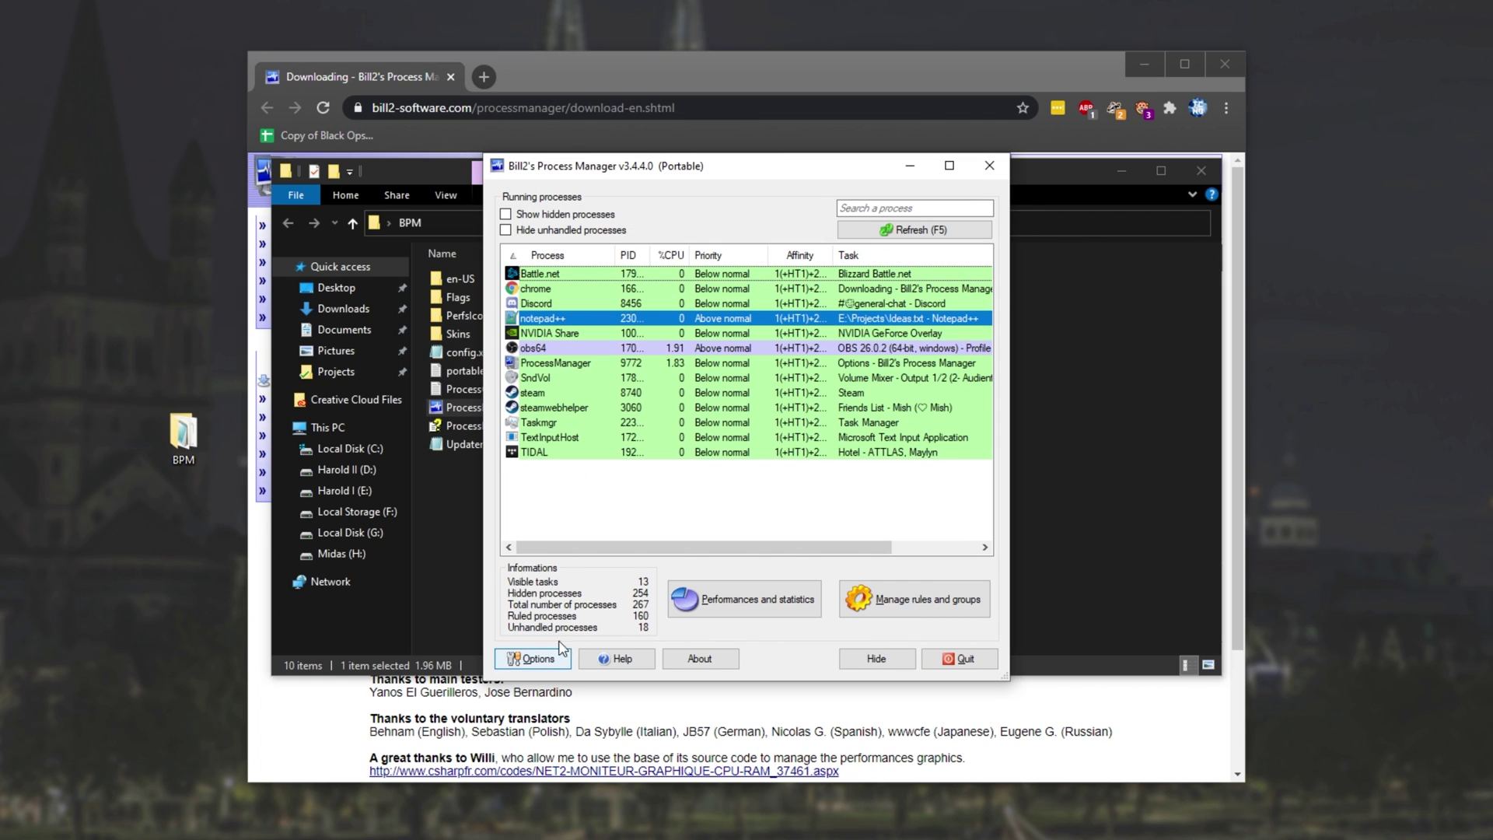
click(533, 658)
click(470, 312)
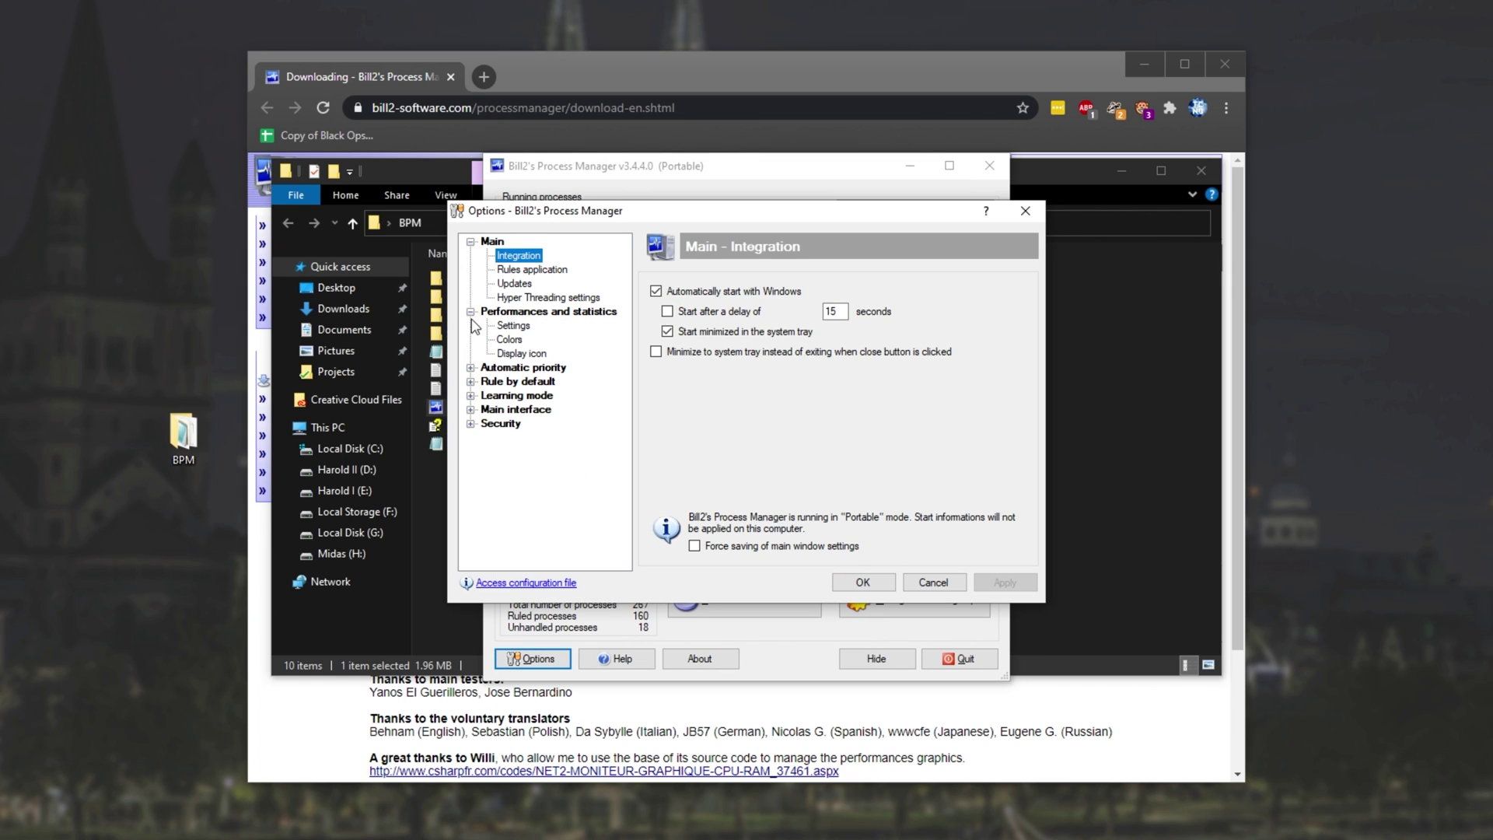
click(470, 368)
click(510, 340)
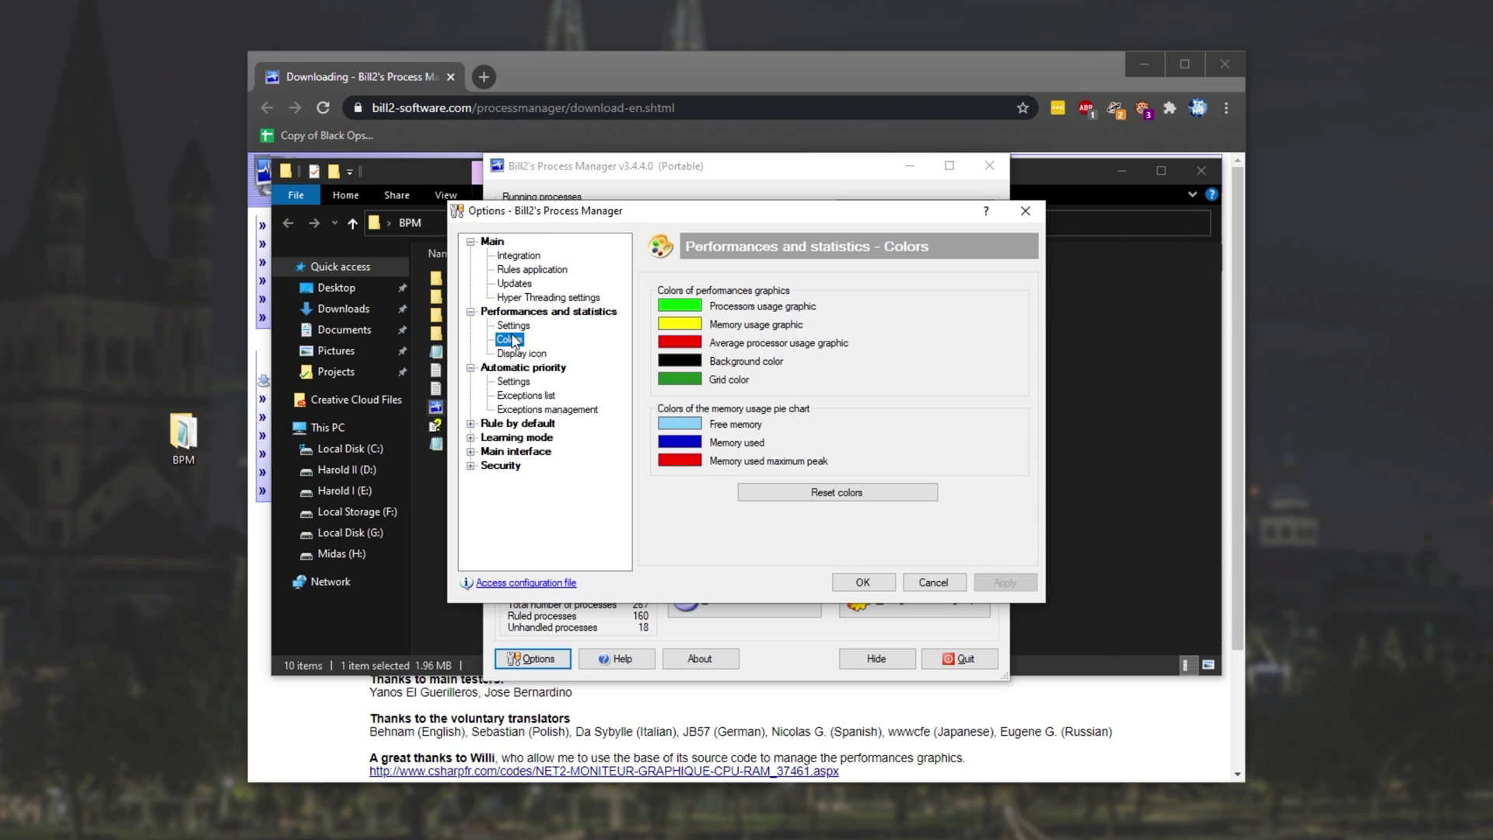
click(520, 396)
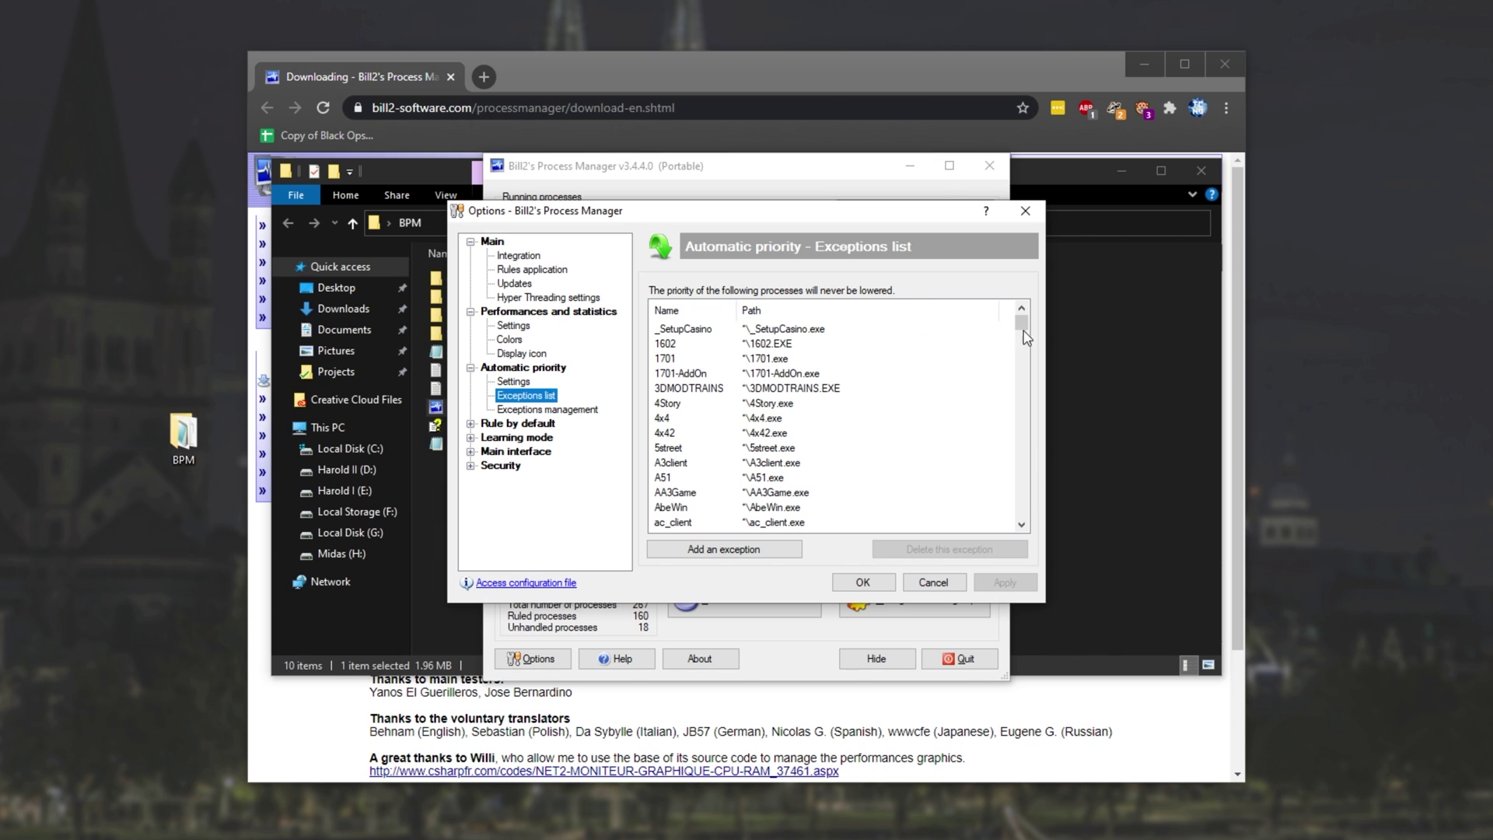
mouse_move(1023, 328)
mouse_down()
mouse_move(1028, 478)
mouse_move(1025, 320)
mouse_up()
- Look through the learning mode exceptions, main interface colours and the available interface skins
click(506, 437)
click(509, 479)
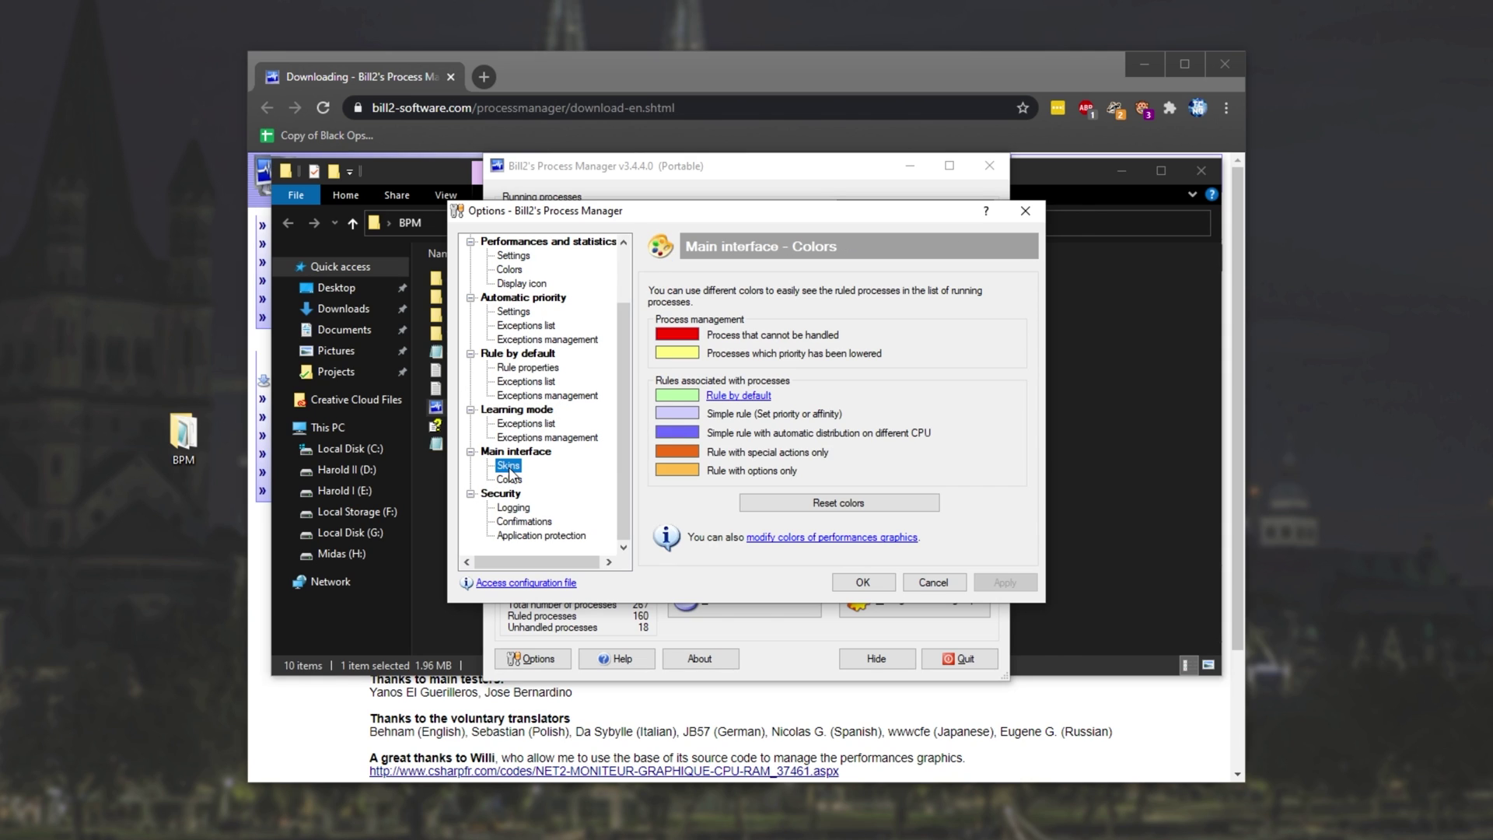
click(508, 465)
click(900, 344)
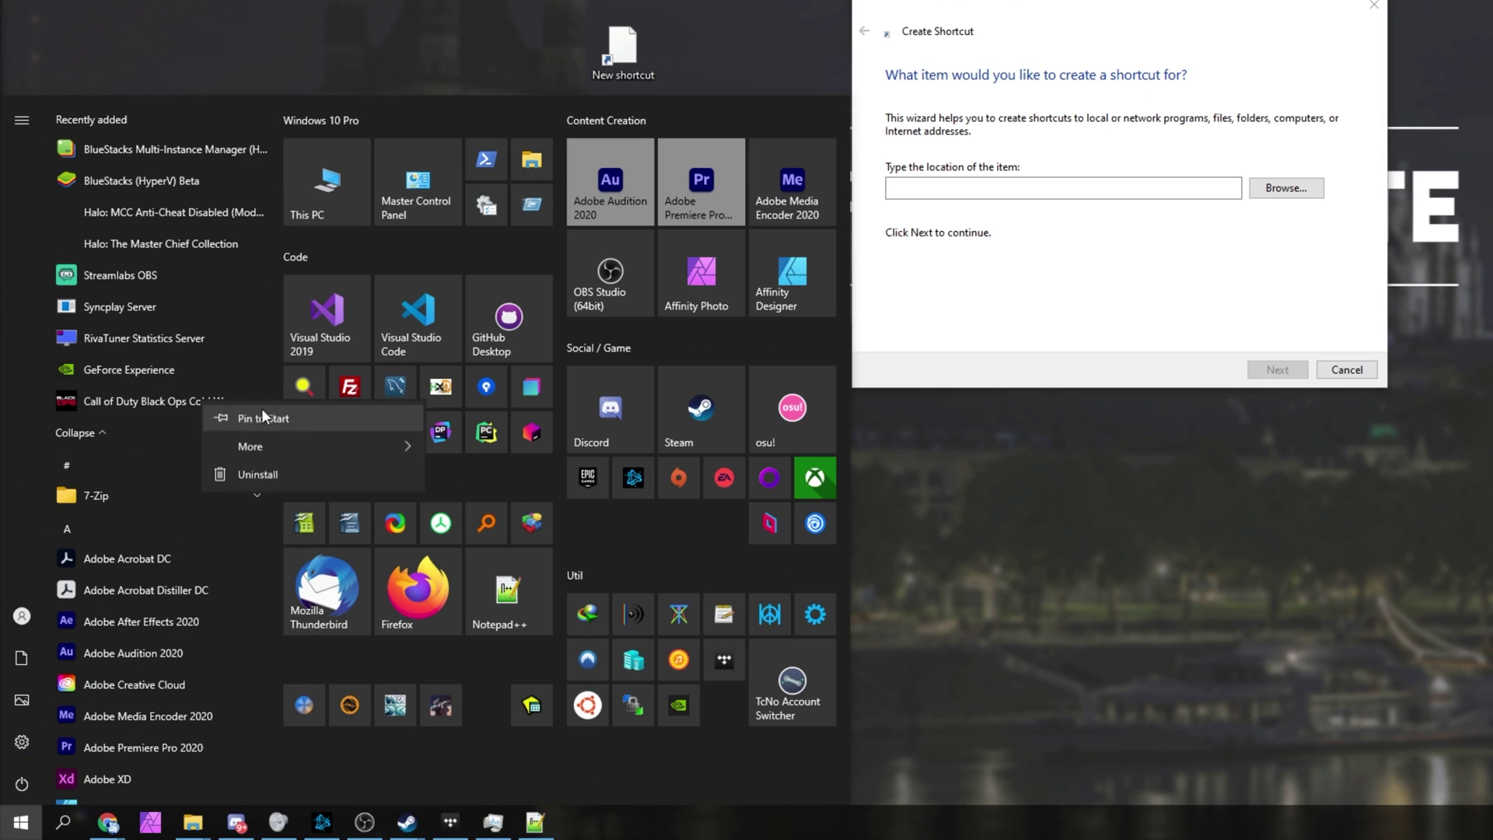
- Open the Black Ops Cold War shortcut's file location and bring up the shortcut's context menu
mouse_move(310, 450)
click(509, 507)
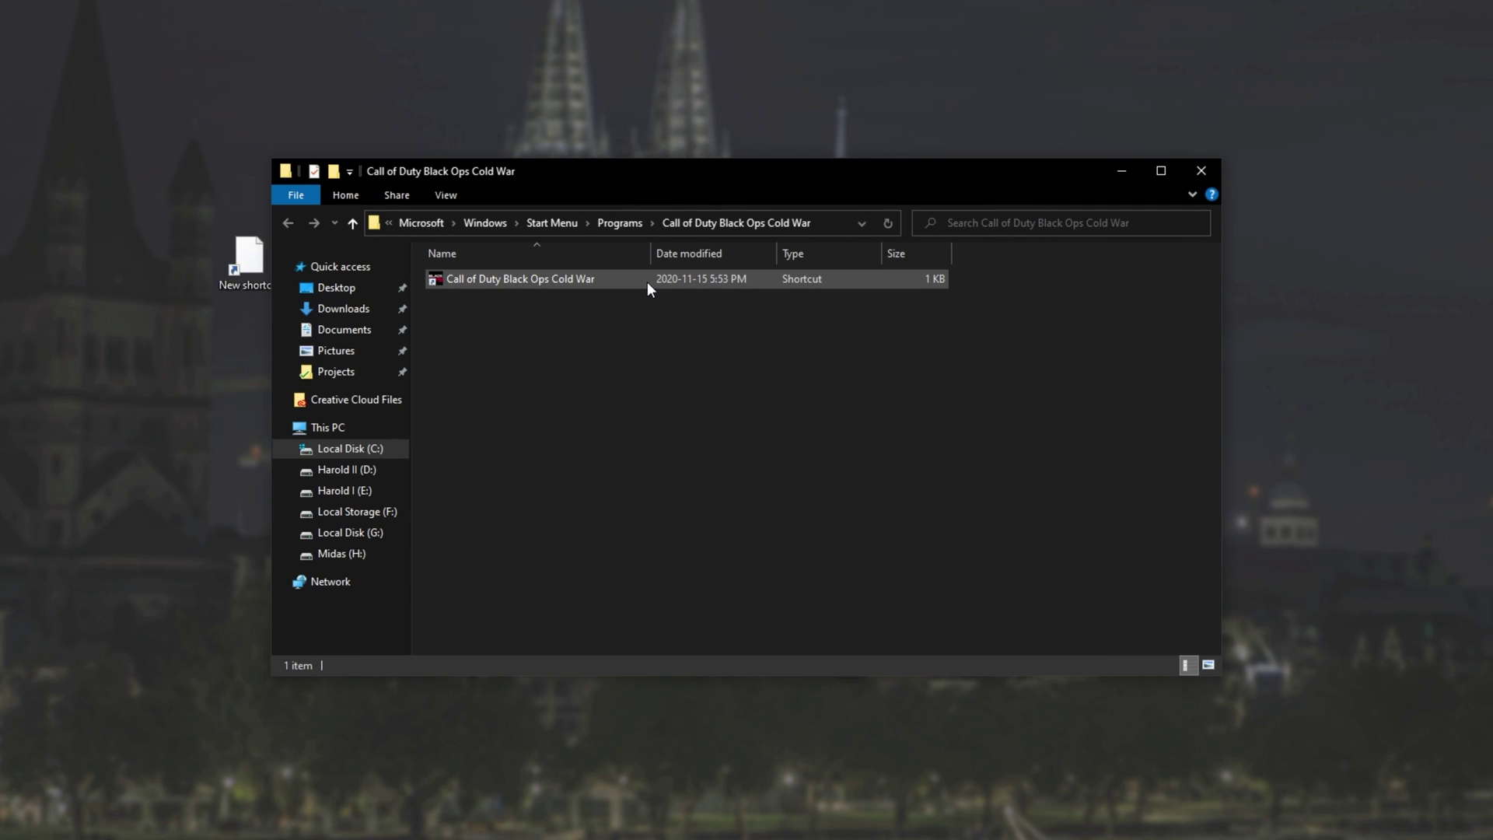
right_click(609, 277)
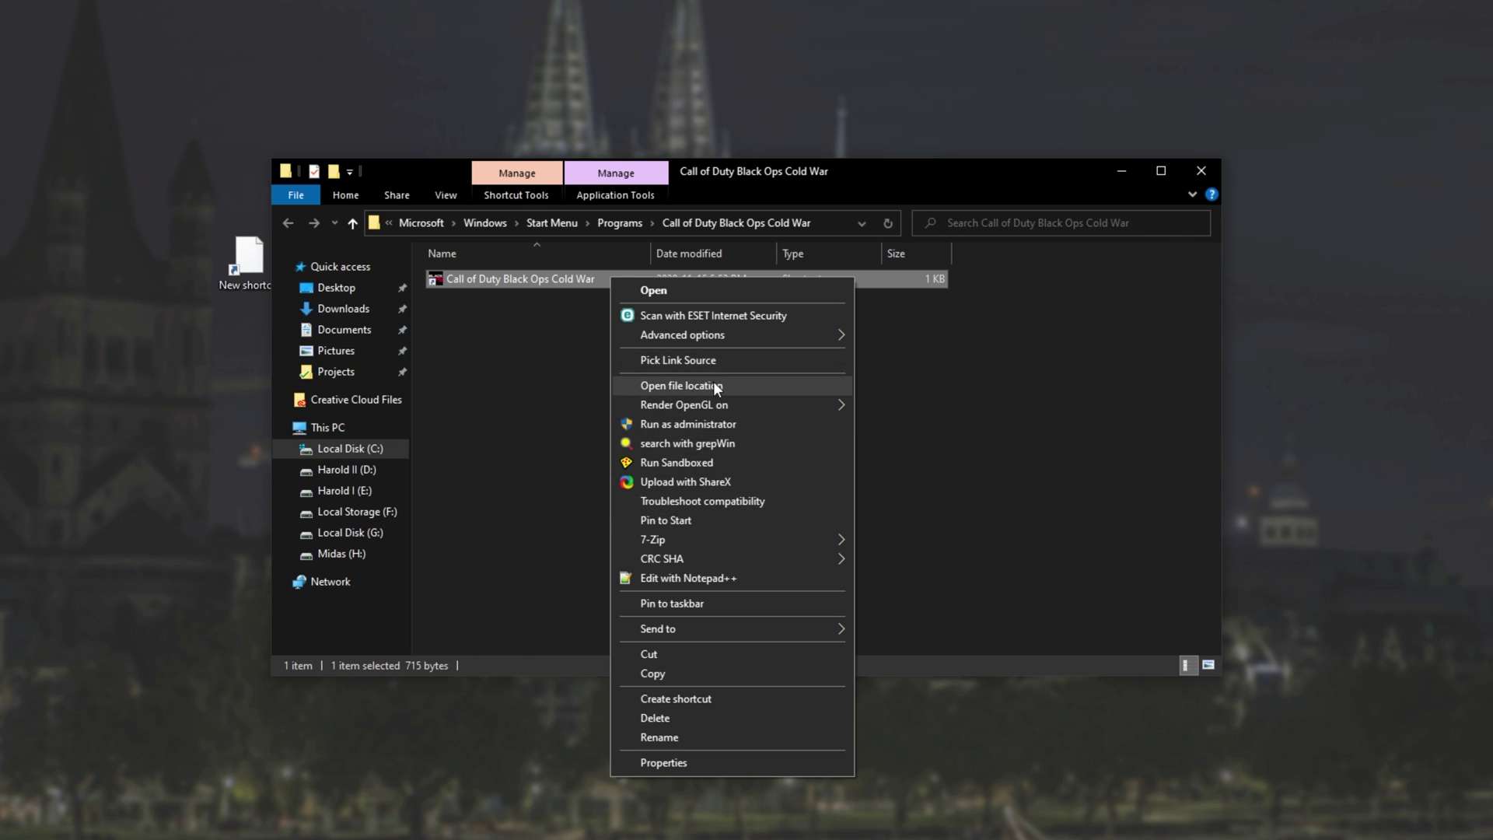
- Point the new shortcut's location at Black Ops Cold War Launcher.exe in the game's install folder
click(712, 383)
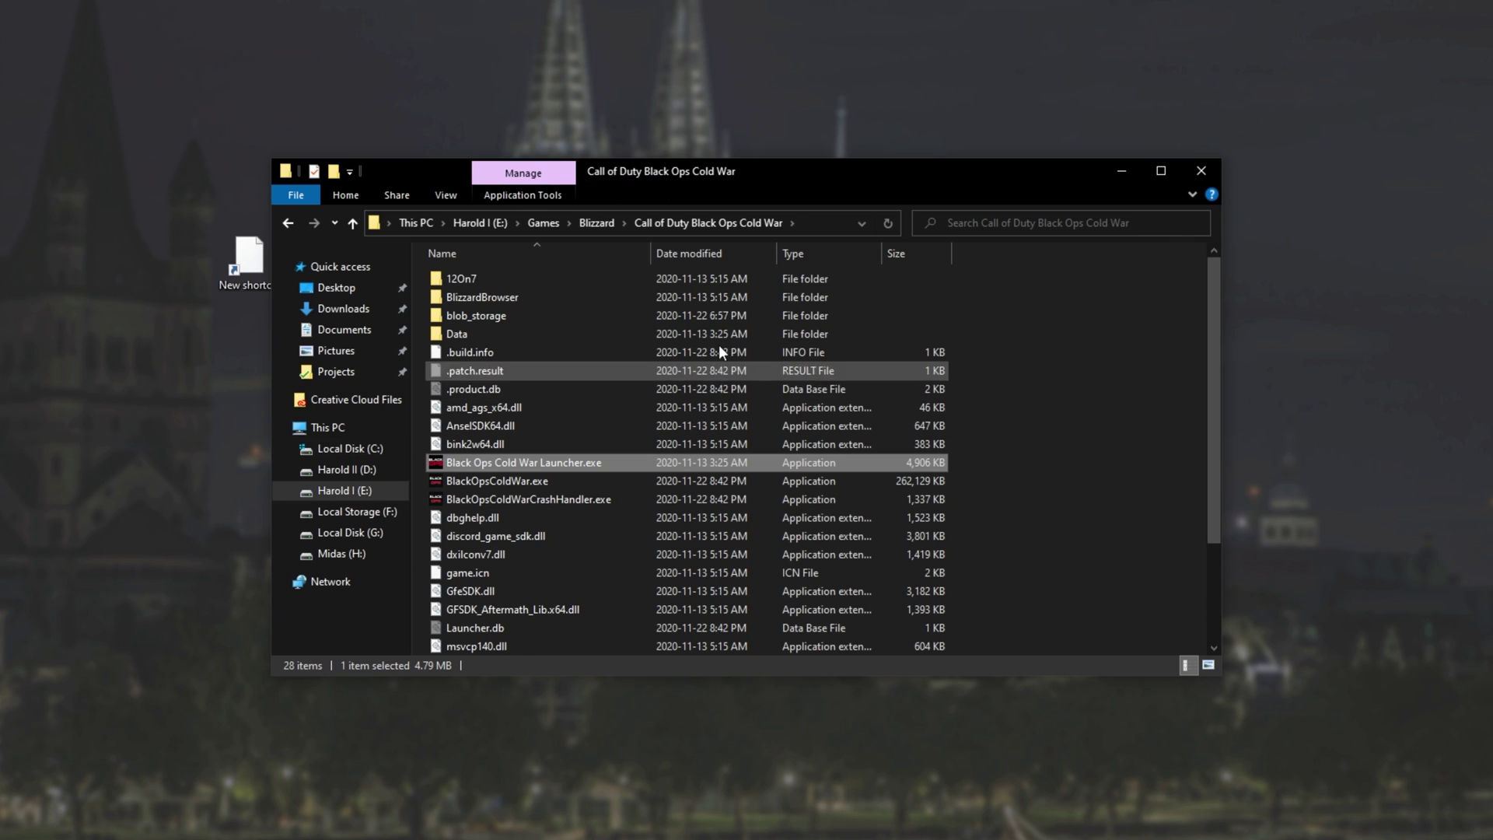
click(818, 226)
key(ctrl+c)
key(alt+Tab)
key(ctrl+v)
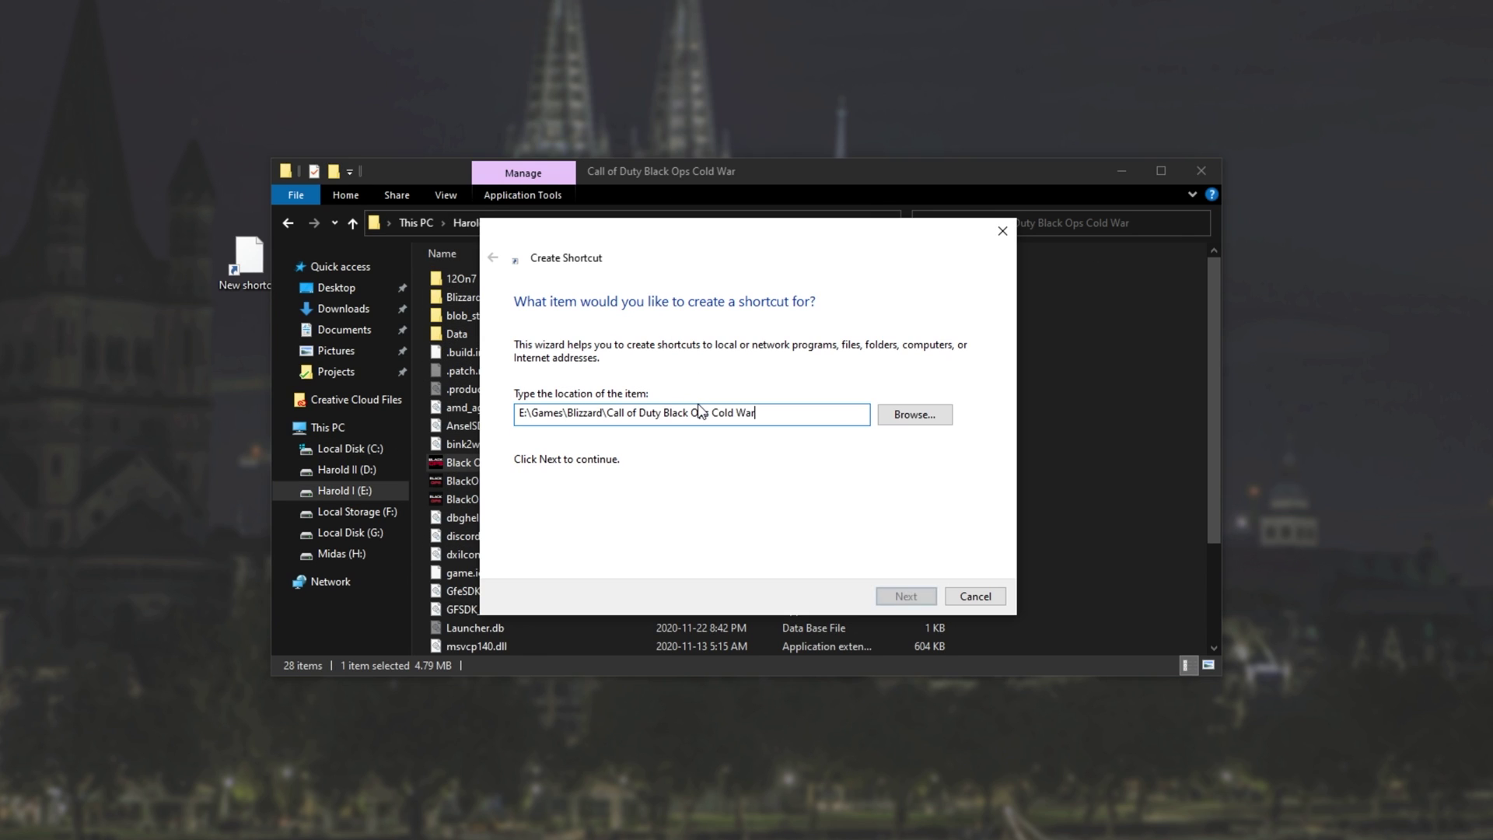
text(\)
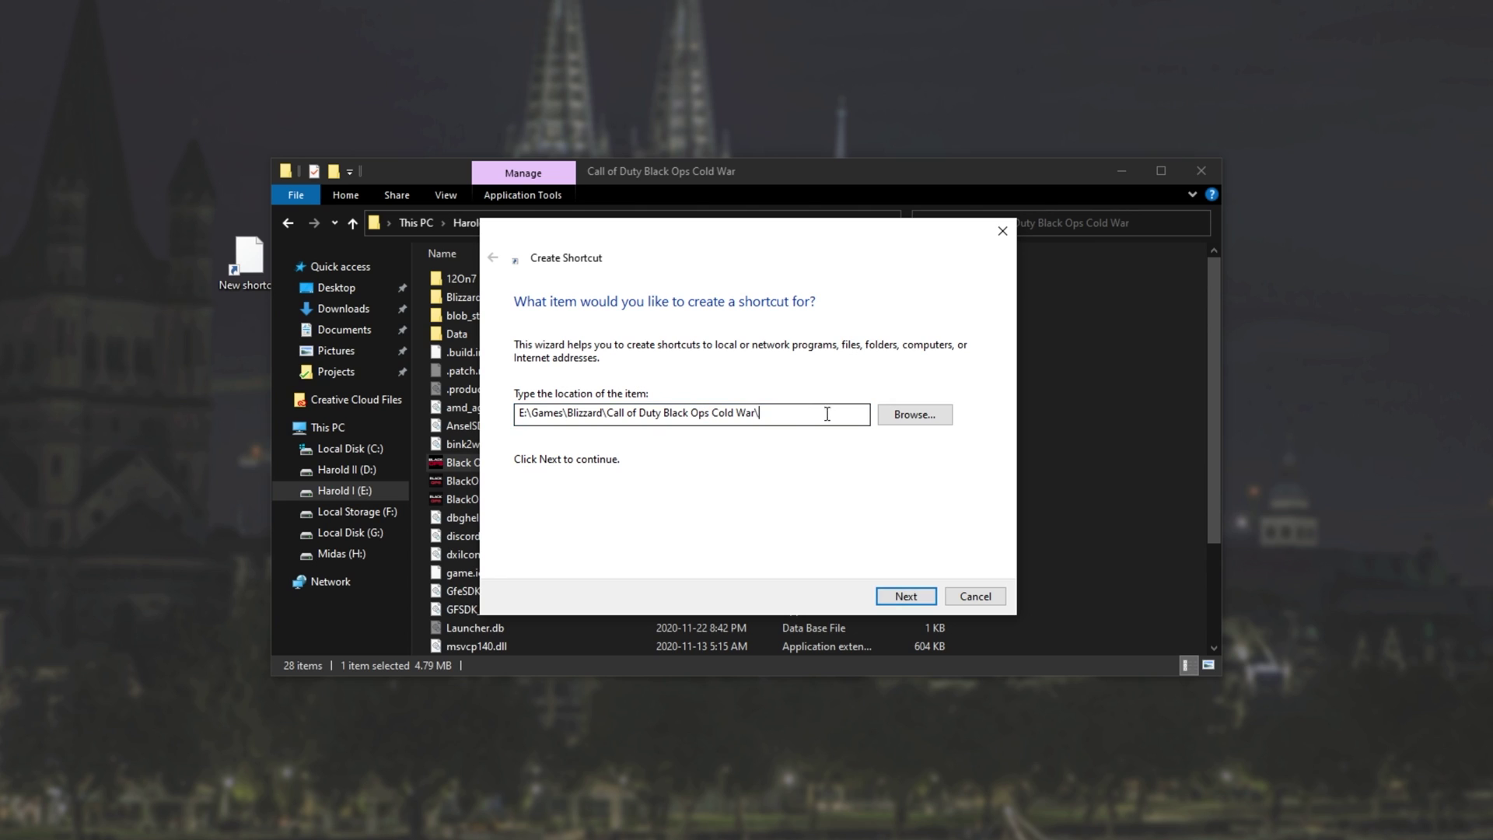
click(914, 415)
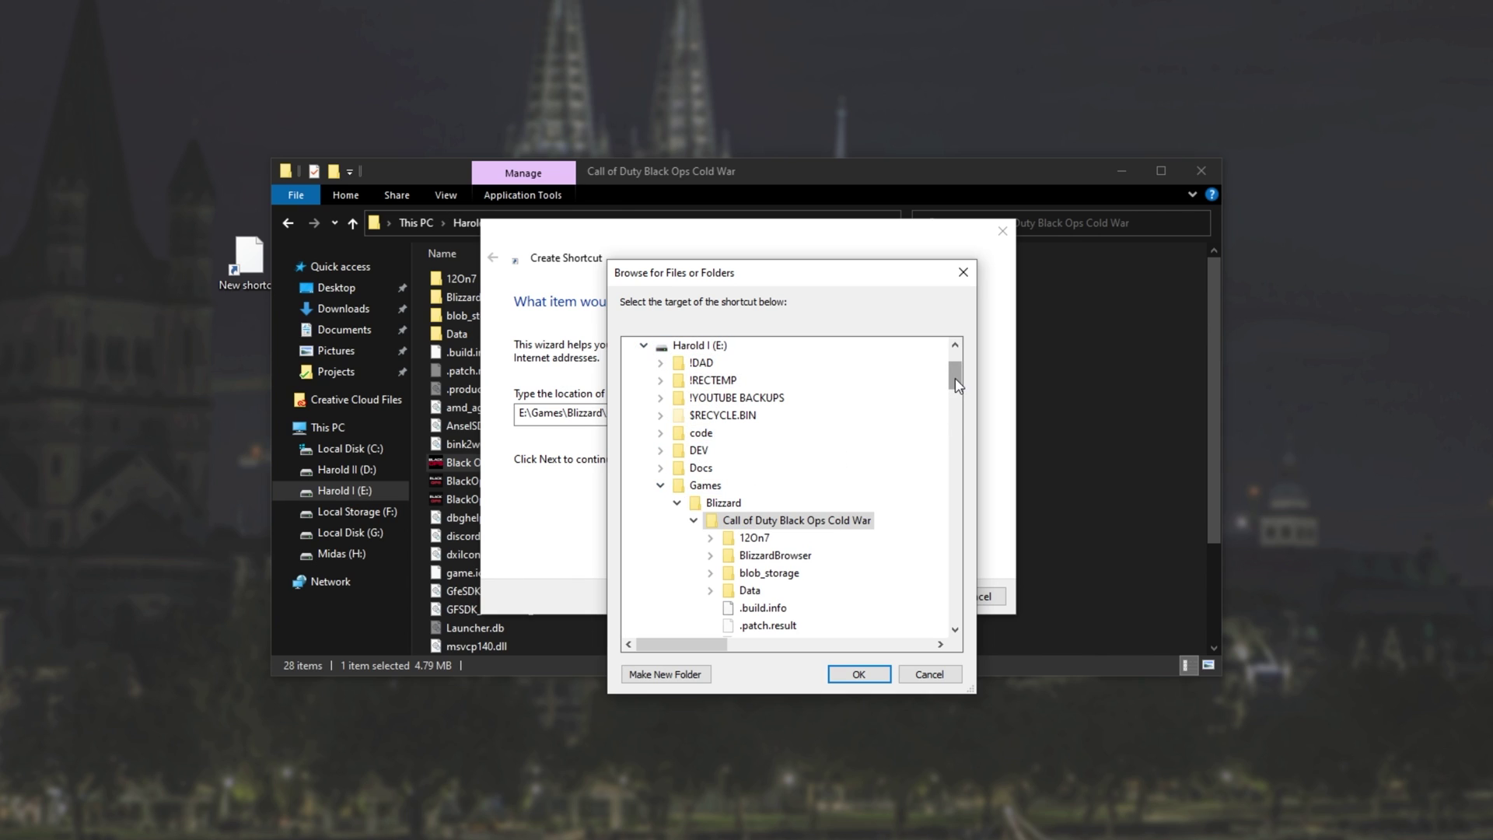
scroll(951, 404, down, 5)
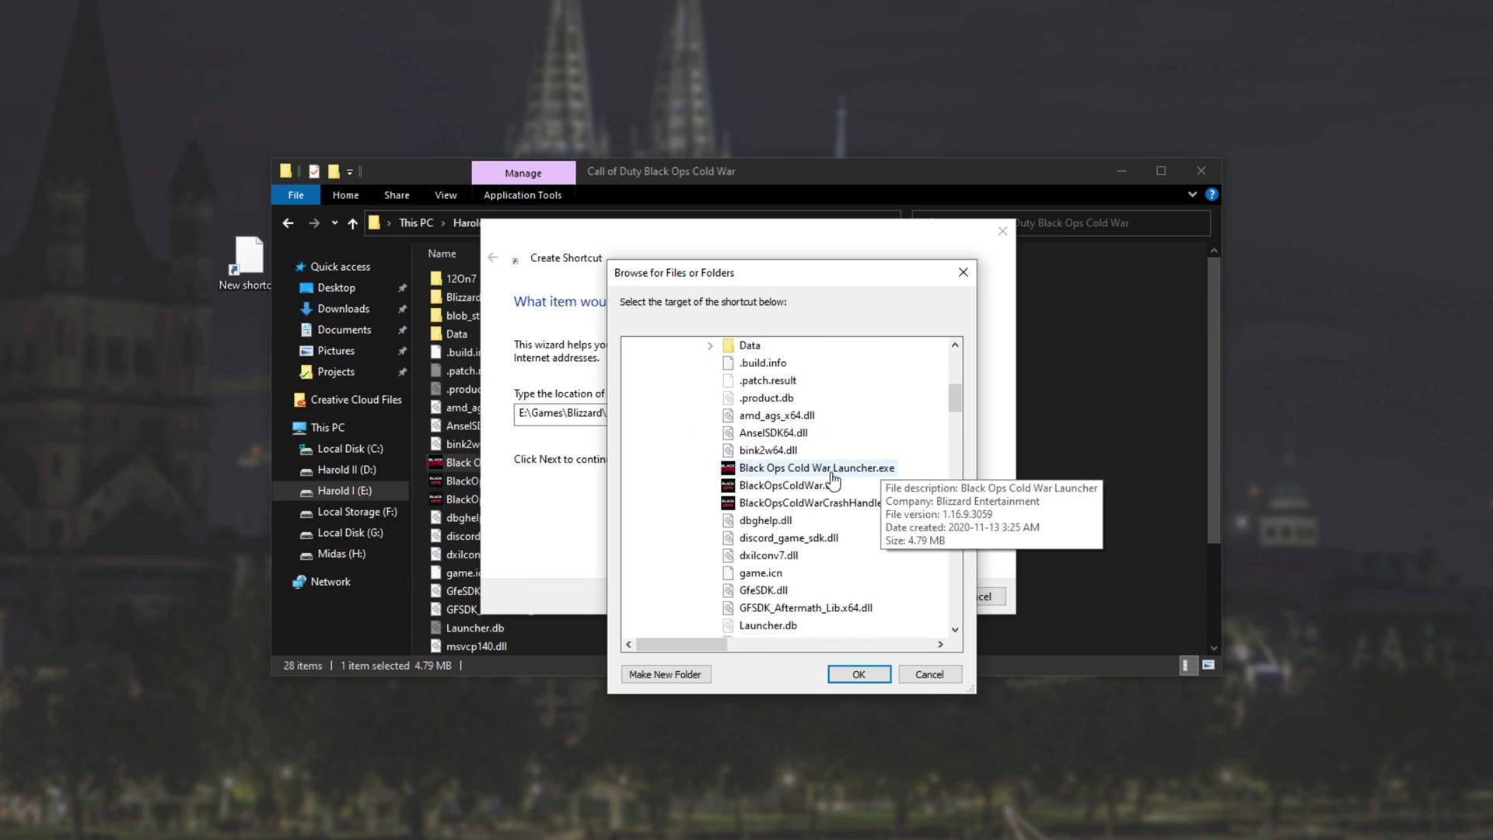
click(821, 473)
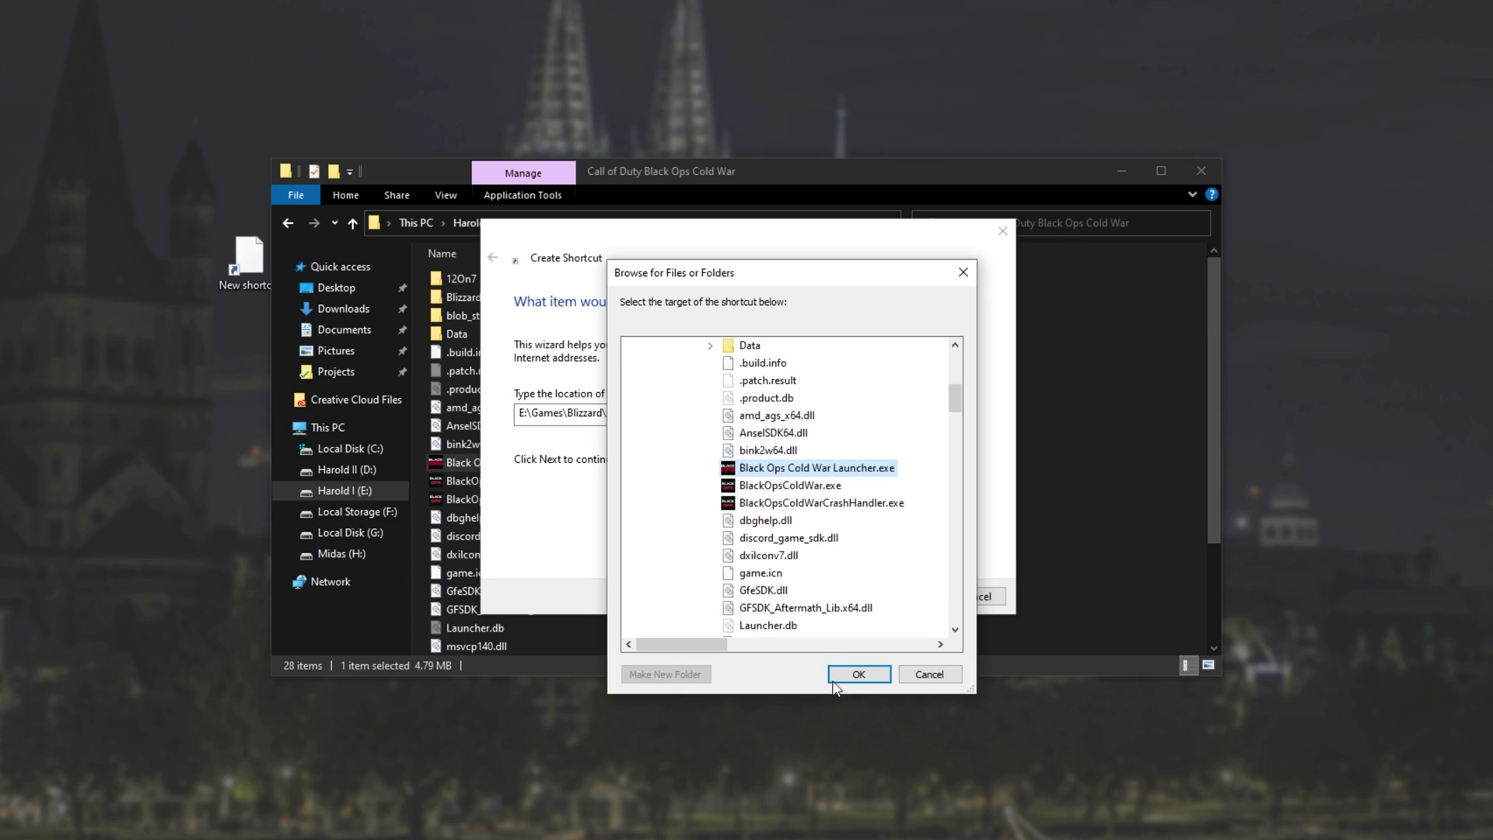
click(856, 674)
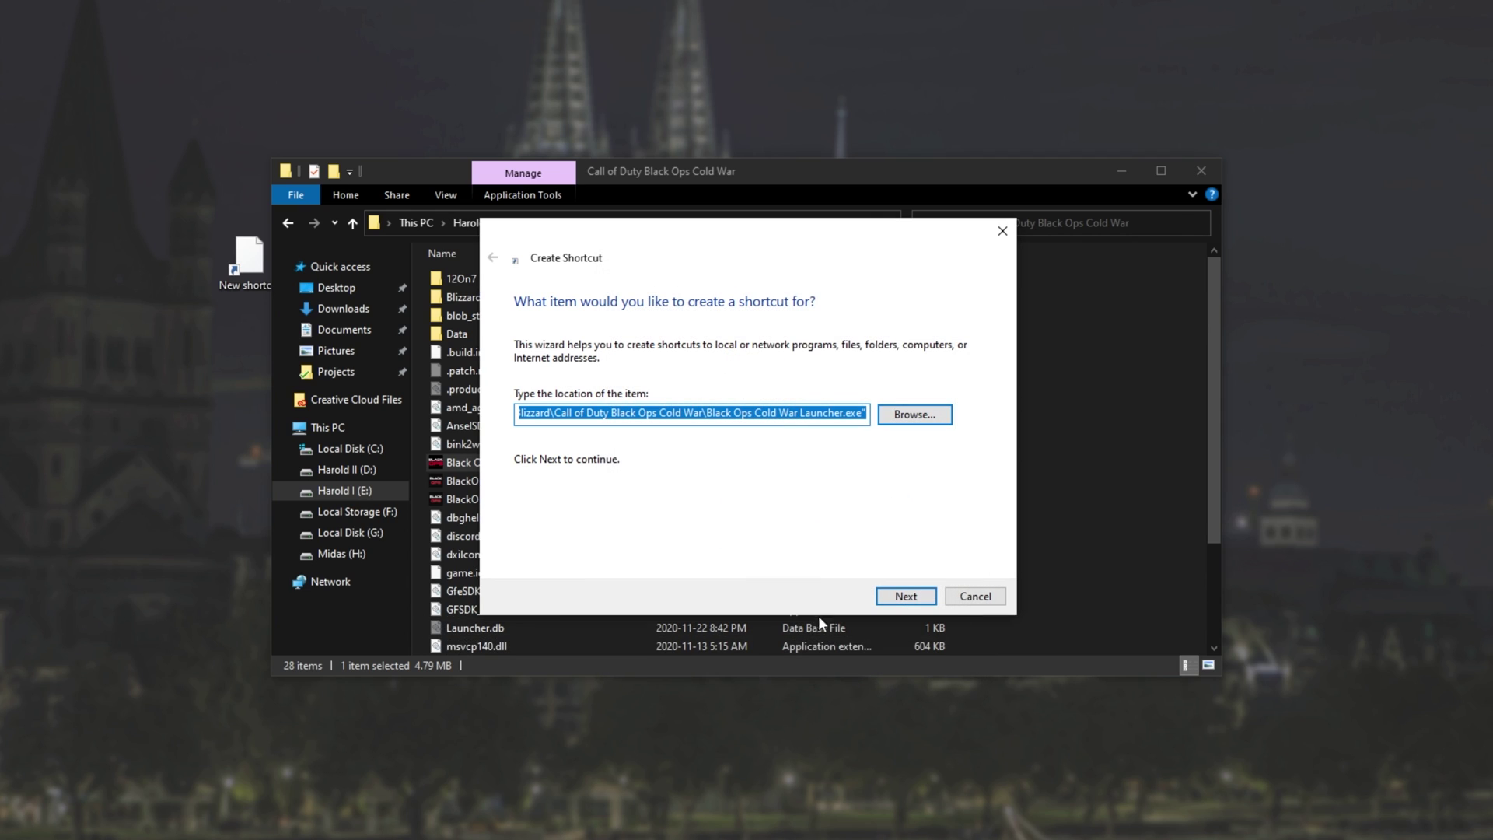
- Insert 'cmd /c start "" /belownoerm' in front of the launcher path
click(864, 410)
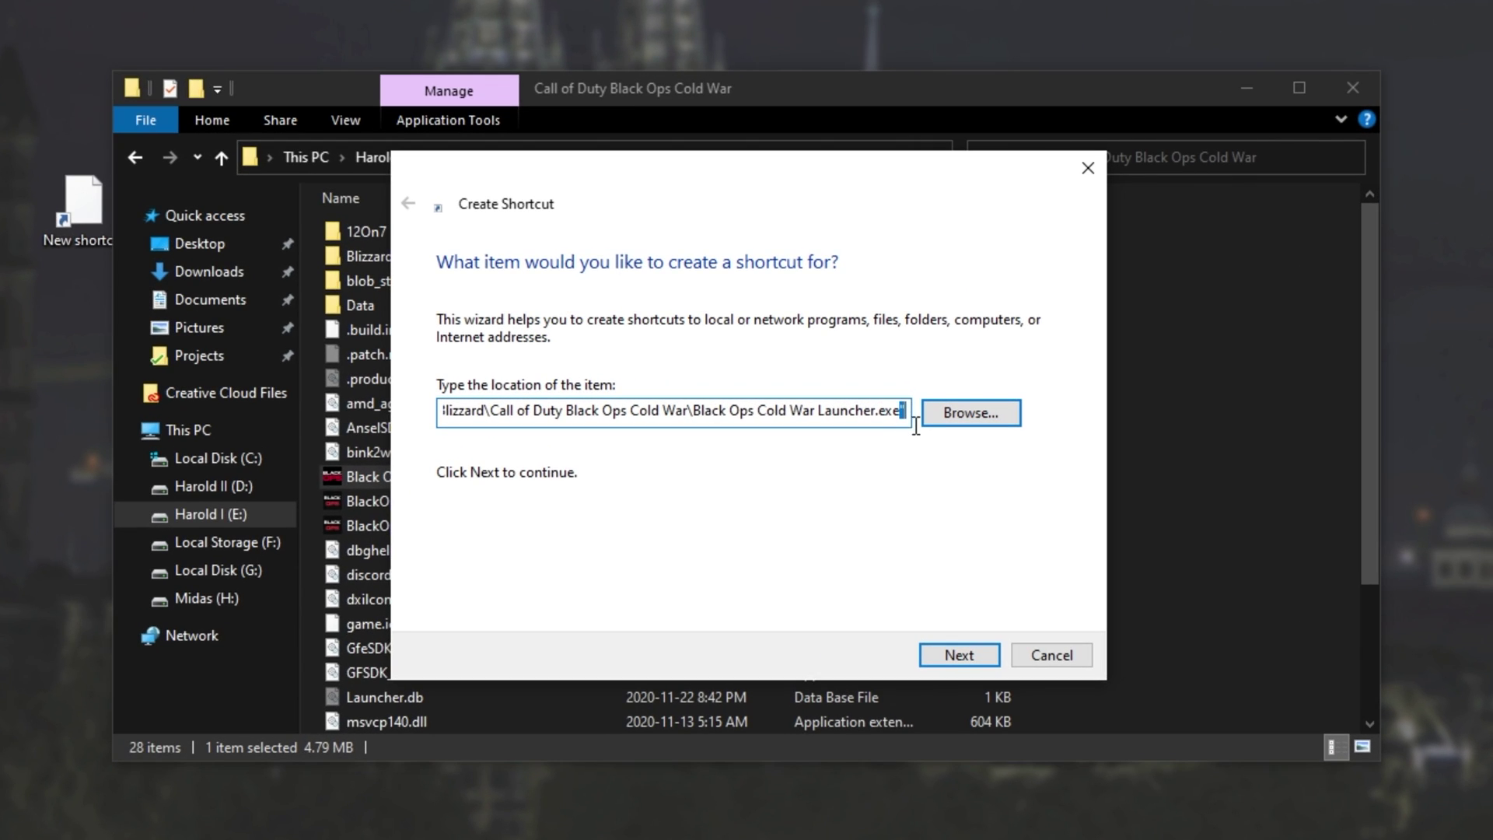
drag(863, 412, 517, 412)
click(522, 412)
text("E:\Games\B)
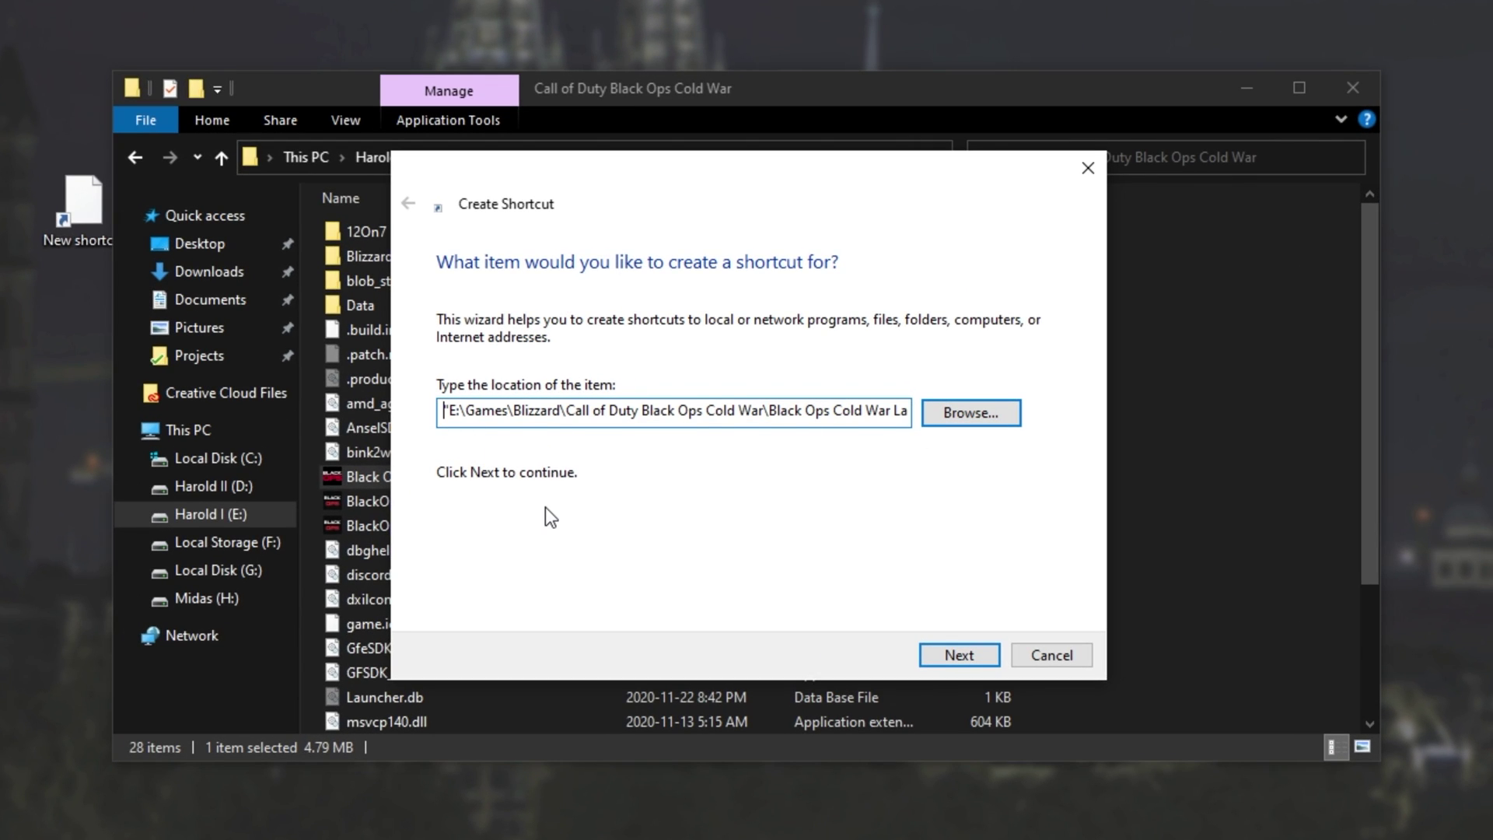
text(cmd)
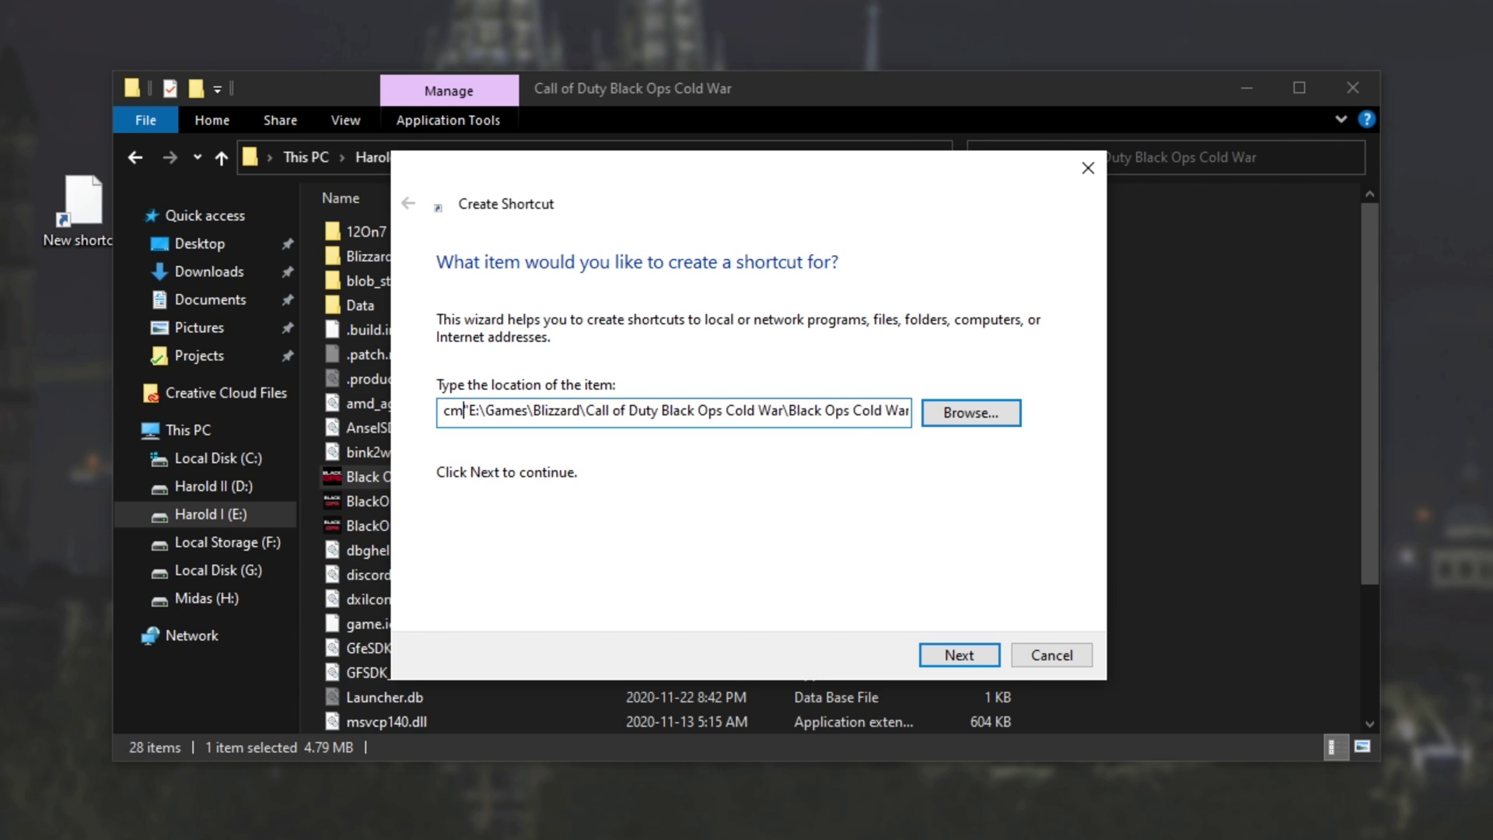
text( /c )
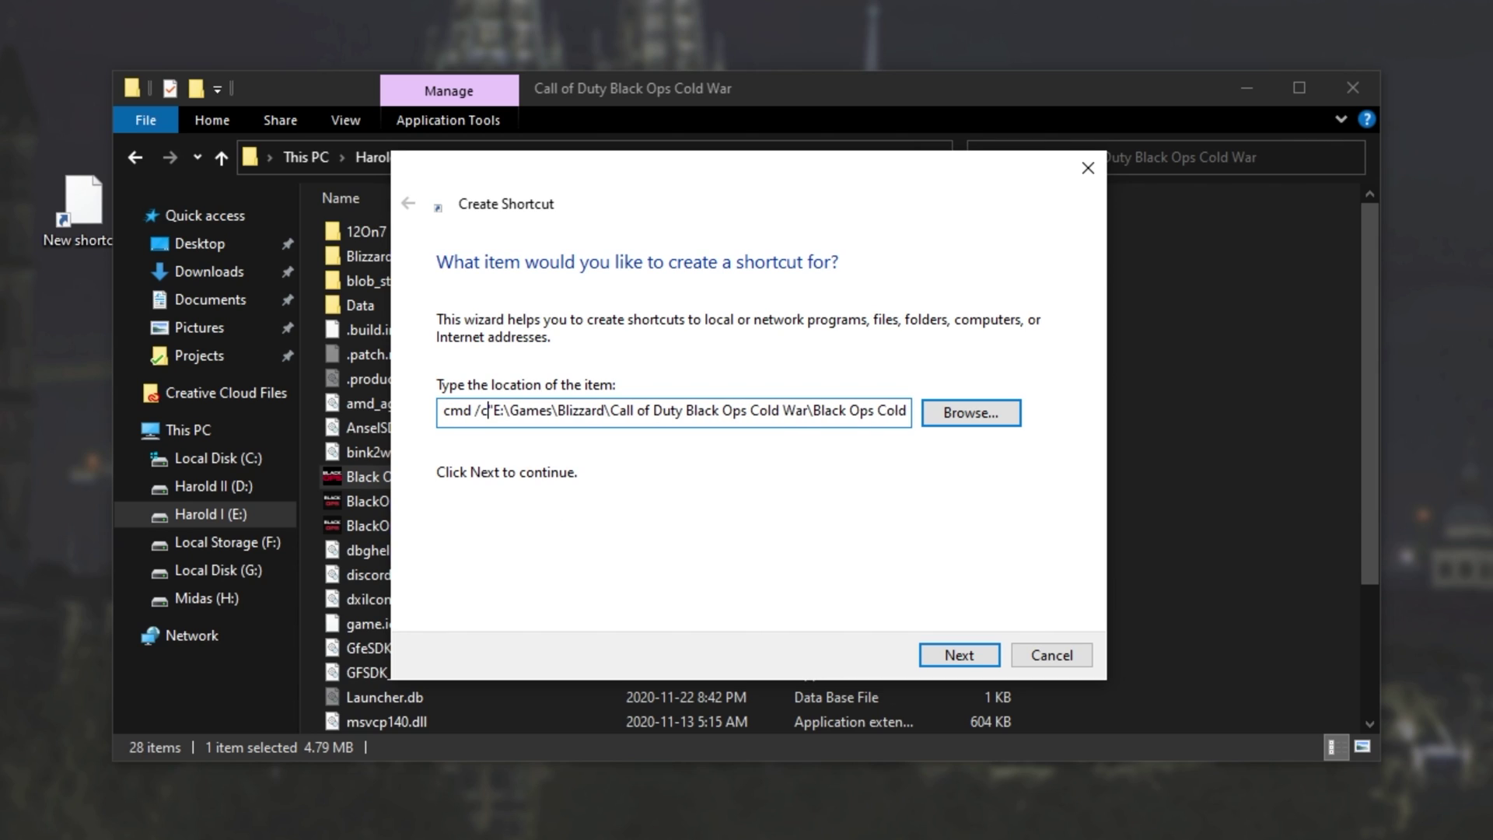
text(start )
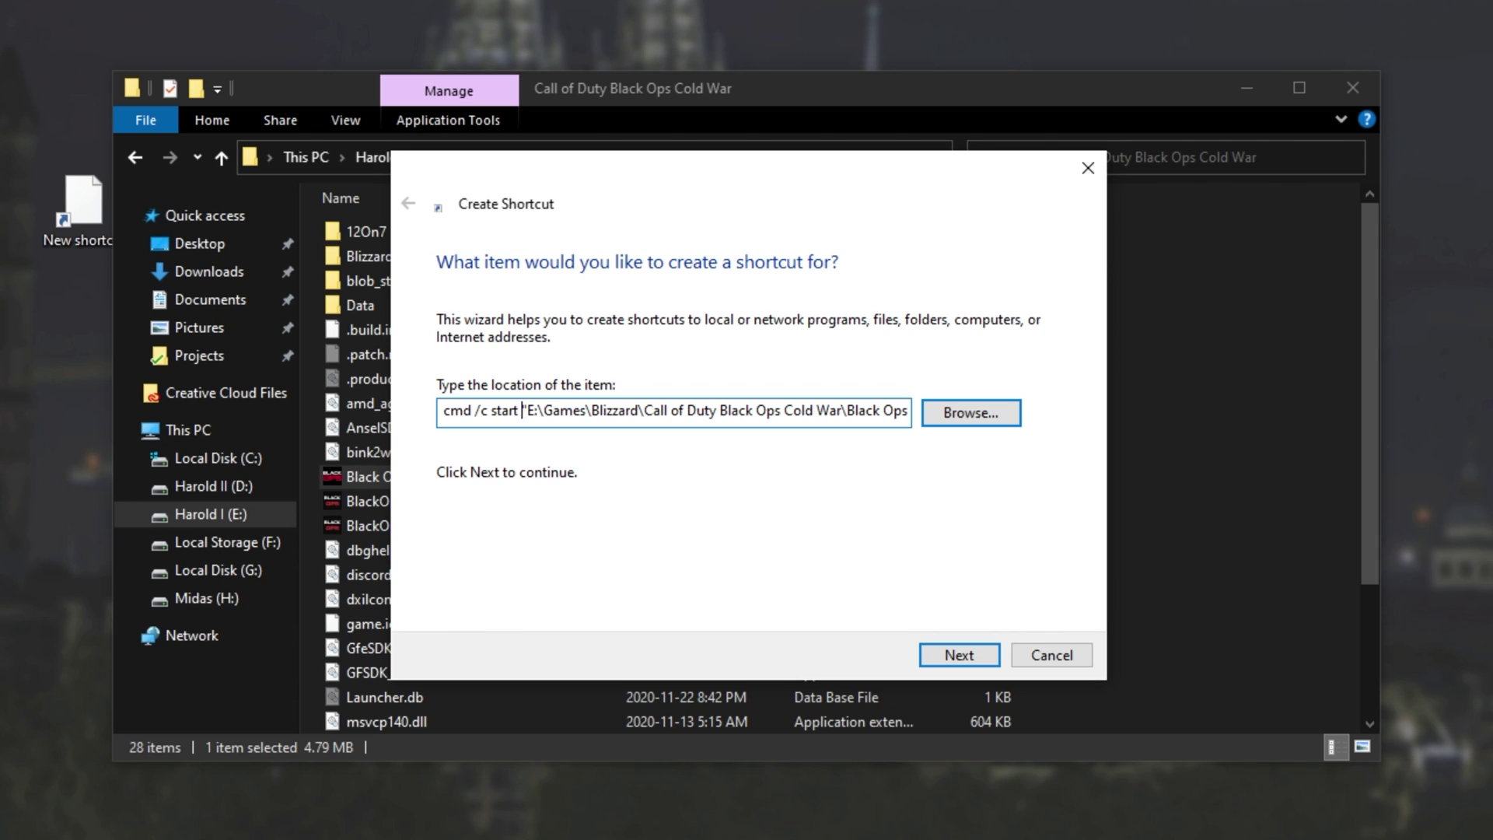
text("" /)
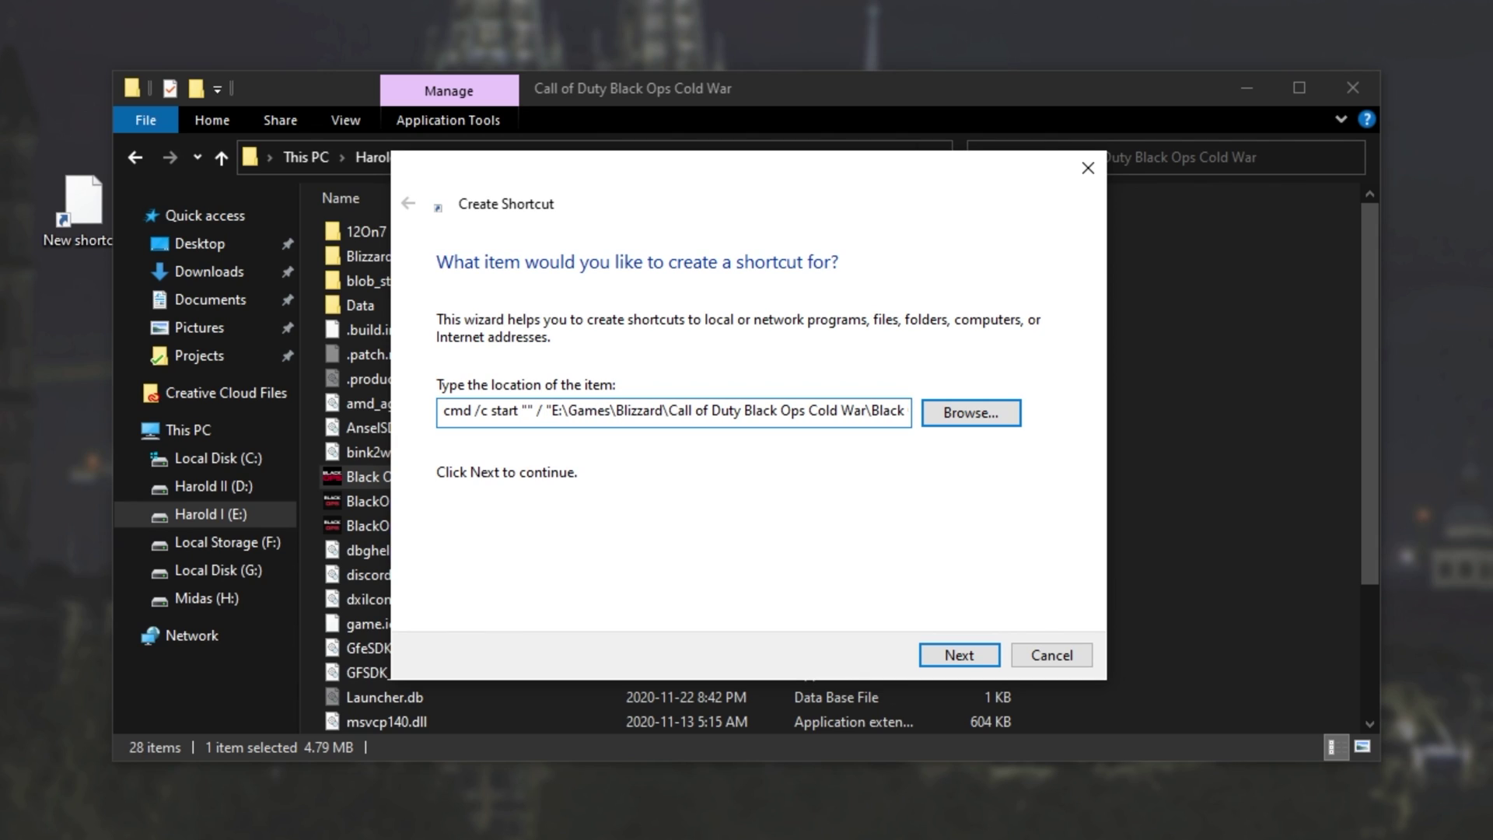
text(belownoerm)
- Fix the priority switch to /high so the target reads cmd /c start "" /high plus the launcher path, and proceed
key(BackSpace)
key(BackSpace)
key(BackSpace)
key(BackSpace)
key(BackSpace)
key(BackSpace)
key(BackSpace)
key(BackSpace)
key(BackSpace)
key(BackSpace)
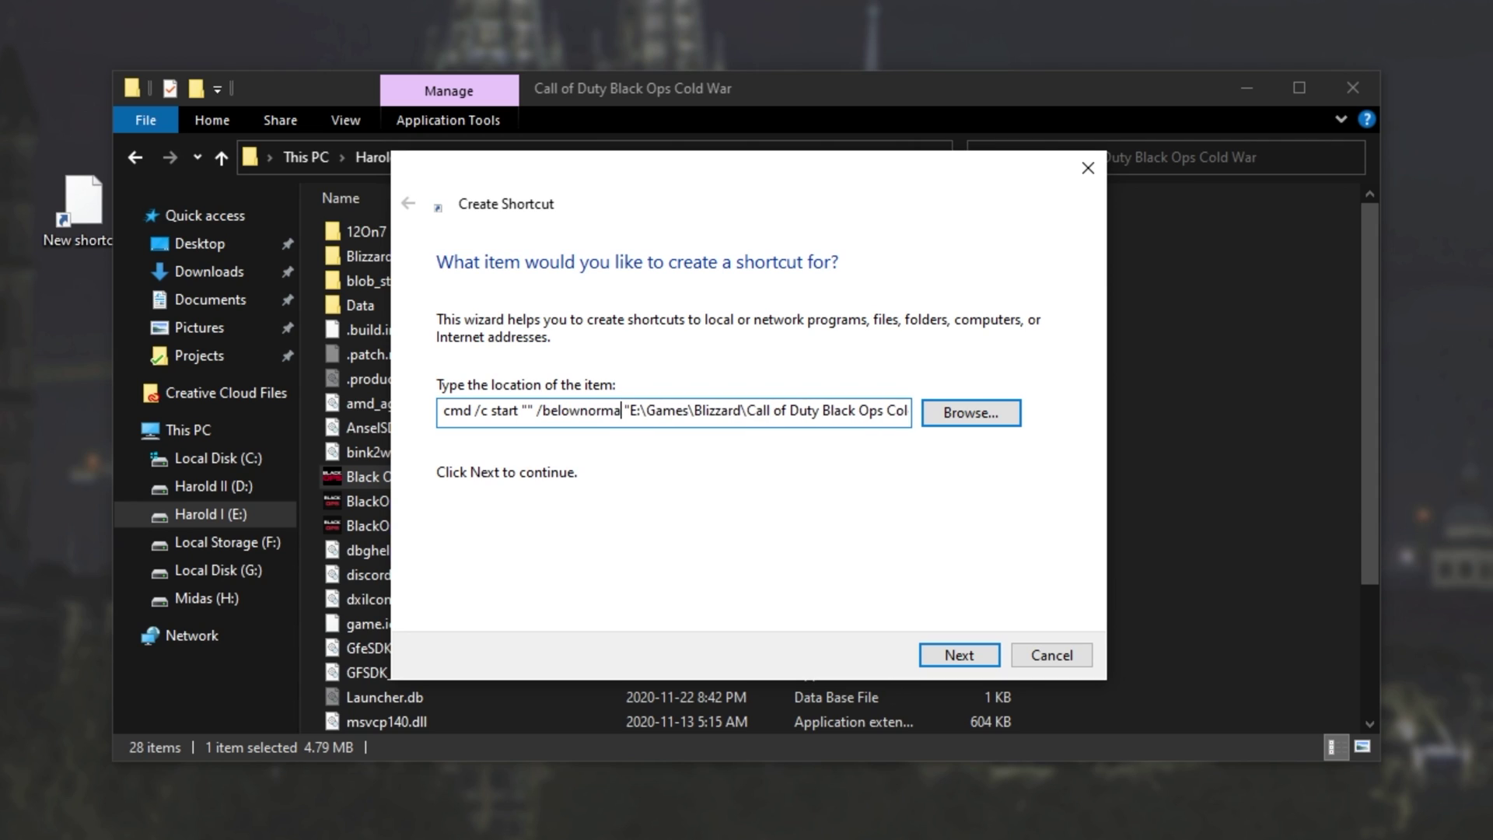
text(abovenormal)
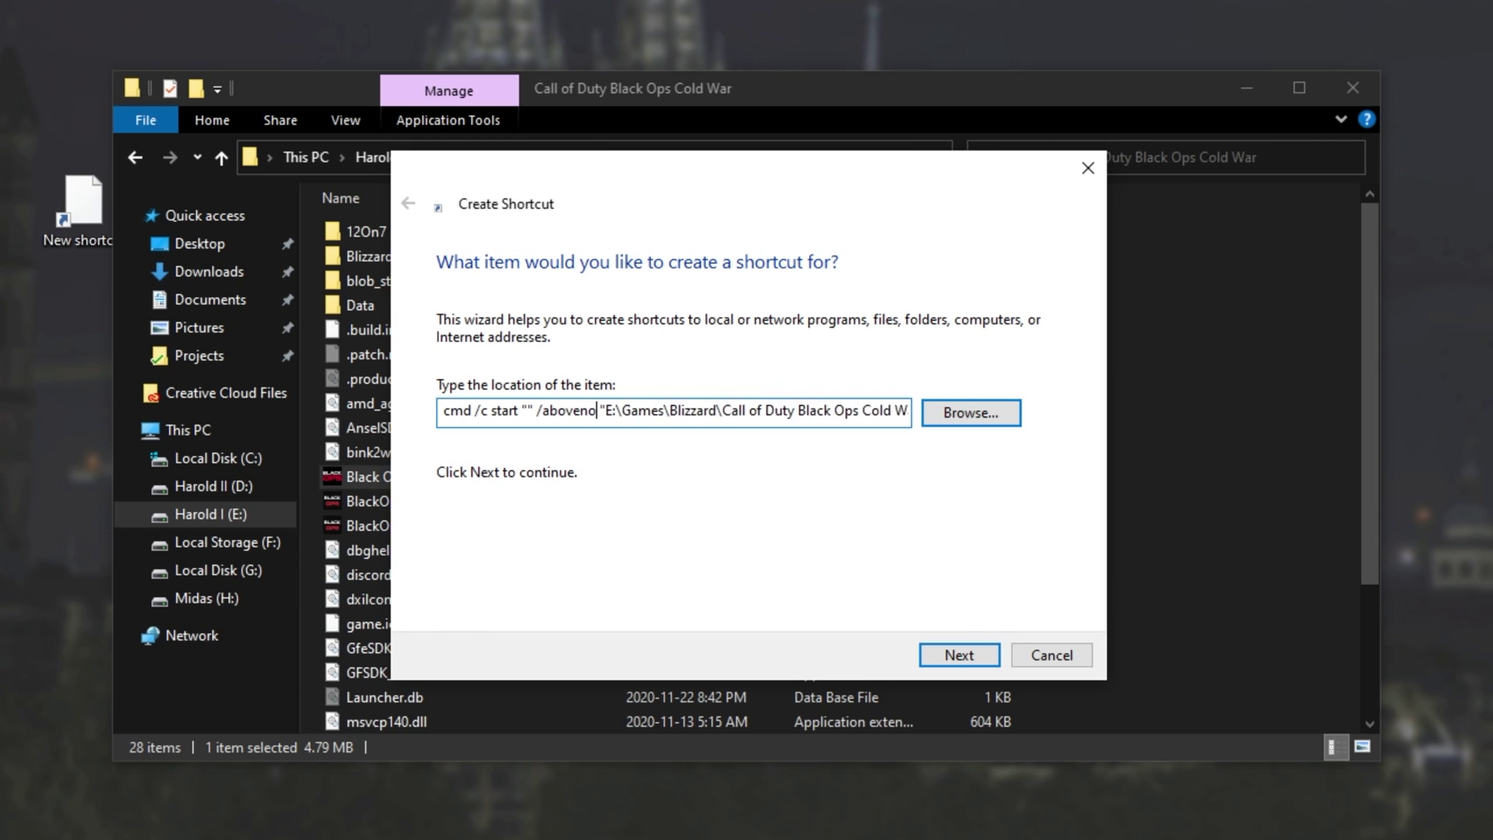
key(BackSpace)
key(BackSpace)
key(BackSpace)
key(BackSpace)
key(BackSpace)
key(BackSpace)
key(BackSpace)
key(BackSpace)
key(BackSpace)
key(BackSpace)
key(BackSpace)
text(high)
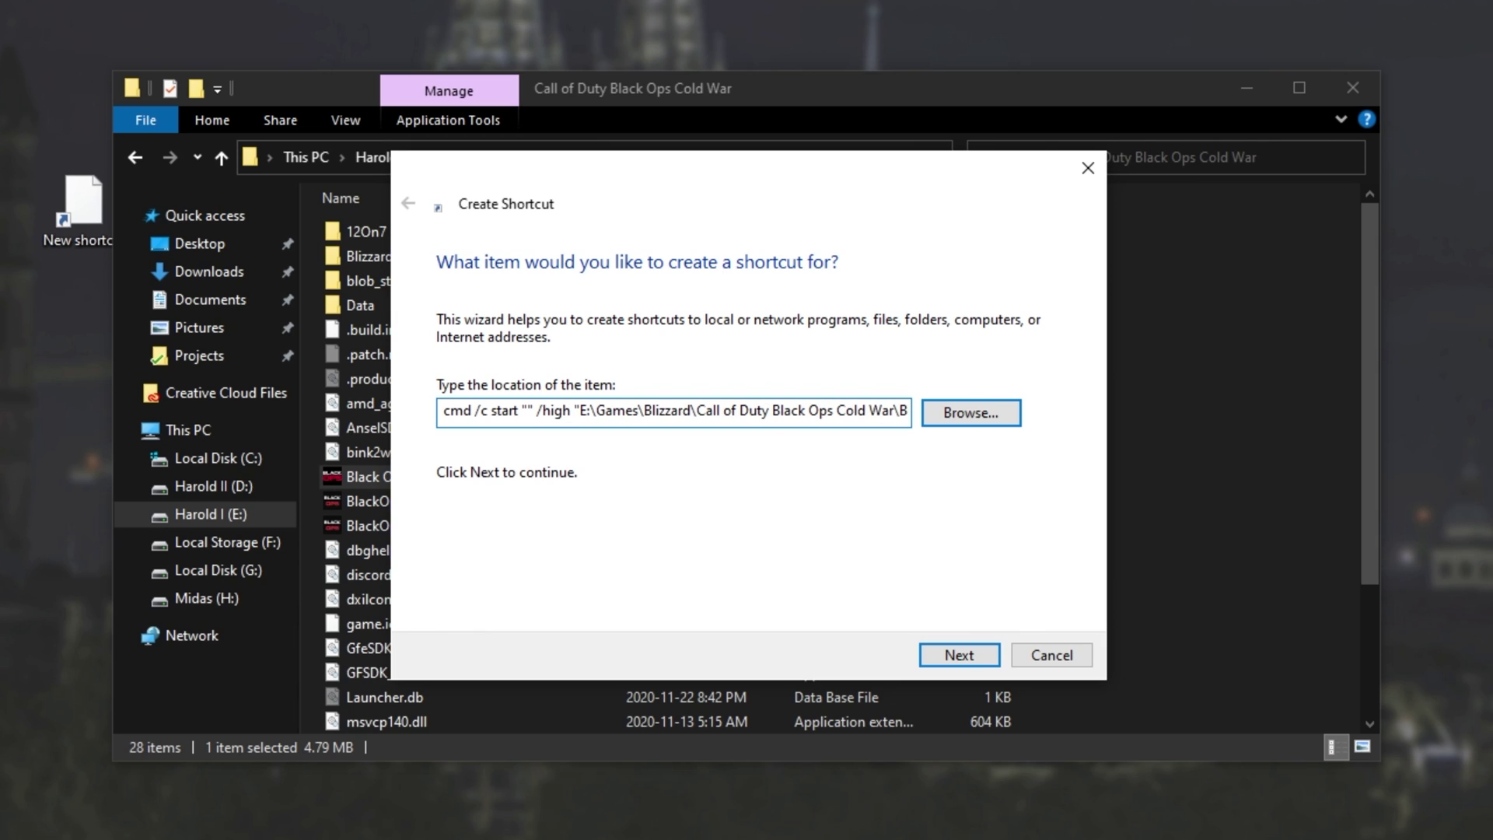
key(BackSpace)
key(BackSpace)
key(BackSpace)
key(BackSpace)
text(realtime)
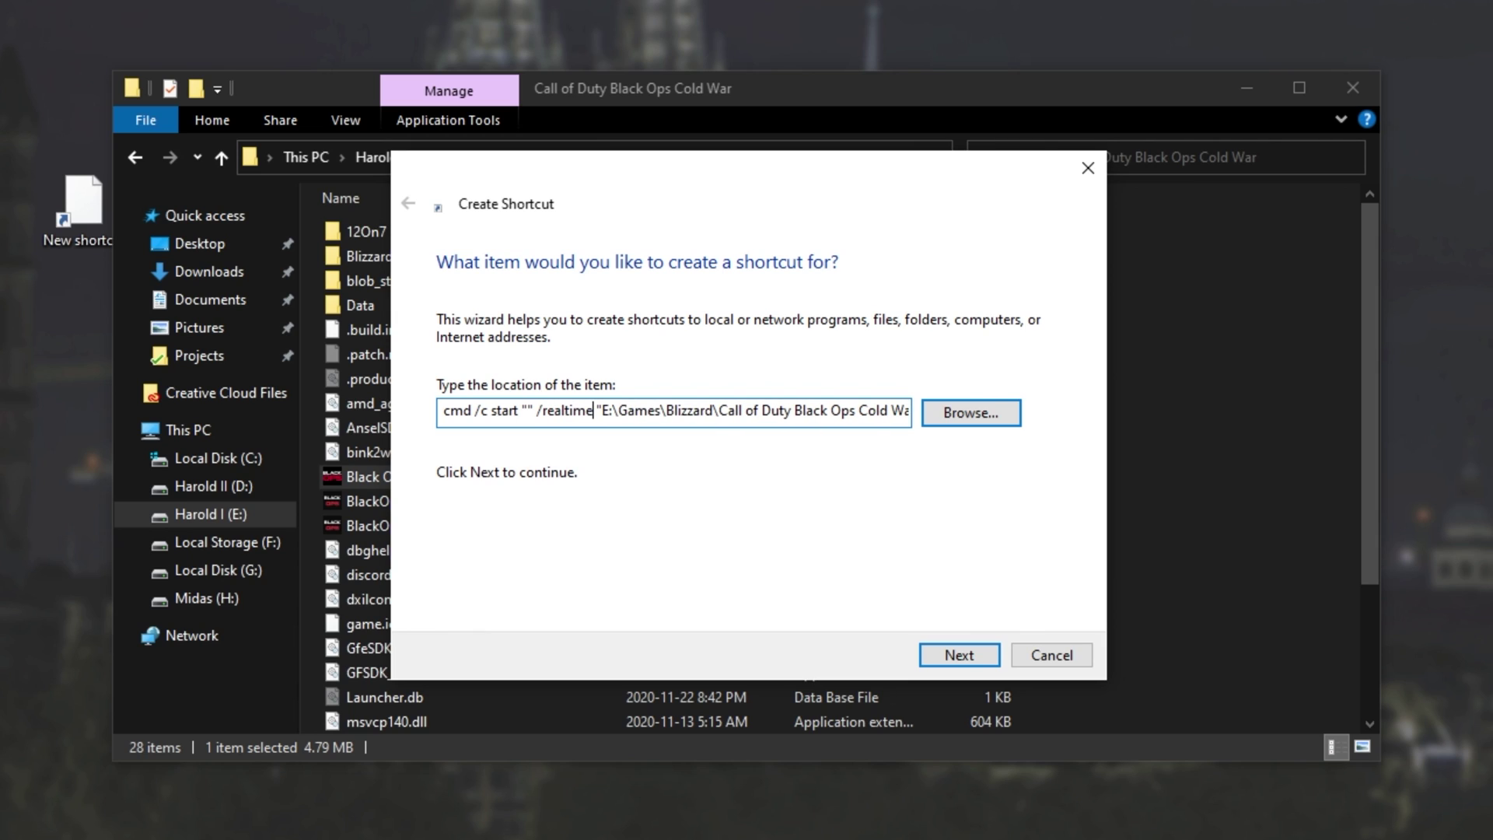
key(BackSpace)
key(BackSpace)
key(BackSpace)
key(BackSpace)
key(BackSpace)
key(BackSpace)
key(BackSpace)
key(BackSpace)
text(high)
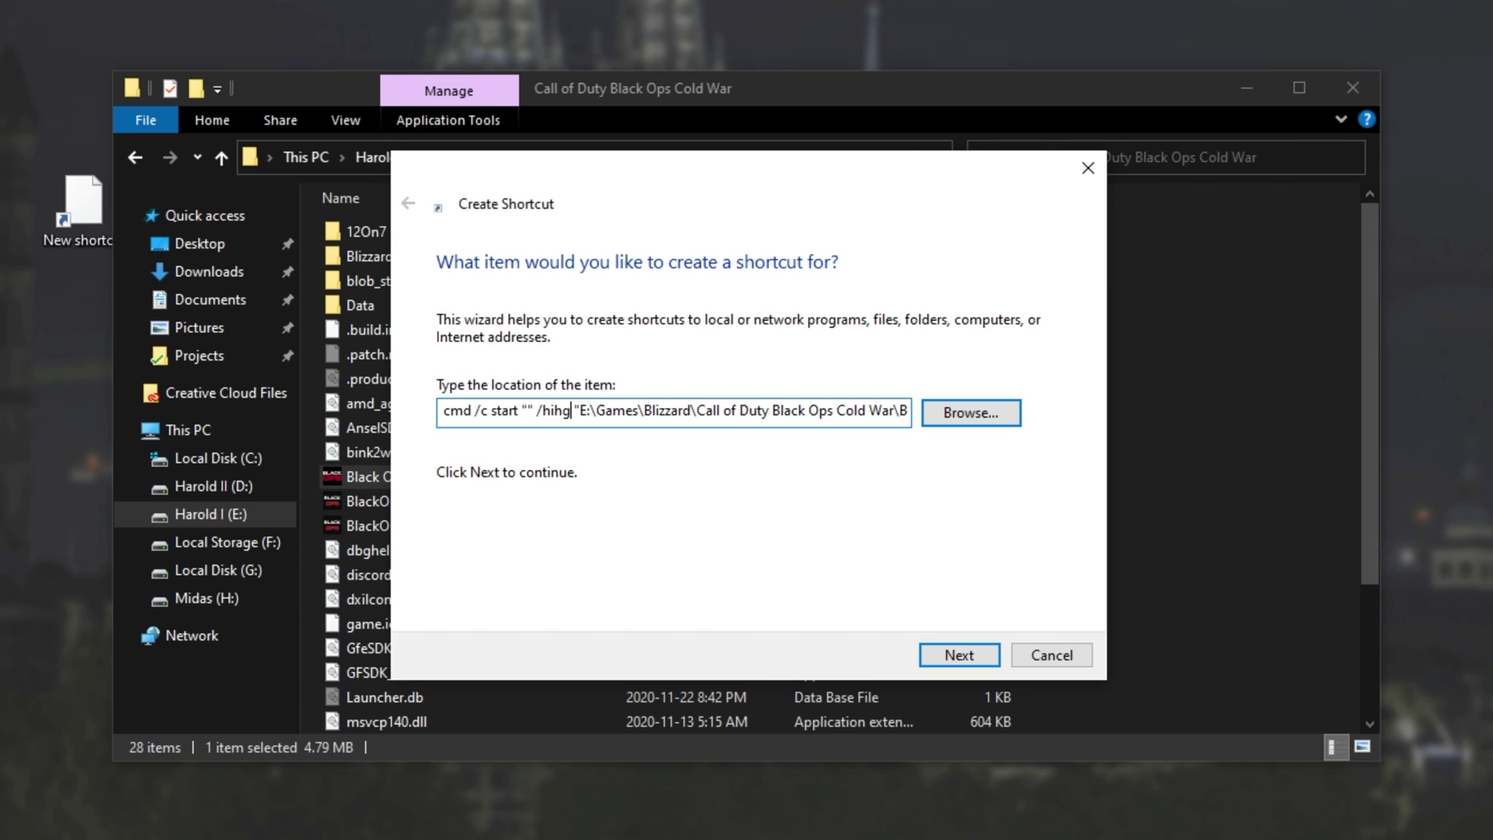
key(Return)
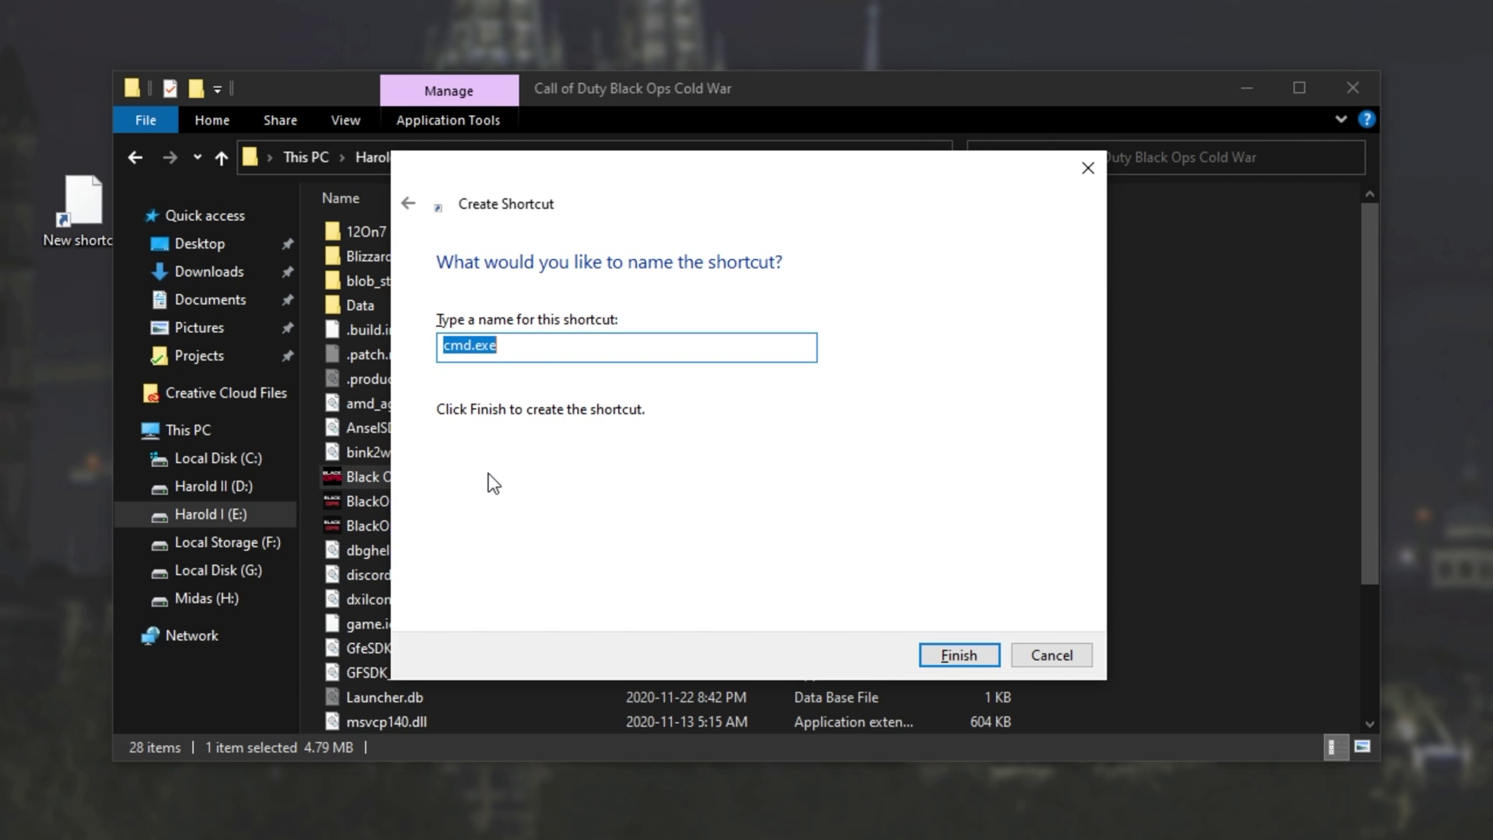
- Name the shortcut 'BOCW High', finish the wizard and reposition it on the desktop
key(BackSpace)
text(BOCW High)
key(Return)
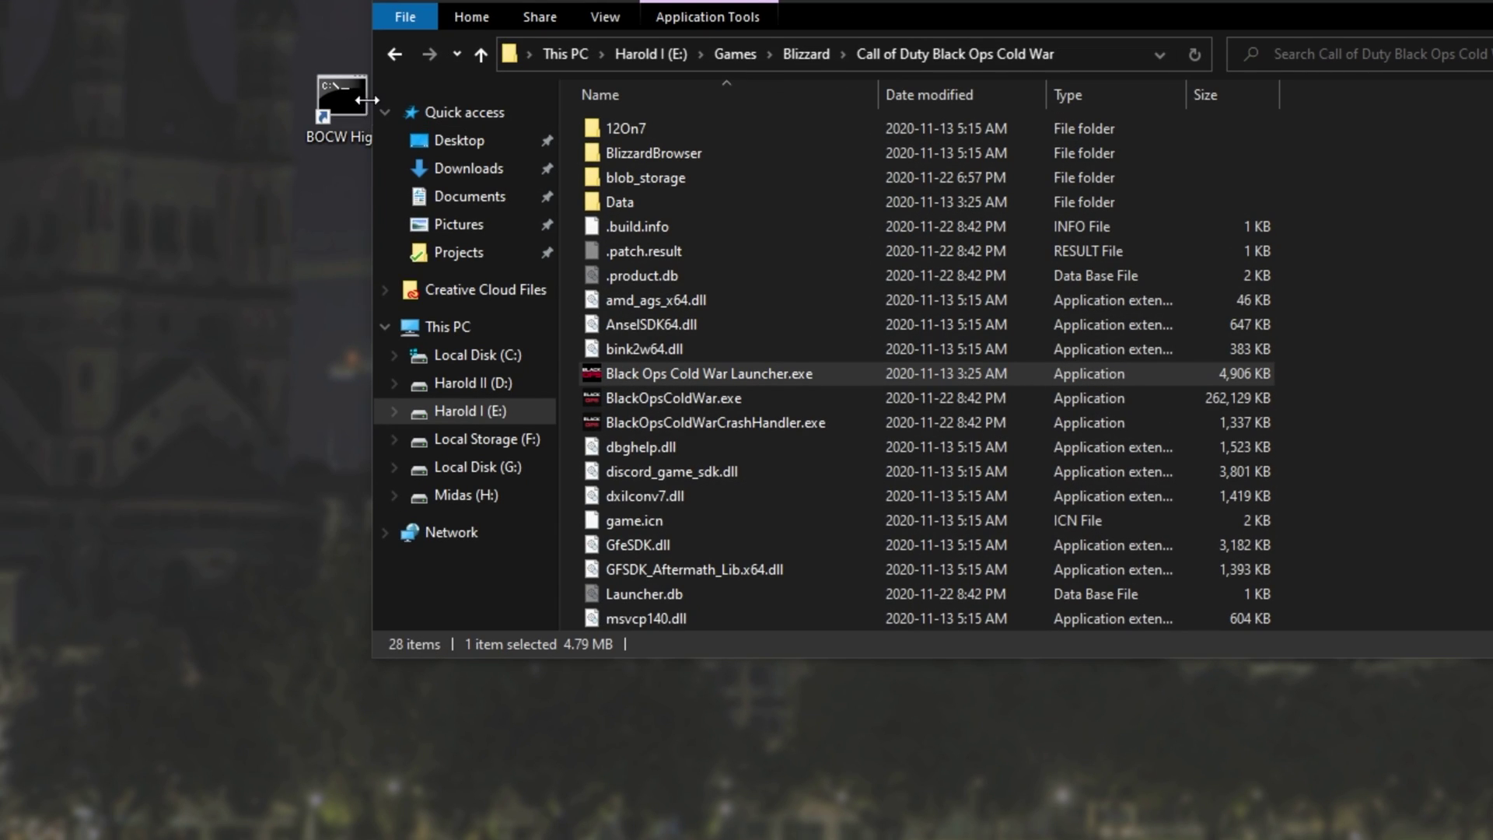
drag(340, 116, 250, 130)
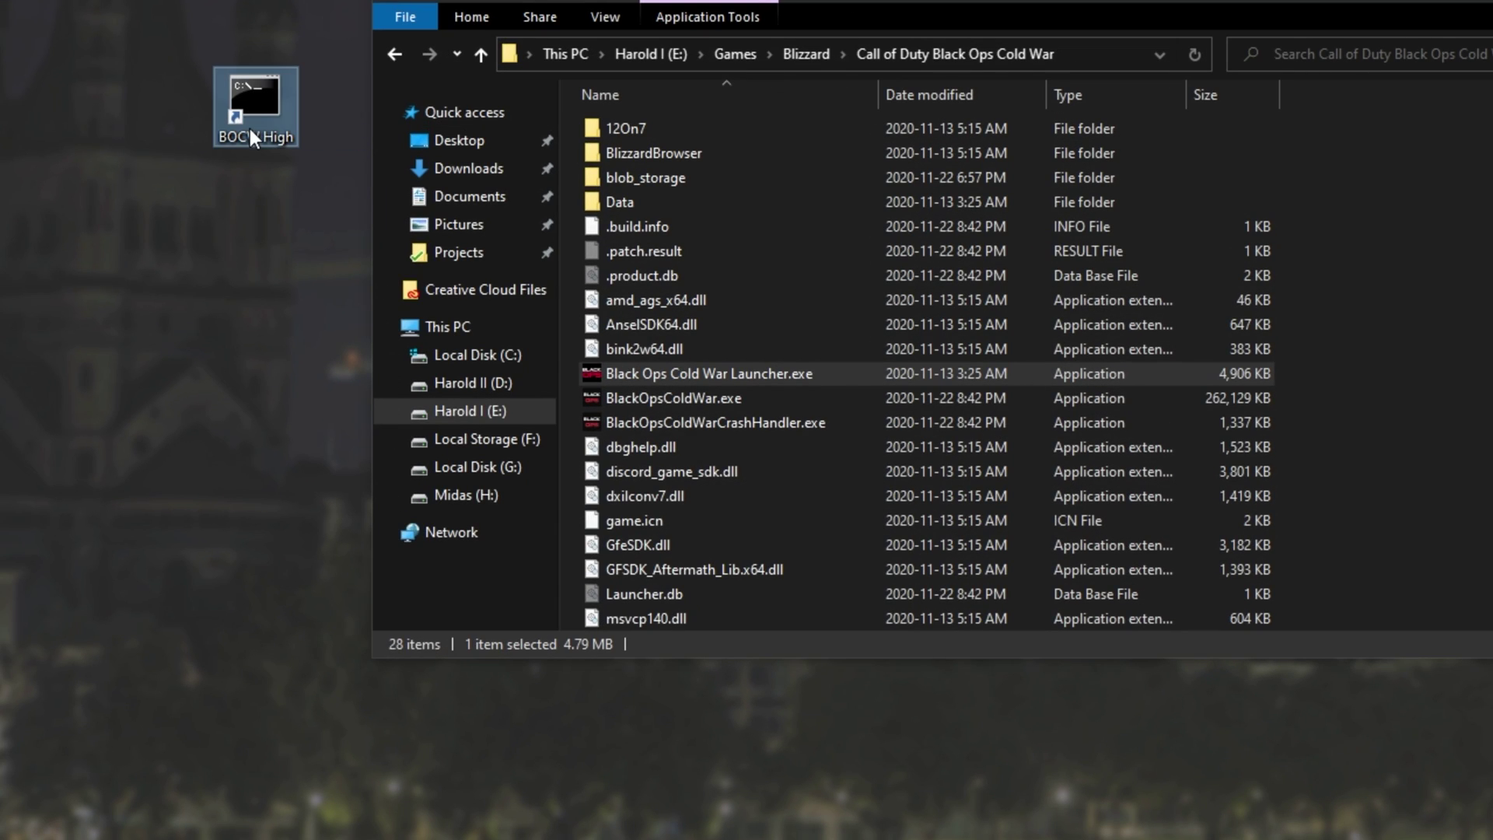
- Change the BOCW High shortcut's icon to the Black Ops Cold War launcher's icon
right_click(268, 114)
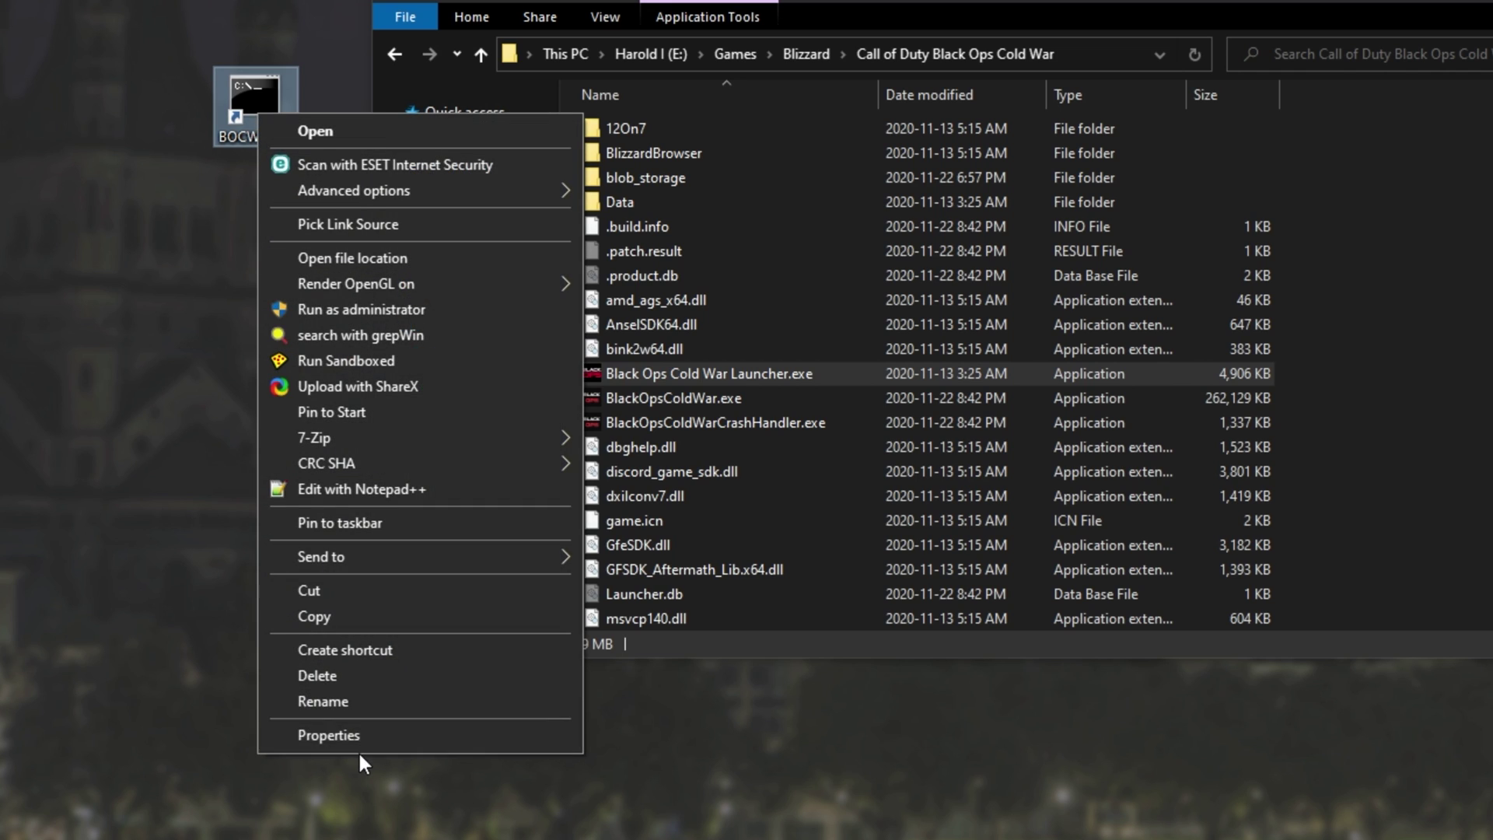
click(335, 735)
drag(148, 239, 661, 133)
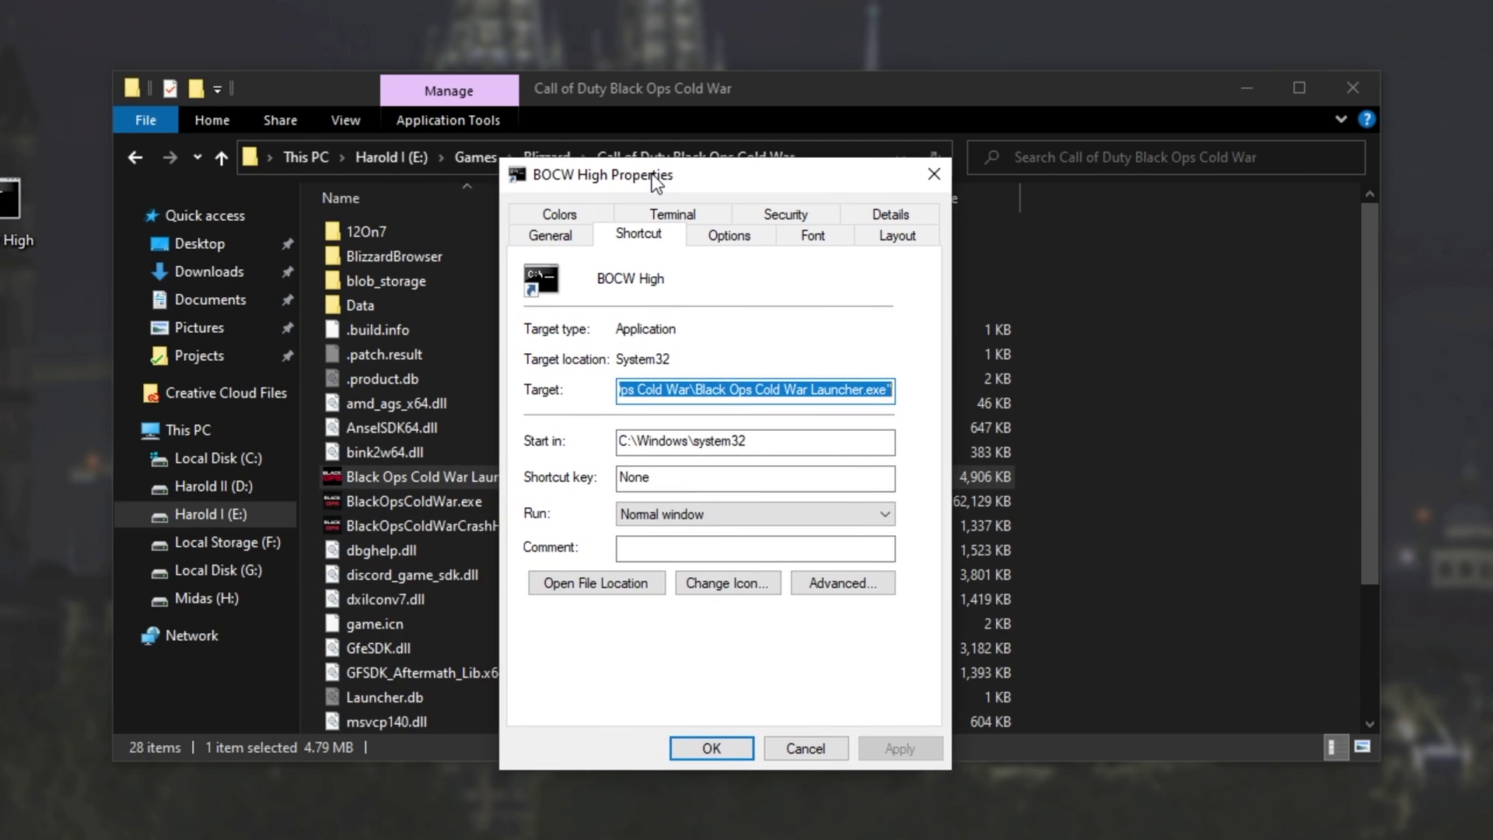
click(748, 535)
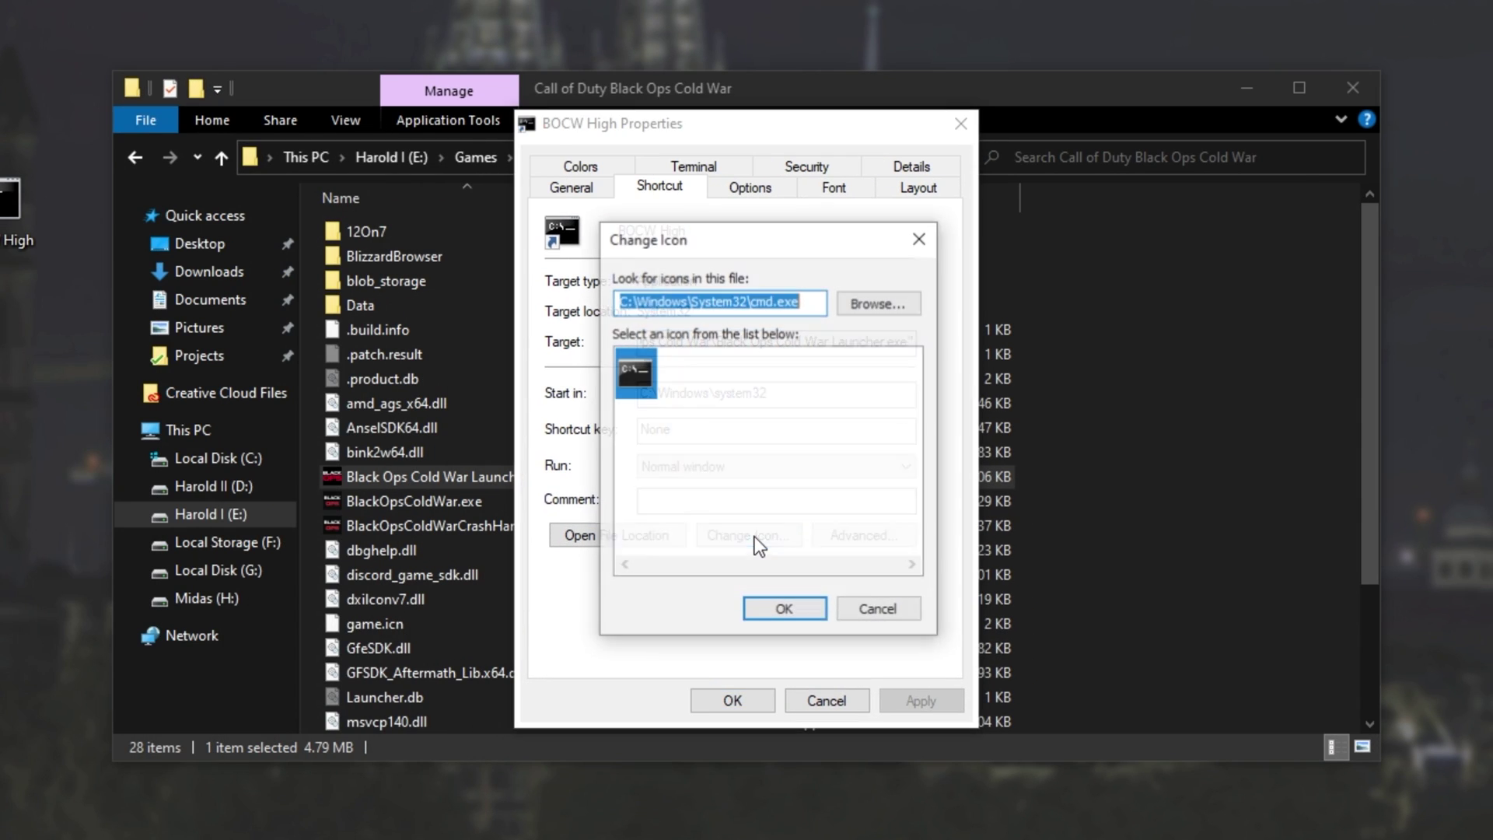
click(888, 309)
click(191, 427)
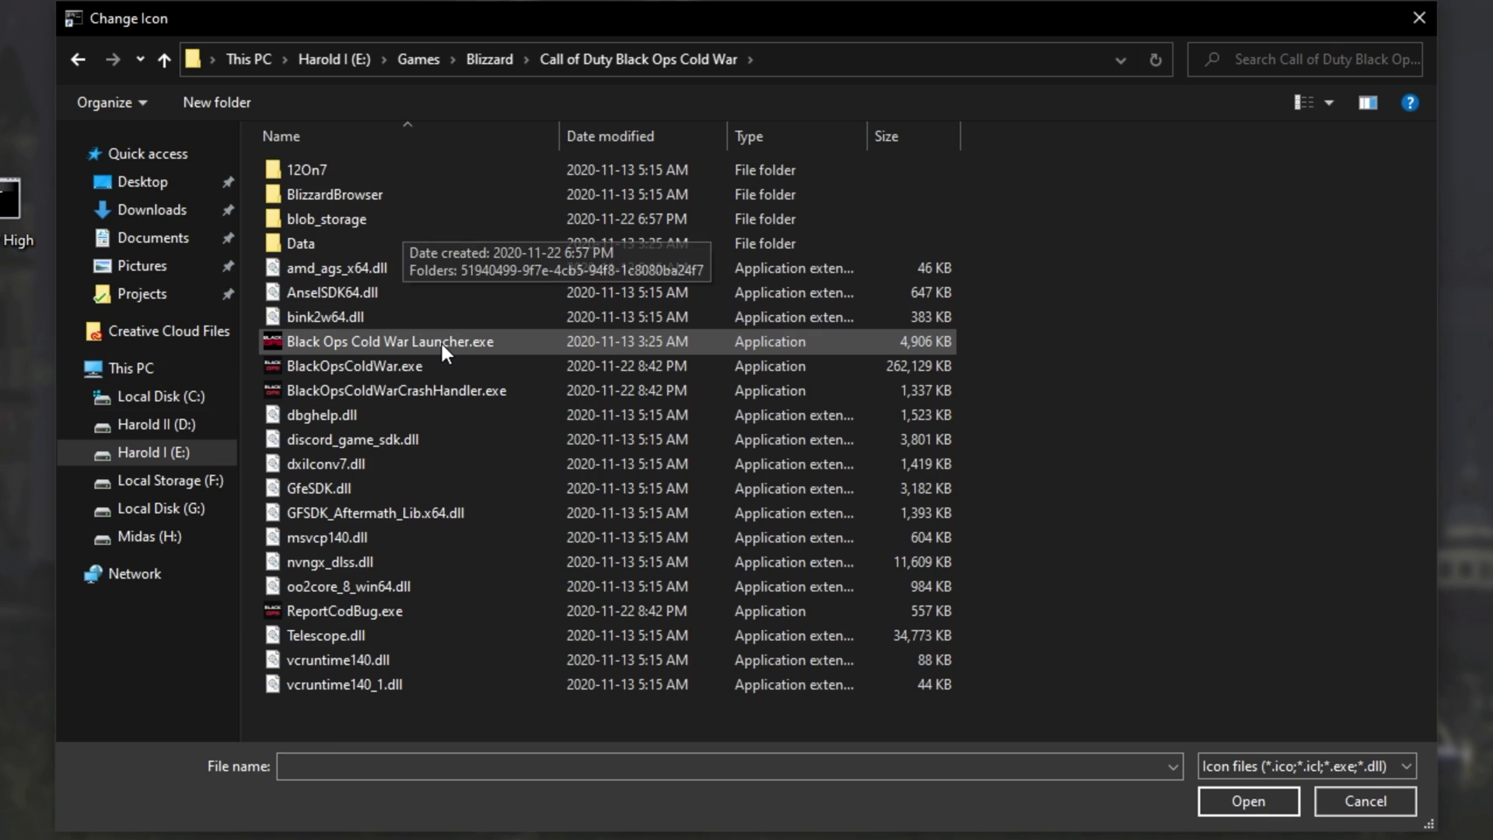
double_click(442, 344)
click(785, 608)
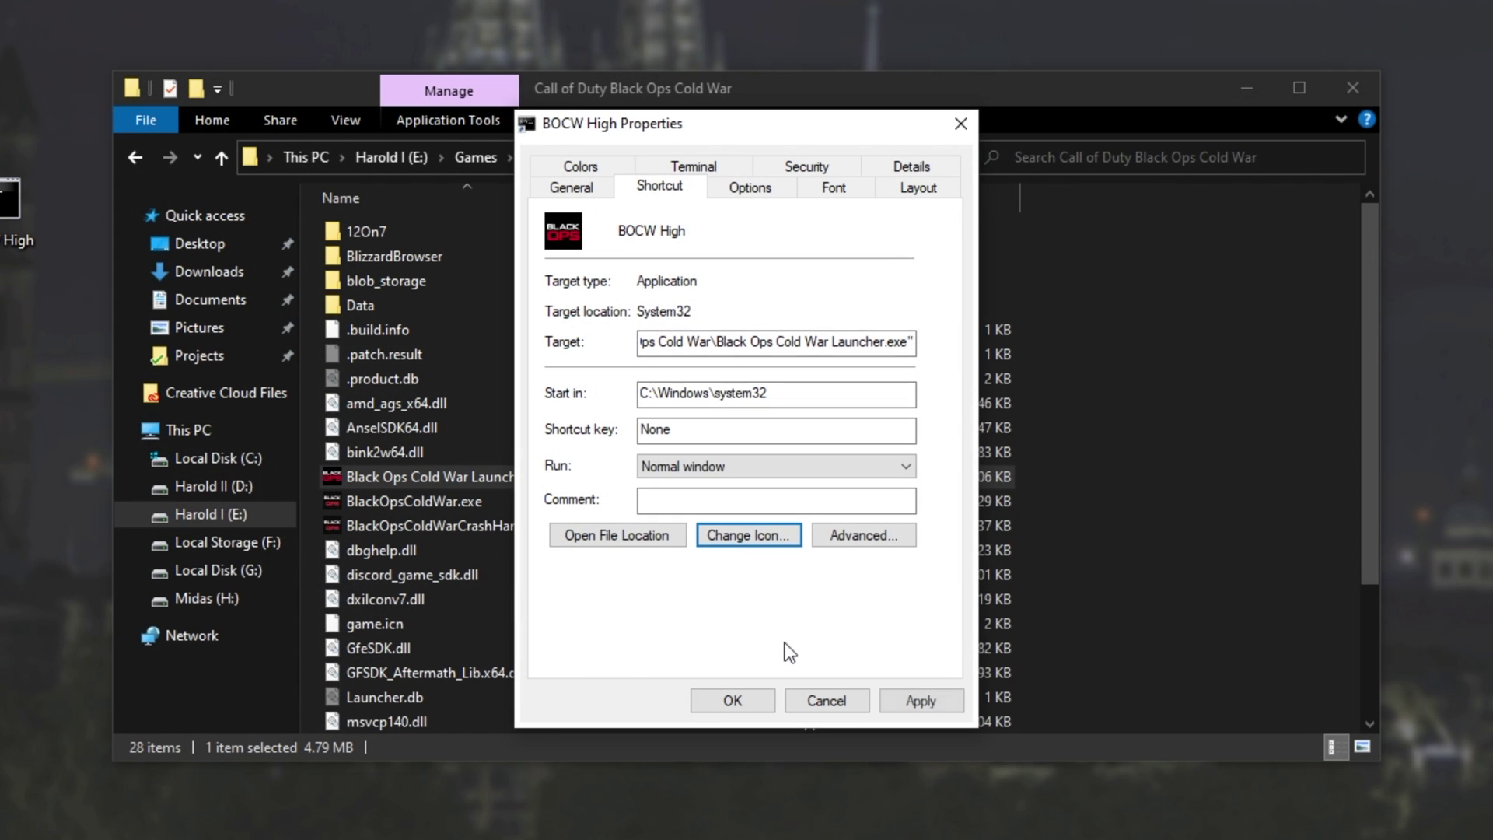
- Save the shortcut's properties, then open Task Manager and move it to the right side
click(732, 700)
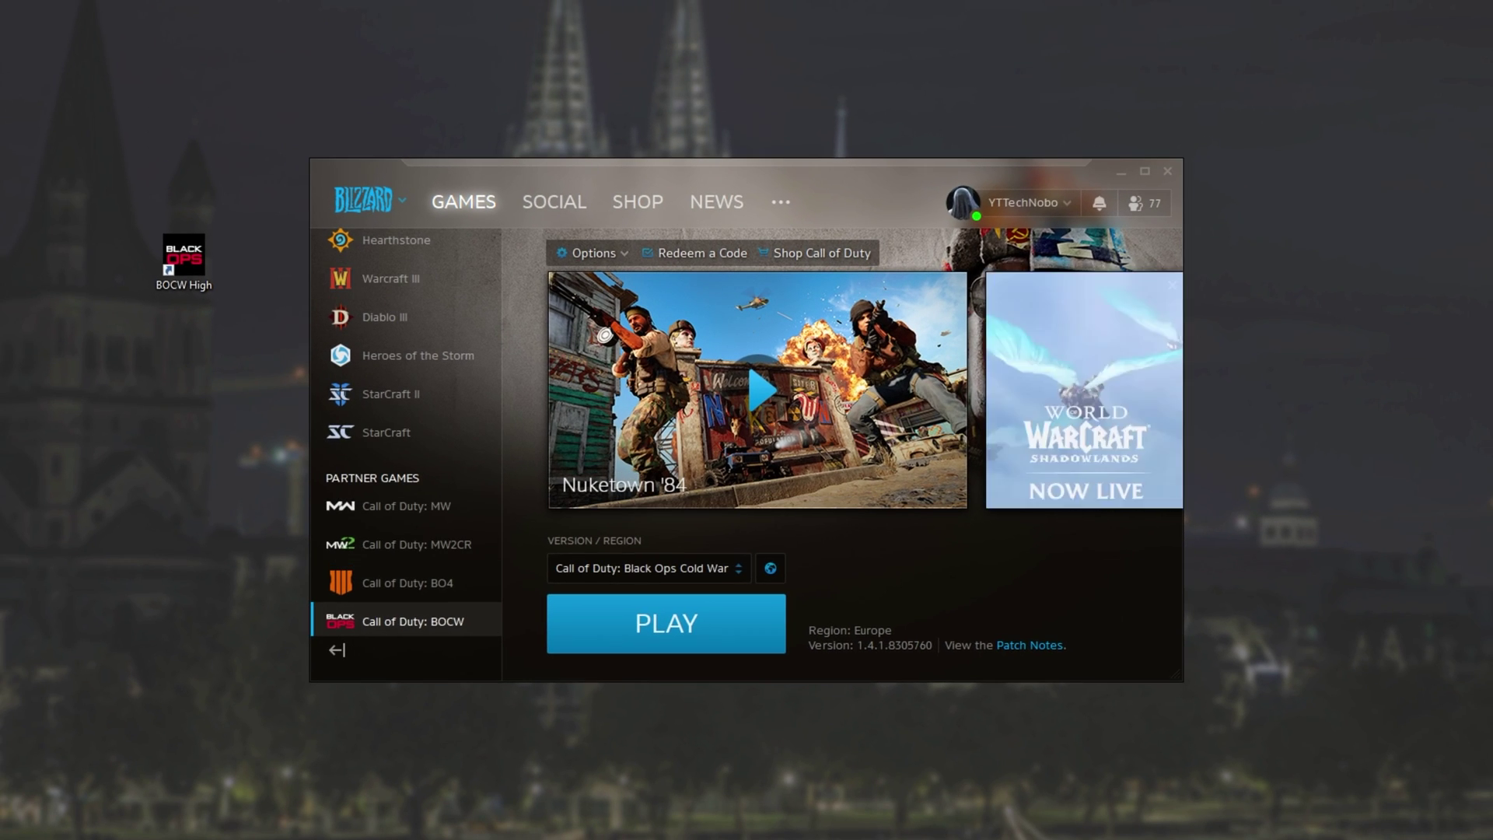
right_click(640, 839)
click(699, 839)
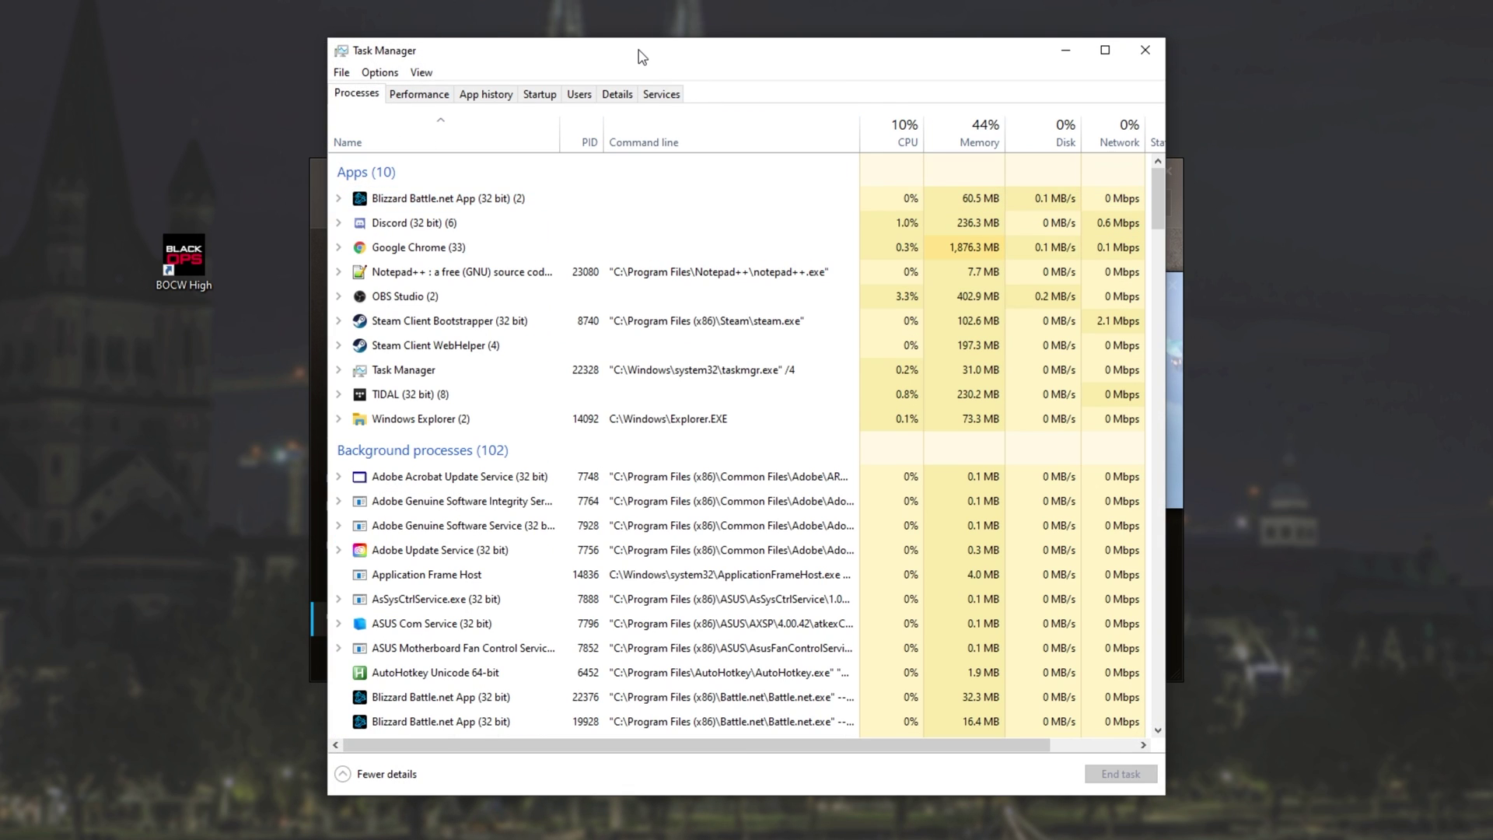
drag(642, 54, 1092, 65)
- Bring the Battle.net Call of Duty: BOCW page to the front and close Task Manager
click(194, 259)
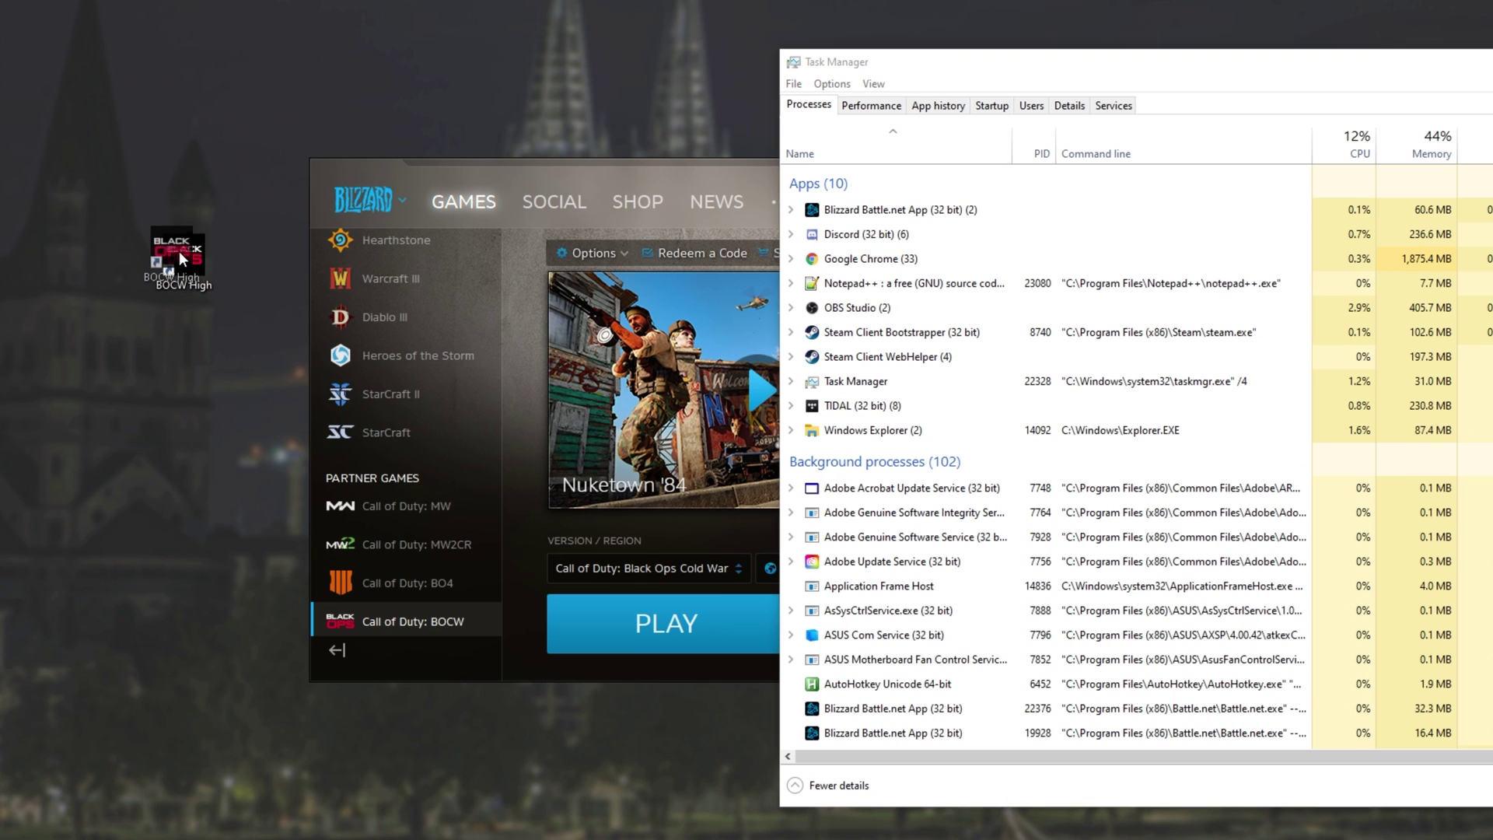
click(414, 170)
drag(414, 169, 416, 172)
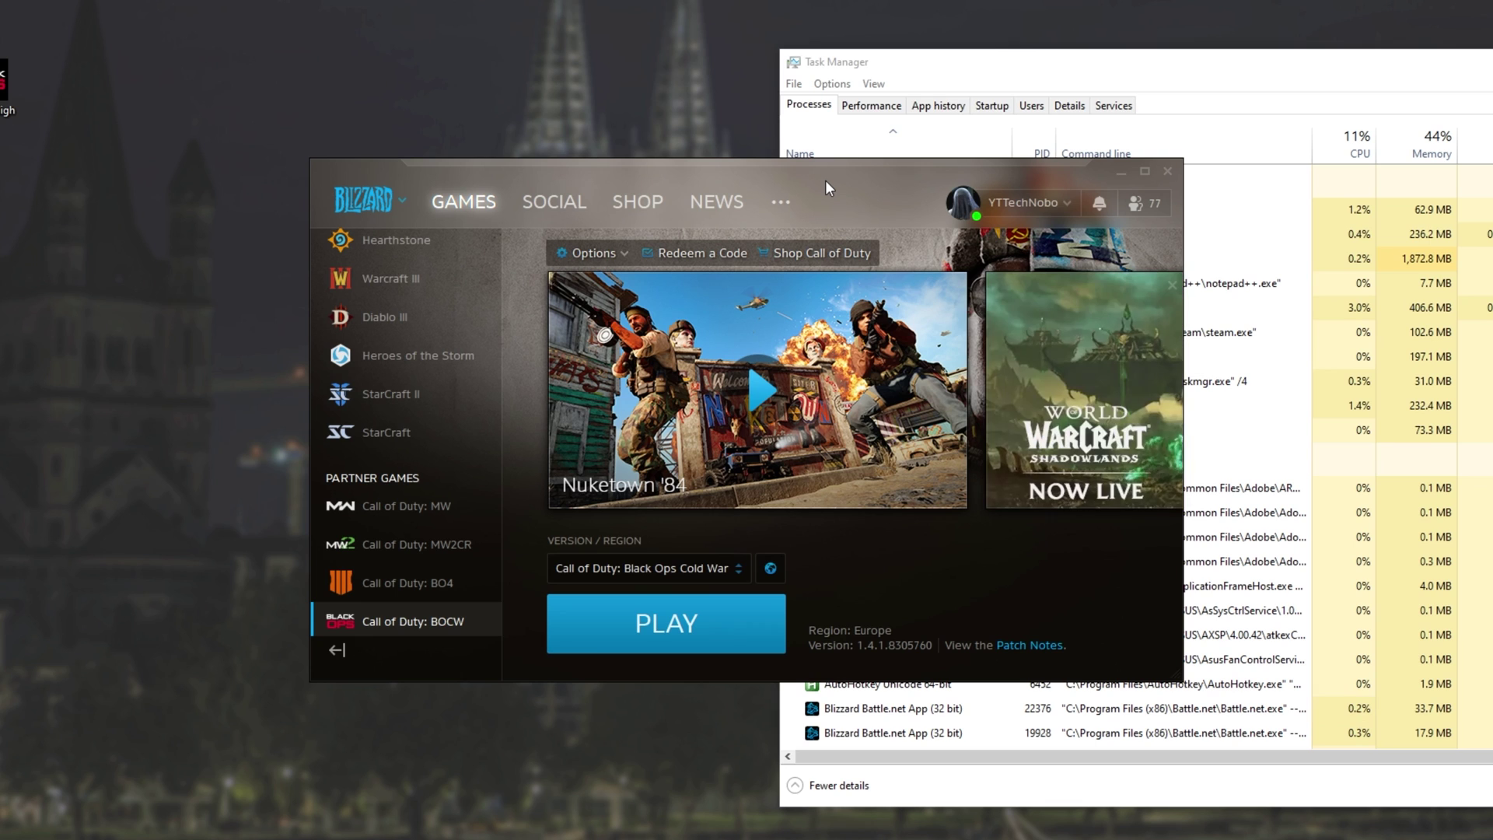
mouse_move(824, 179)
mouse_down()
mouse_move(852, 171)
mouse_move(835, 181)
mouse_up()
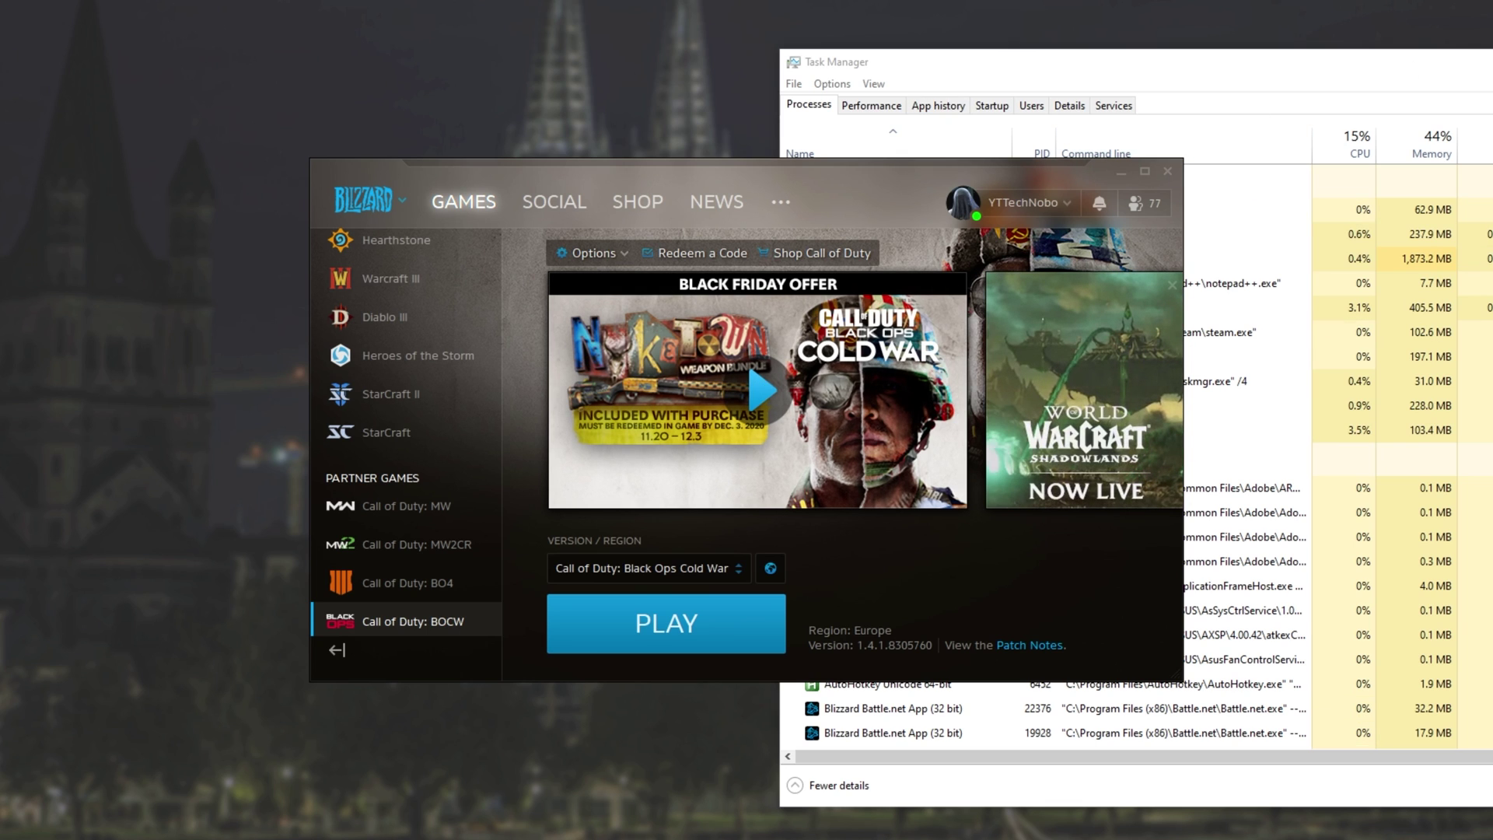
click(1208, 177)
key(alt+F4)
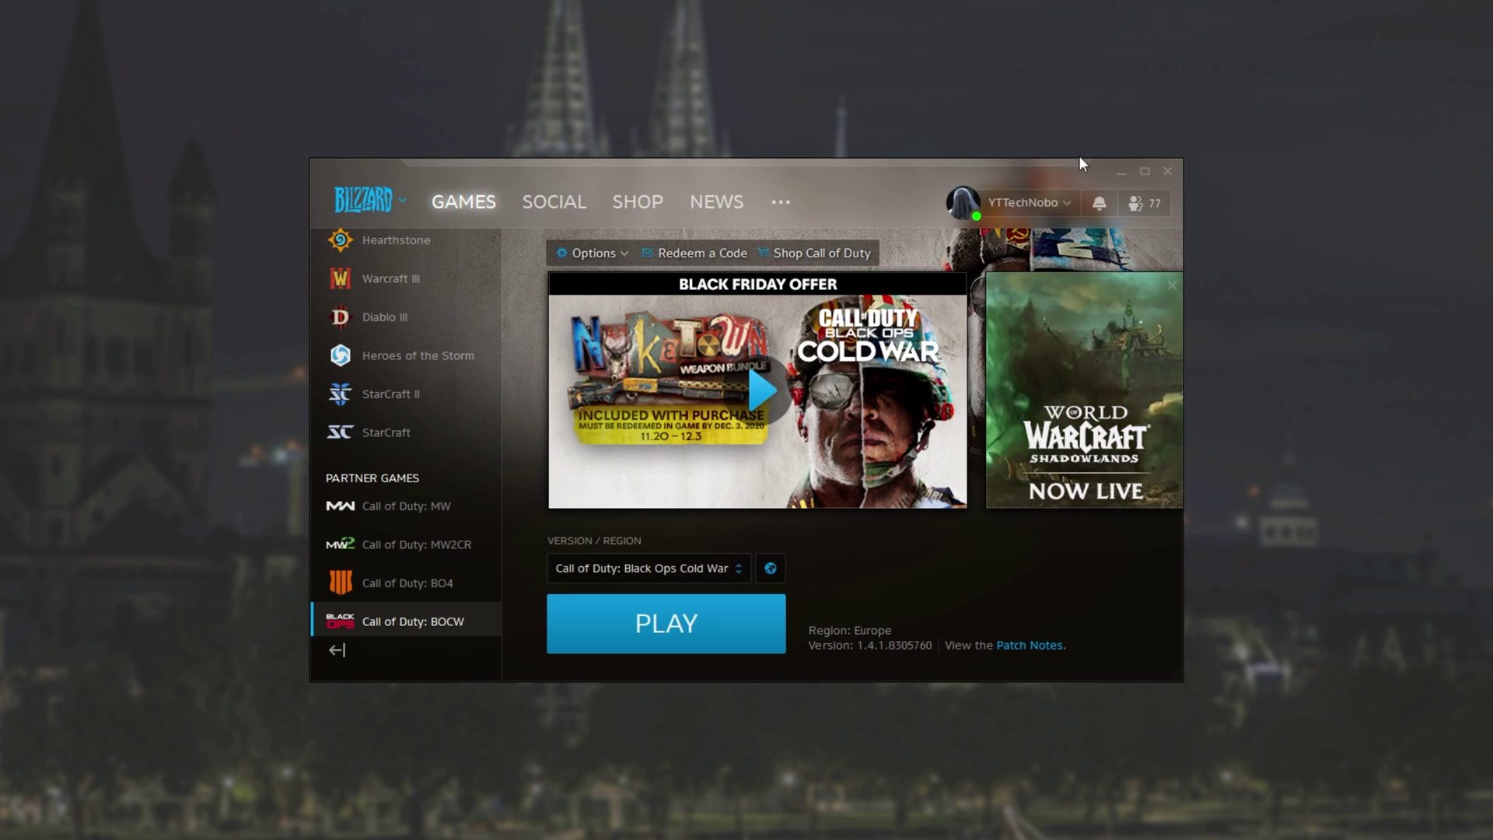